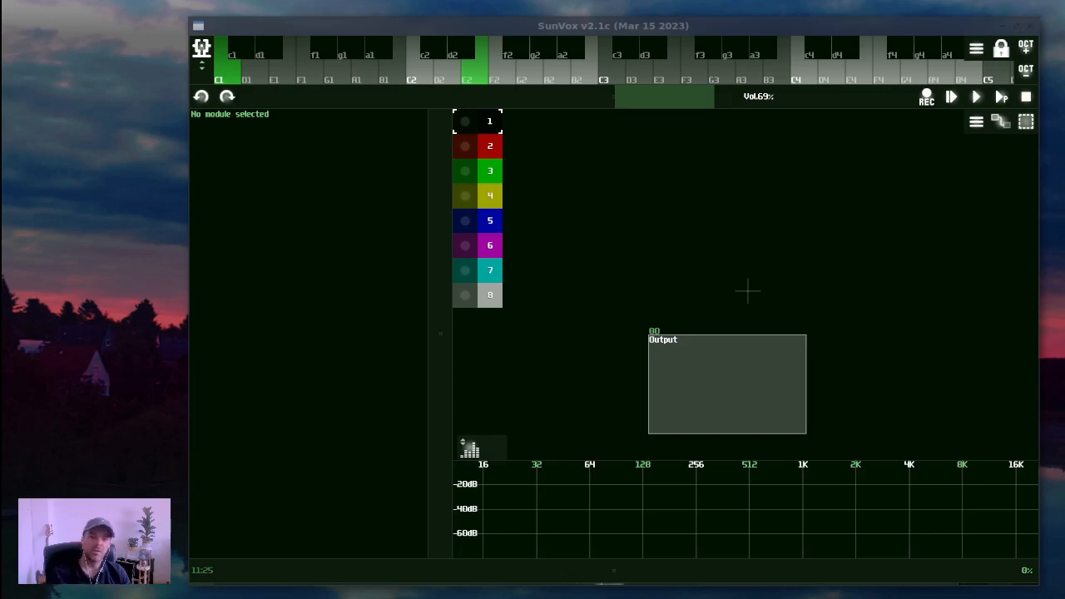
Shrink the Output module, reposition it just above the spectrum analyser, and make the analyser area shorter
left_click(763, 376)
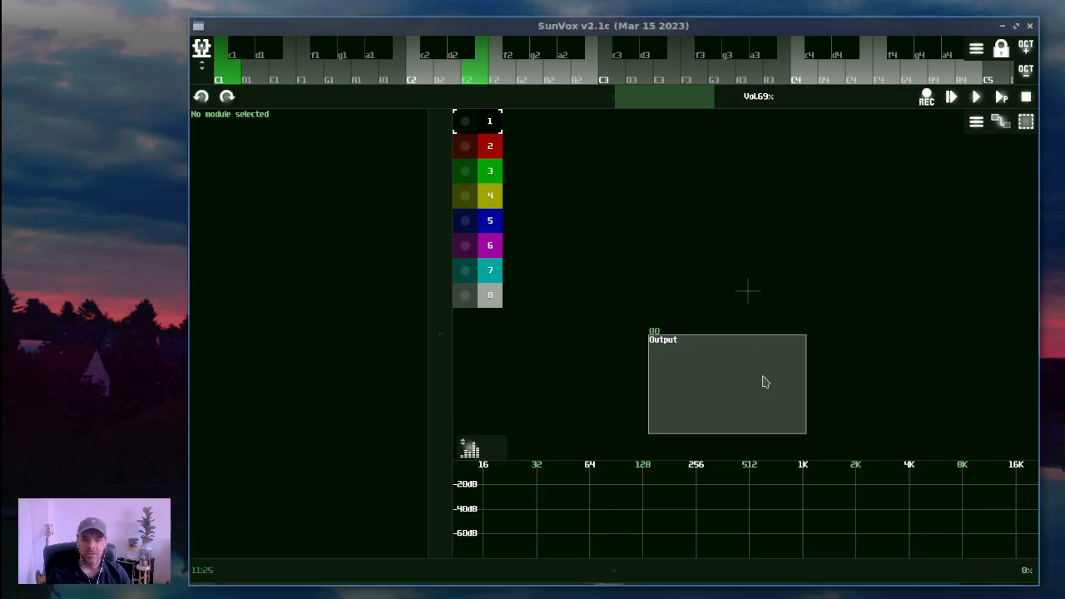
left_click(704, 383)
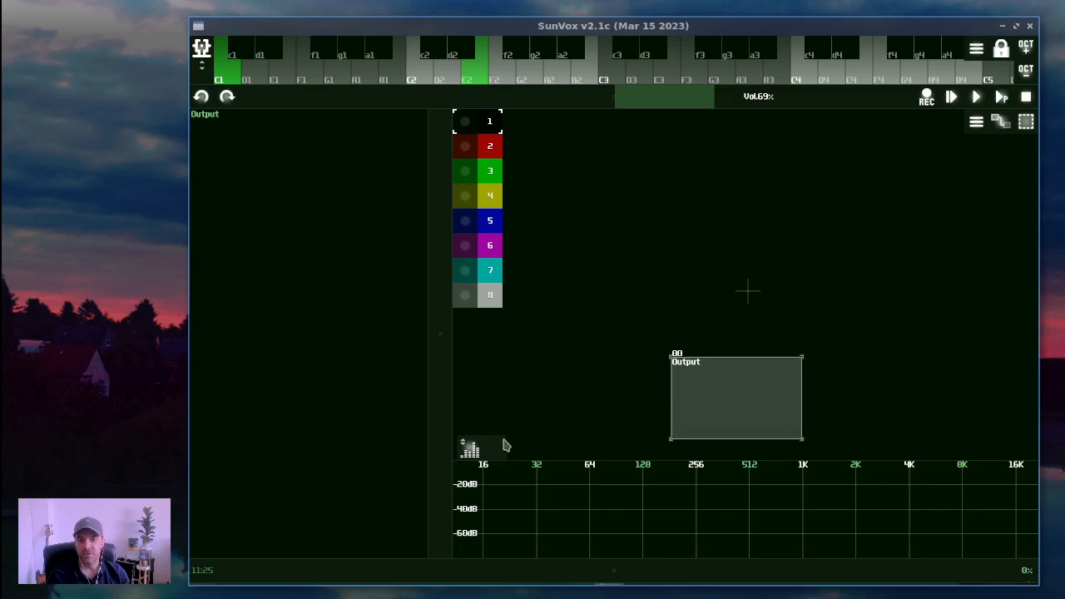
mouse_move(491, 454)
left_mouse_down()
mouse_move(482, 580)
mouse_move(509, 456)
mouse_move(489, 439)
left_mouse_up()
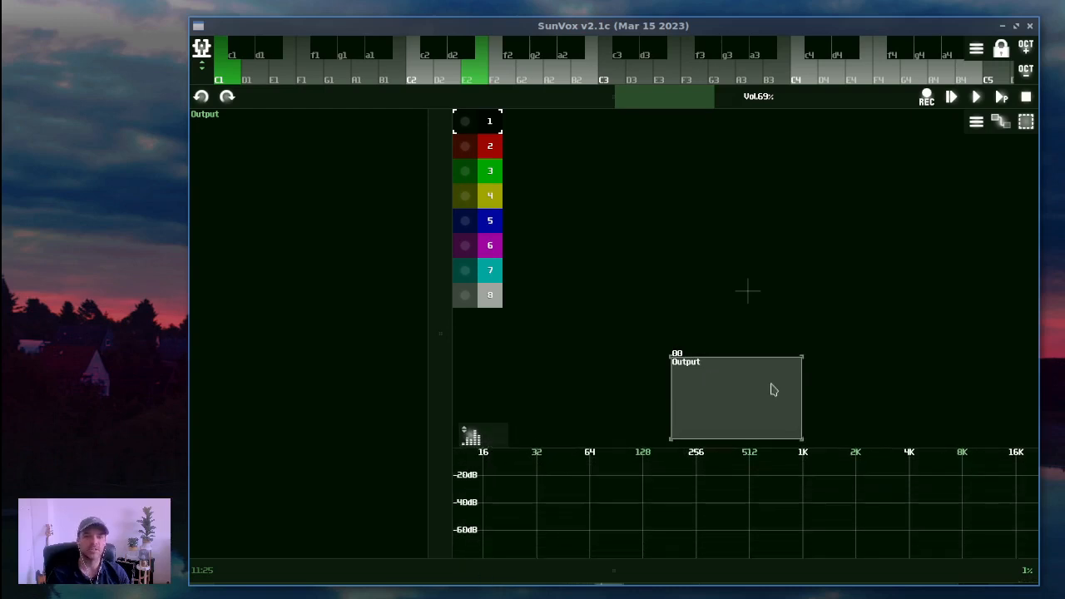
left_click_drag(775, 386, 766, 379)
left_click_drag(473, 437, 472, 463)
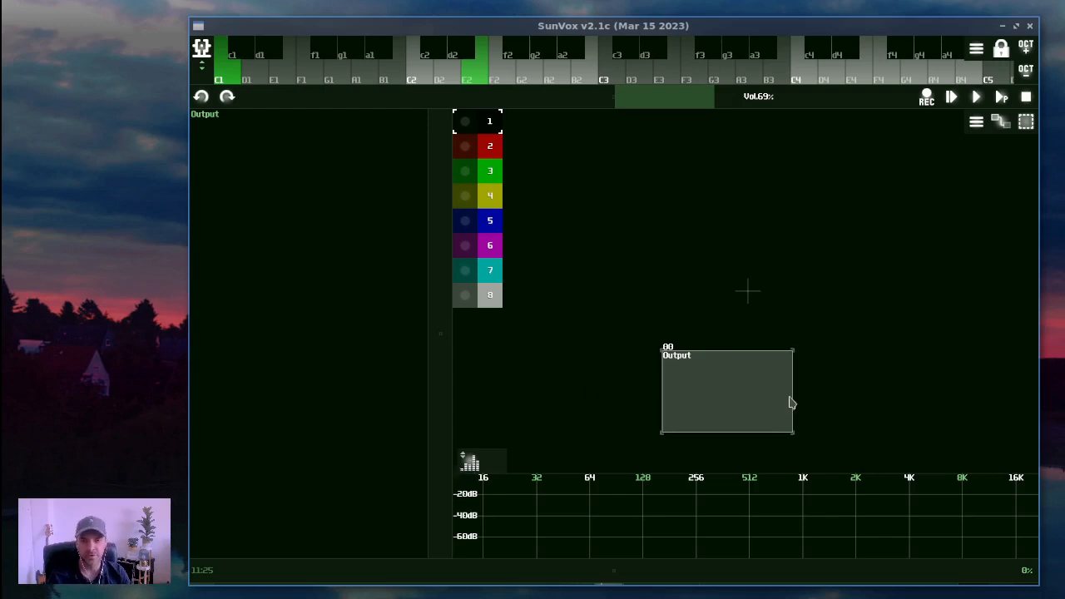
left_click_drag(783, 402, 788, 421)
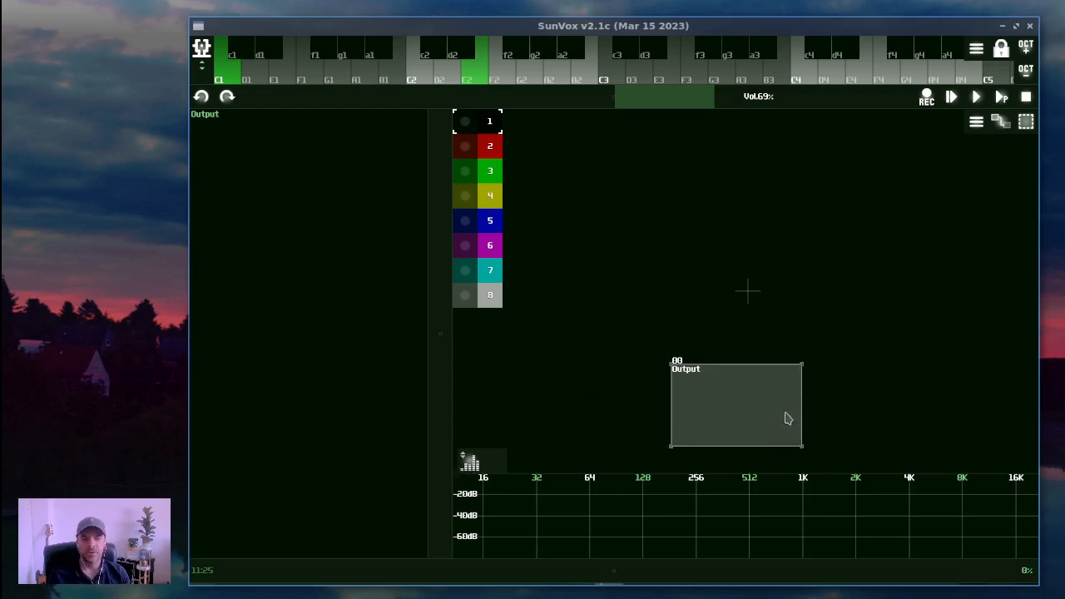
Add a Kicker module and place it above the Output module
double_click(682, 277)
double_click(556, 142)
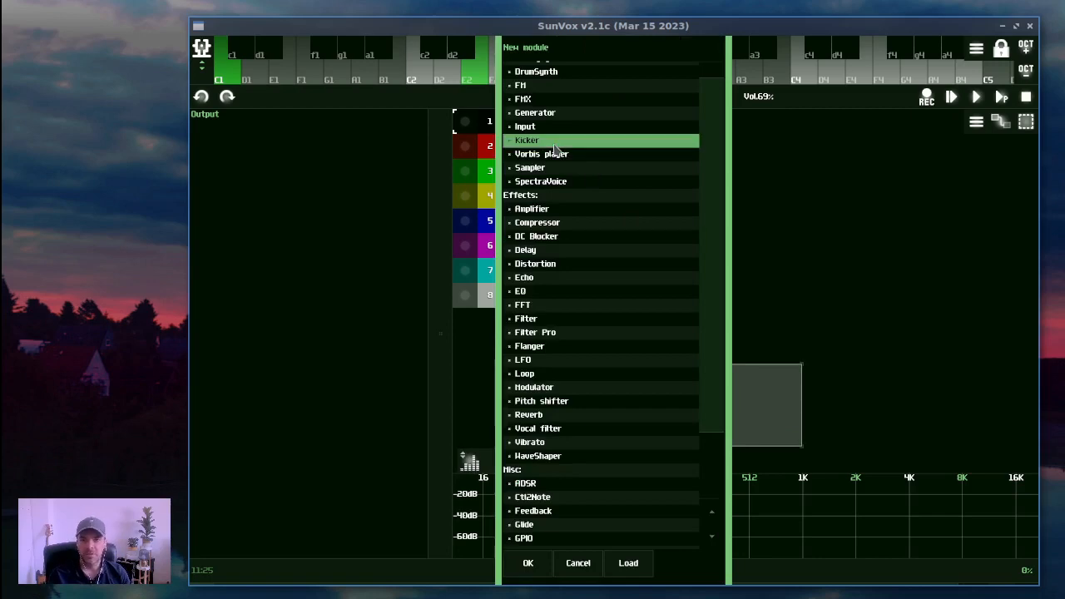
left_click_drag(657, 277, 632, 206)
Add an FM module and place it beside the Kicker module, above the Output
double_click(583, 255)
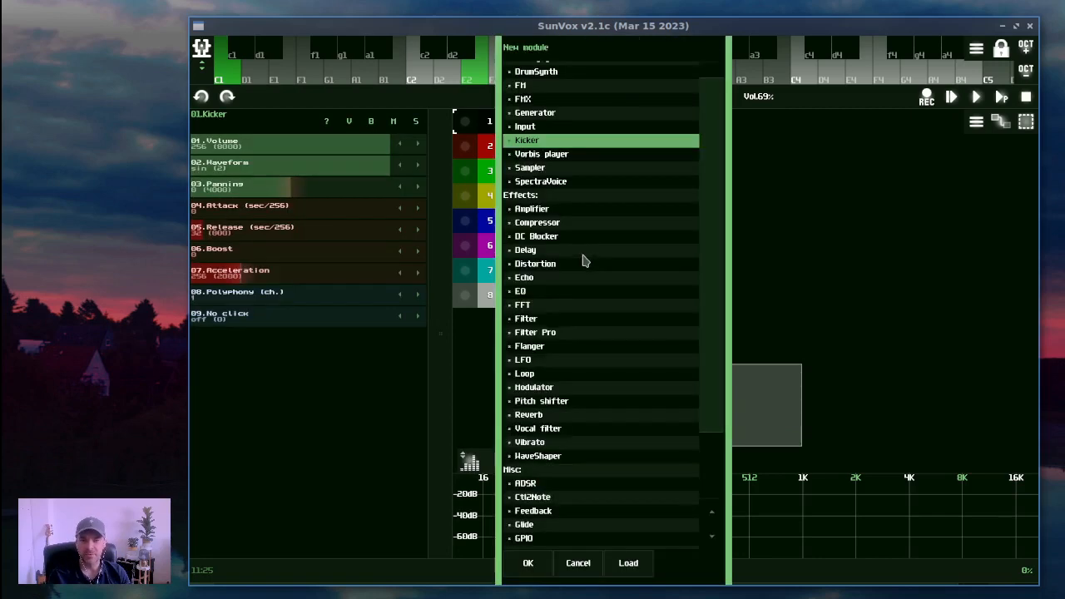
double_click(524, 87)
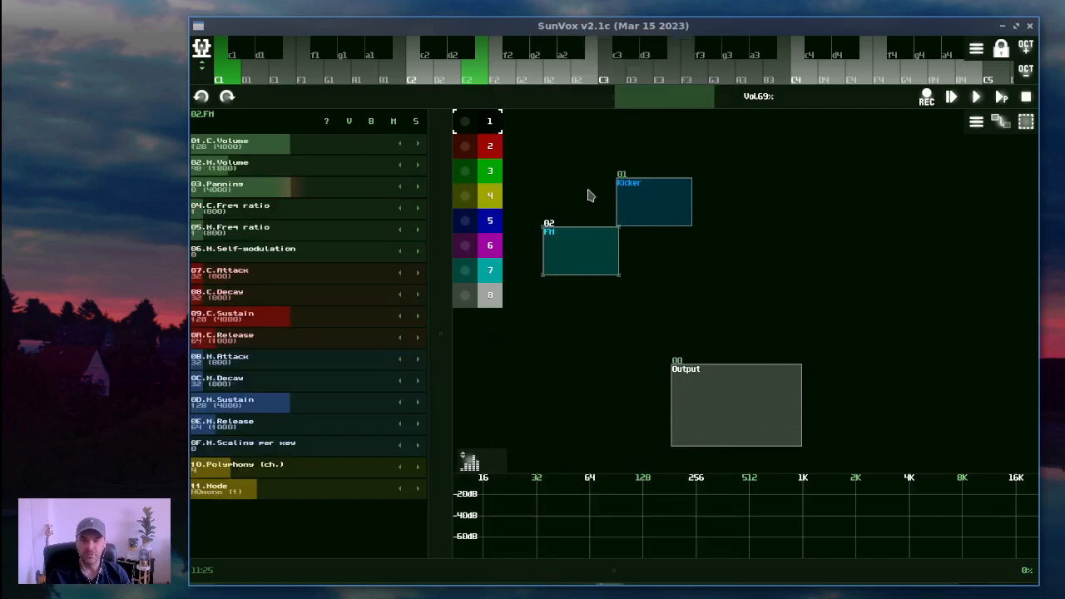
left_click_drag(609, 270, 782, 223)
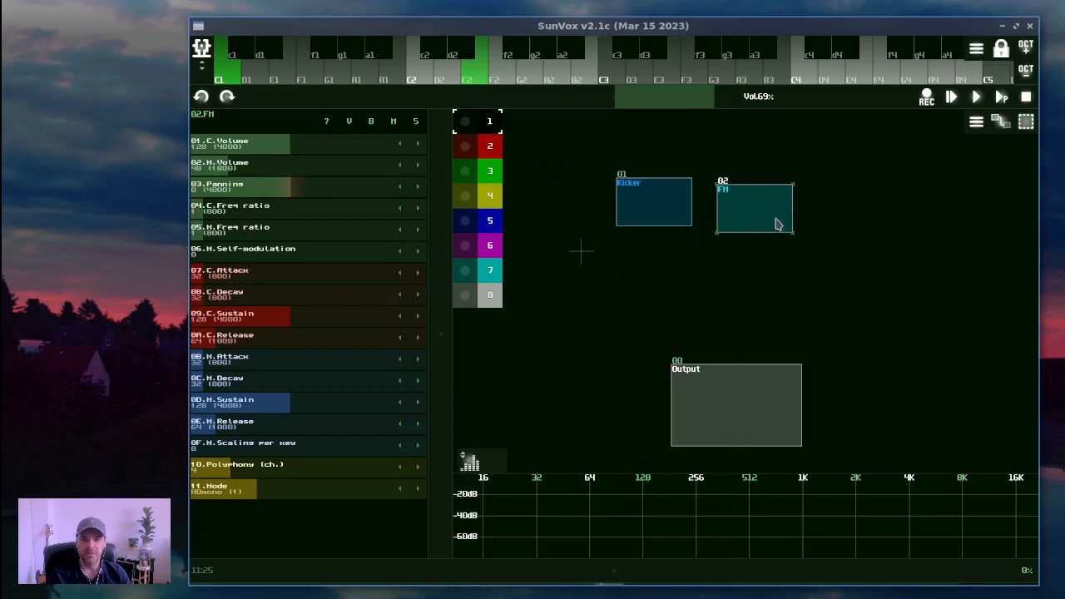
Add an FMX module on the far side of FM and line FM up with it
double_click(620, 307)
double_click(541, 101)
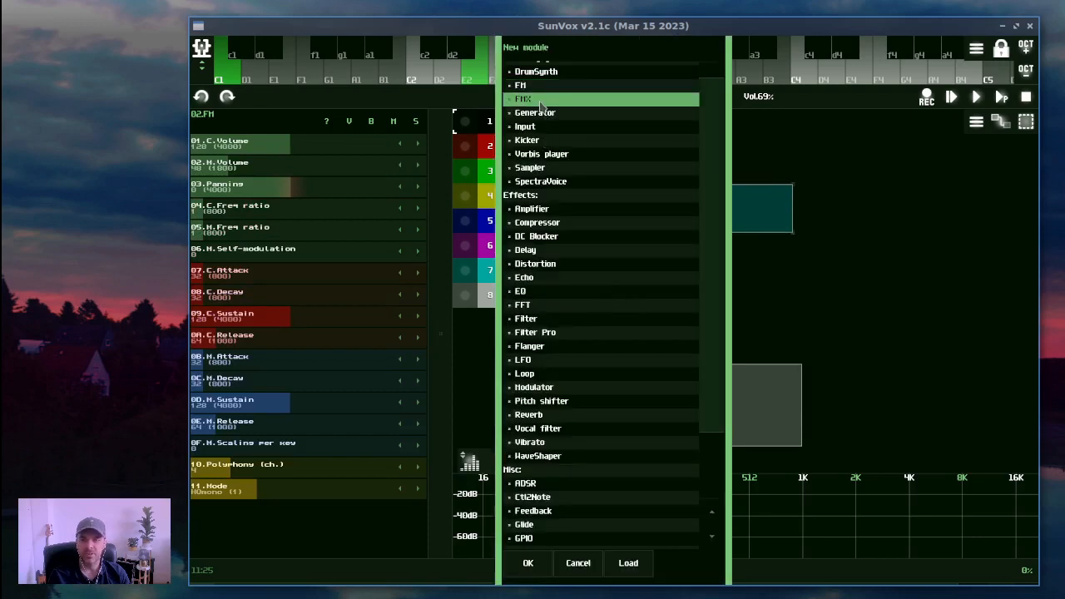
left_click_drag(630, 295, 880, 199)
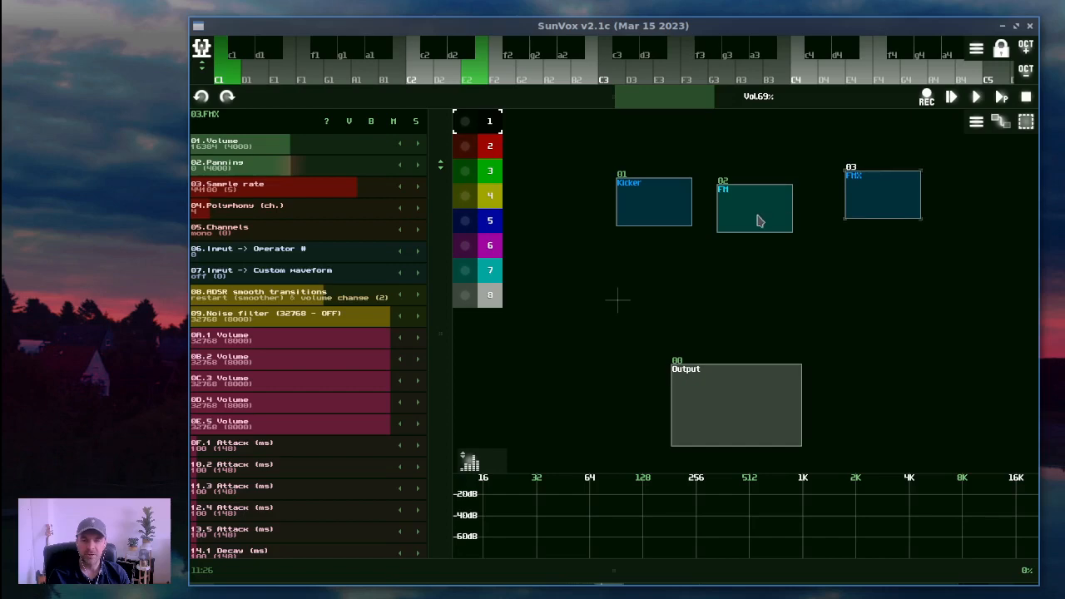
left_click_drag(758, 219, 770, 209)
Add an Amplifier between the synths and the Output, and route Kicker, FM and FMX through it to the Output
double_click(755, 248)
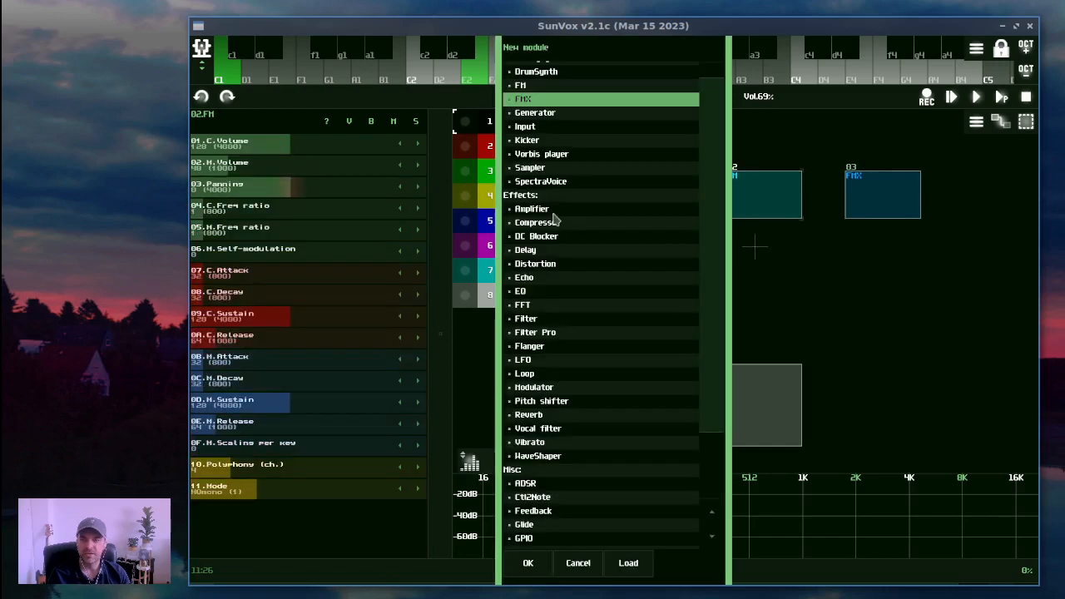
double_click(537, 209)
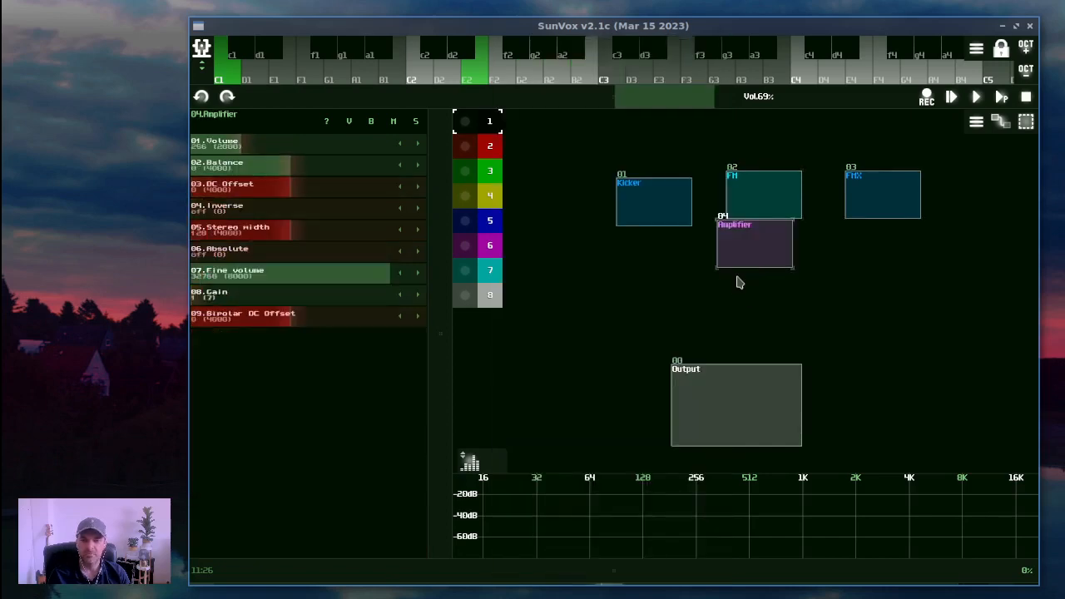
left_click_drag(676, 221, 721, 272)
left_click_drag(748, 194, 731, 280)
left_click_drag(857, 210, 744, 406)
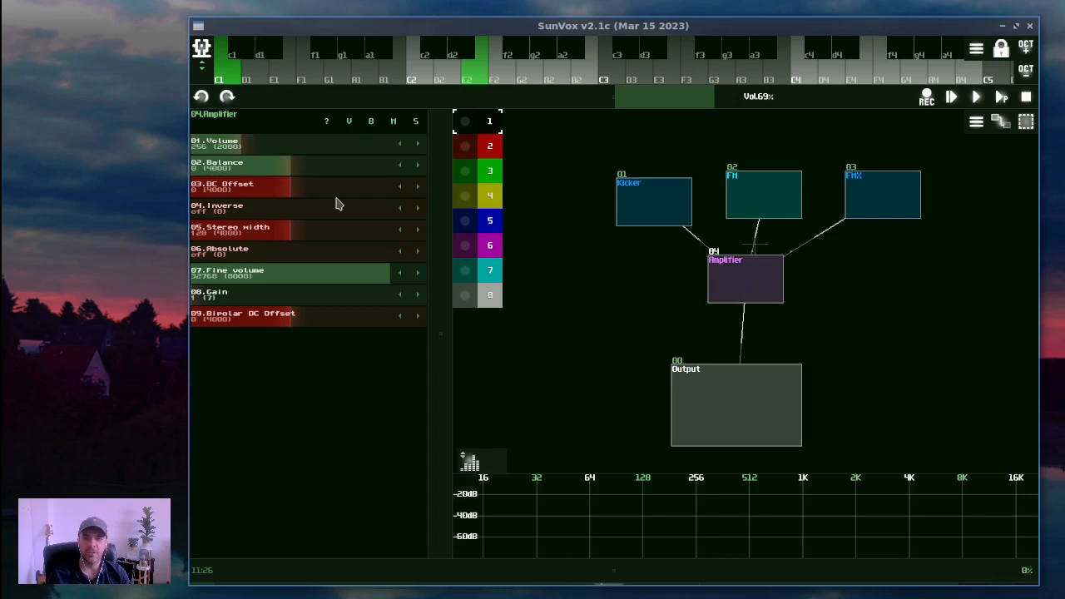
Clear the Amplifier module's name in its properties so that it is left blank
left_click(753, 295)
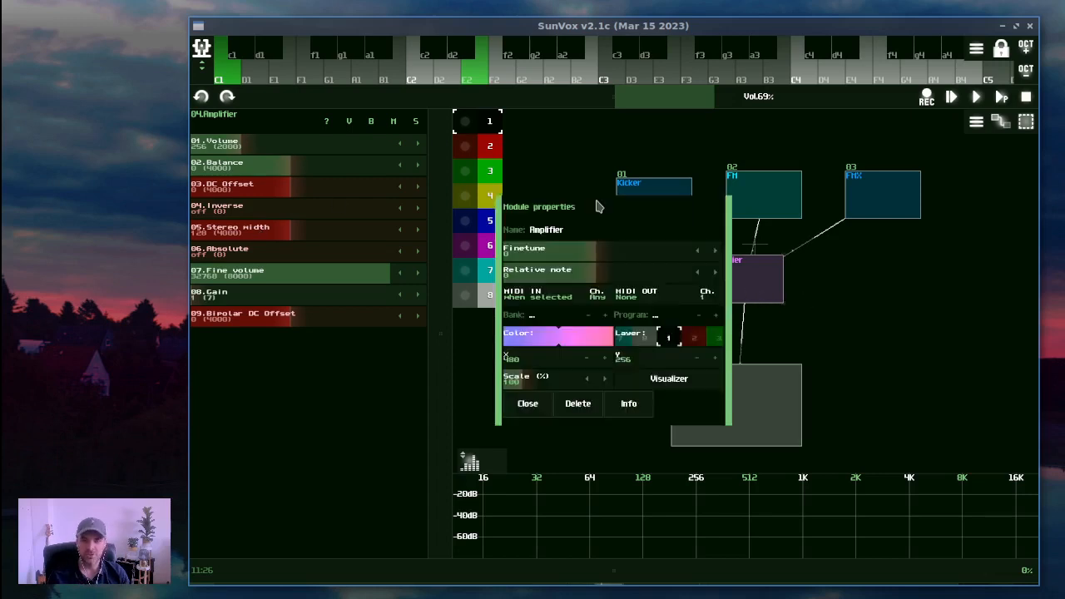
key("BackSpace")
key("BackSpace")
key("BackSpace")
key("BackSpace")
key("BackSpace")
key("BackSpace")
key("BackSpace")
key("BackSpace")
key("BackSpace")
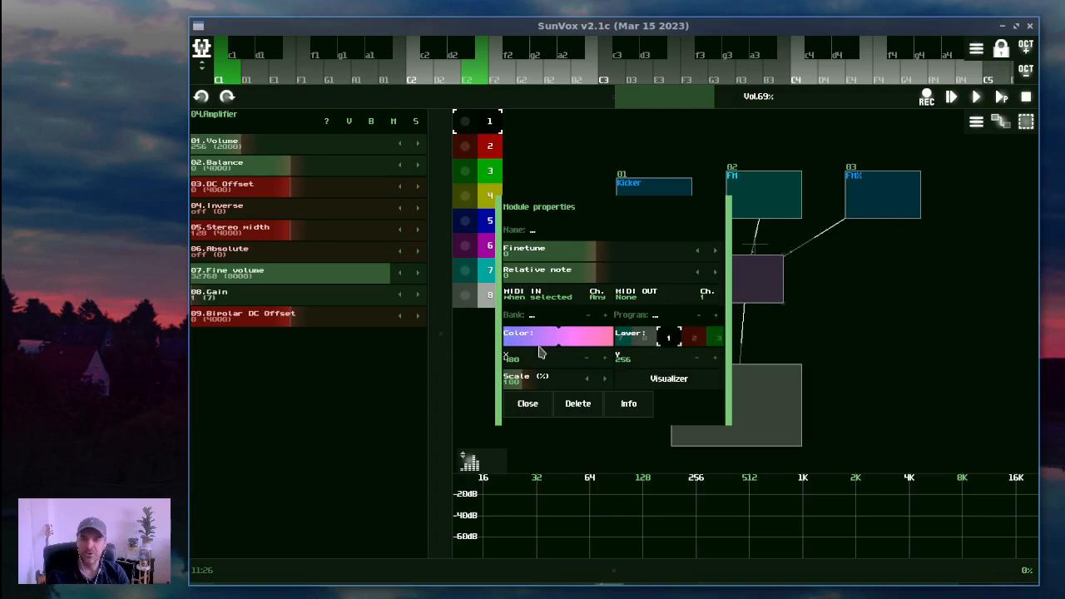
left_click(518, 402)
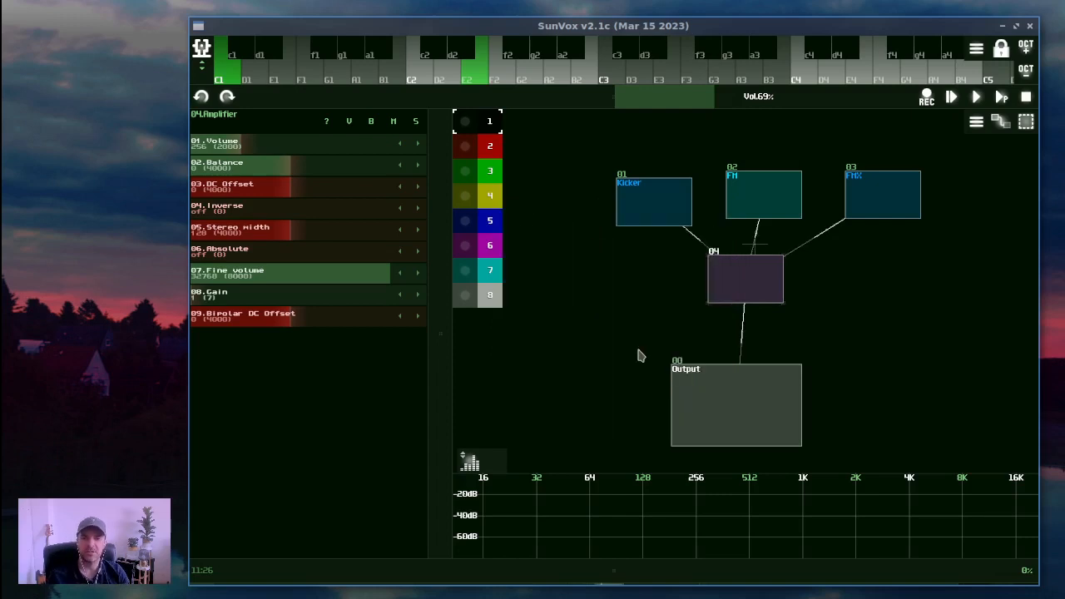
left_click(727, 294)
left_click(529, 404)
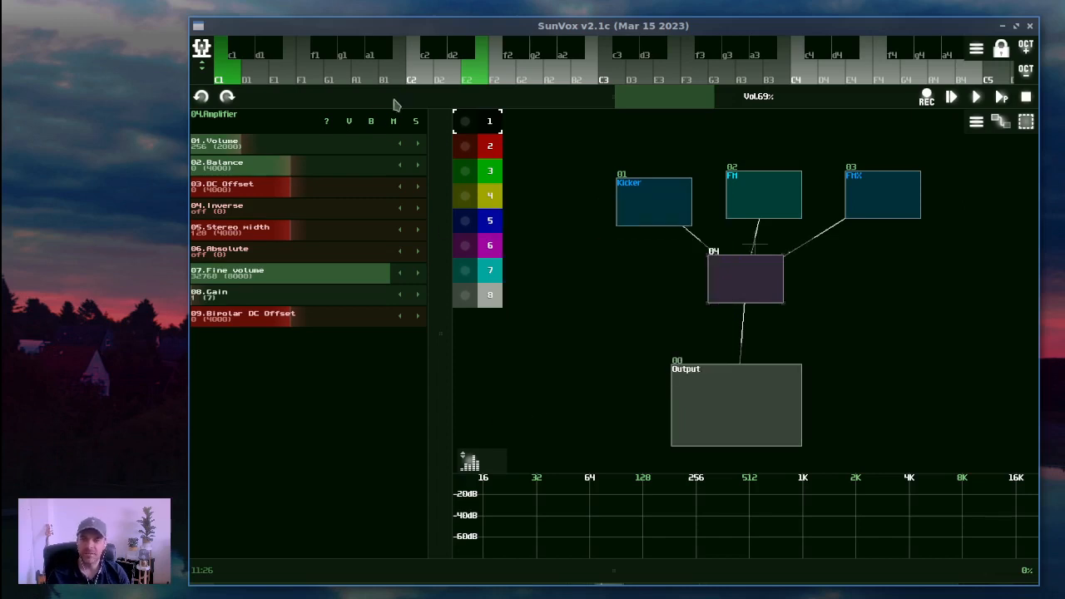
Bypass the unnamed Amplifier module and dismiss the pomodoro break reminder
left_click(371, 121)
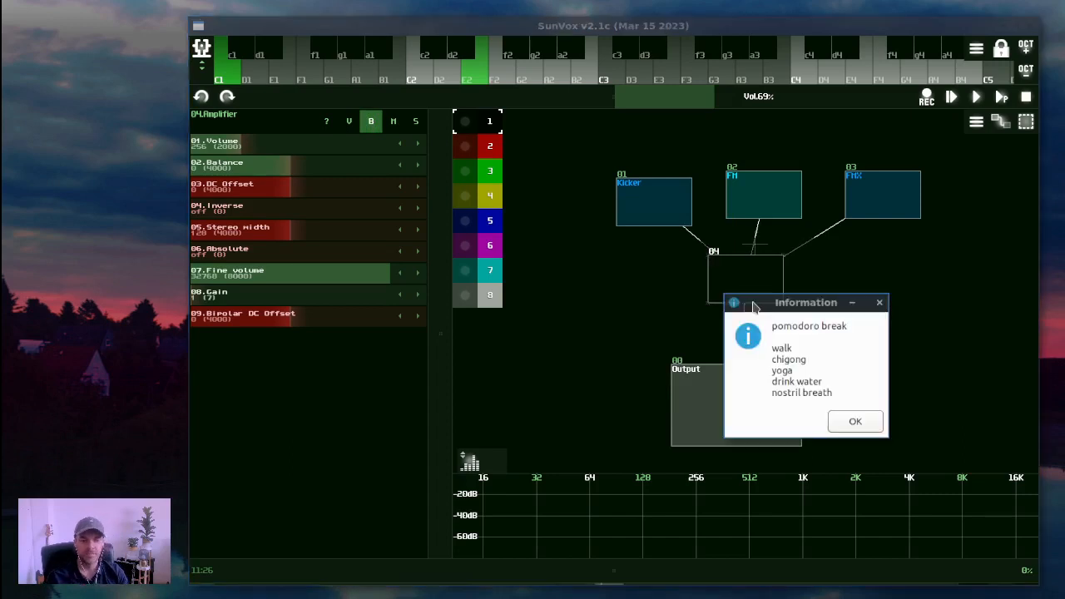
left_click(839, 422)
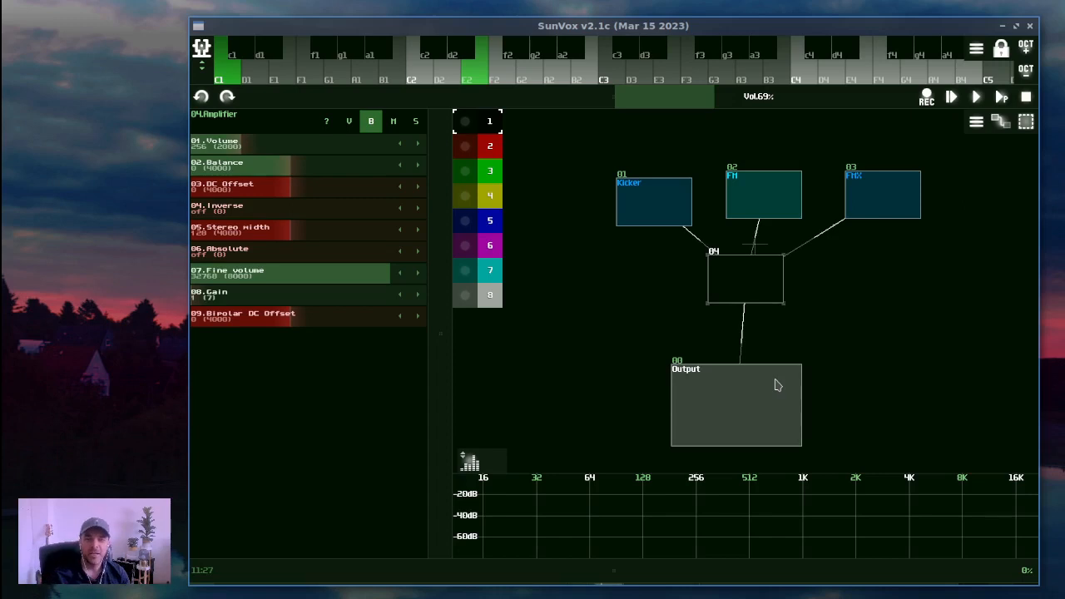
Duplicate the bypassed Amplifier, place the copy below and beside Kicker, and connect Kicker, FM and FMX to it
left_click_drag(770, 279, 561, 336)
key("ctrl+v")
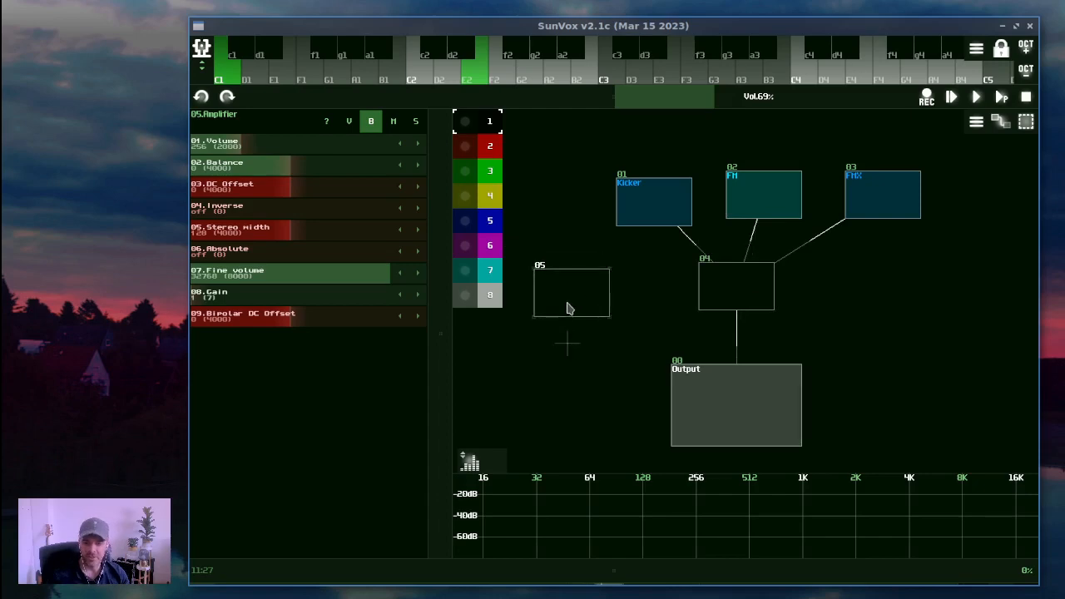
left_click_drag(641, 216, 589, 284)
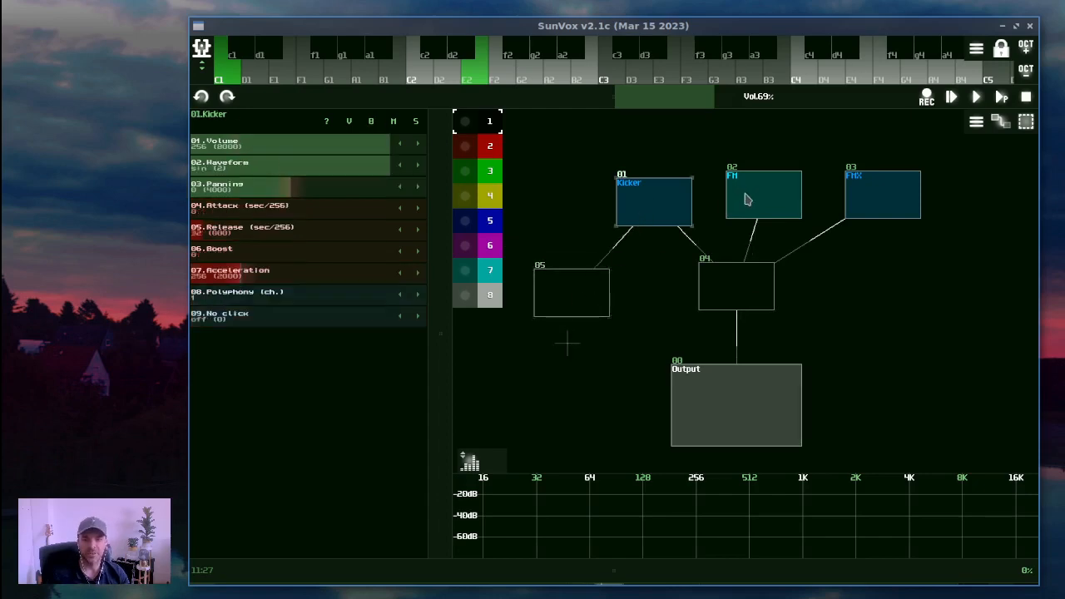
left_click_drag(744, 199, 604, 281)
left_click_drag(883, 216, 585, 295)
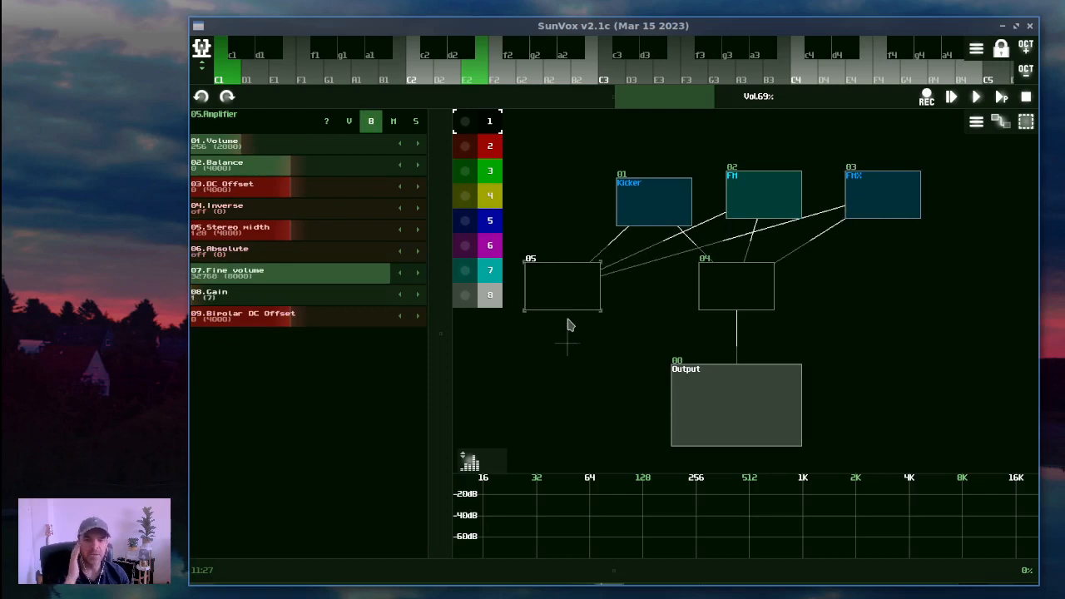
Move the duplicate Amplifier below FMX and delete it
left_click_drag(569, 300, 916, 307)
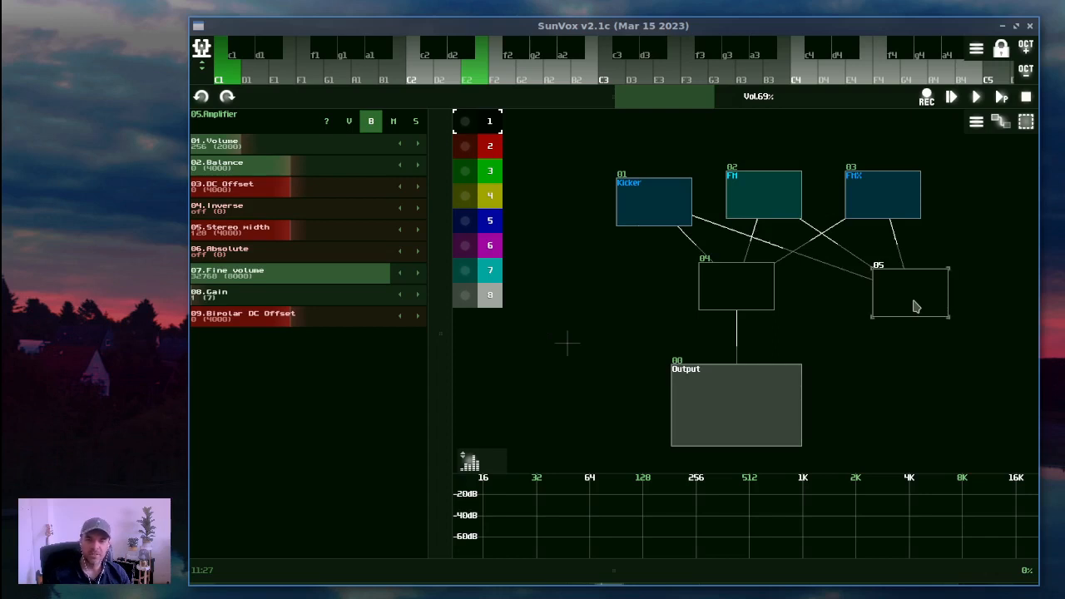
key("Delete")
mouse_move(507, 479)
left_mouse_down()
mouse_move(509, 442)
mouse_move(498, 471)
left_mouse_up()
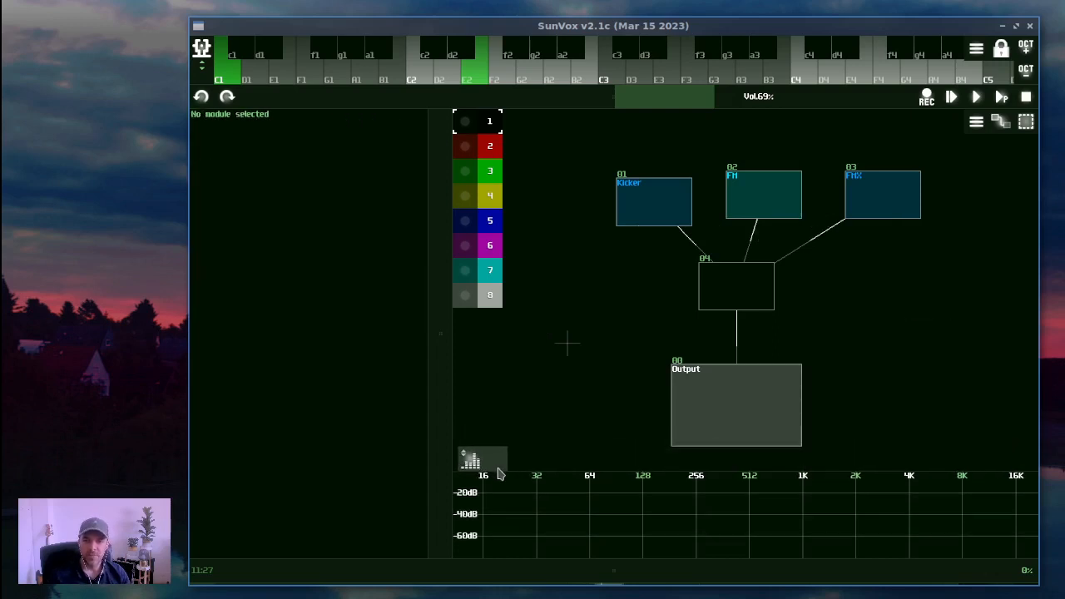
Sound the Kicker module to check that its signal passes through the bypassed Amplifier to the Output
left_click(734, 291)
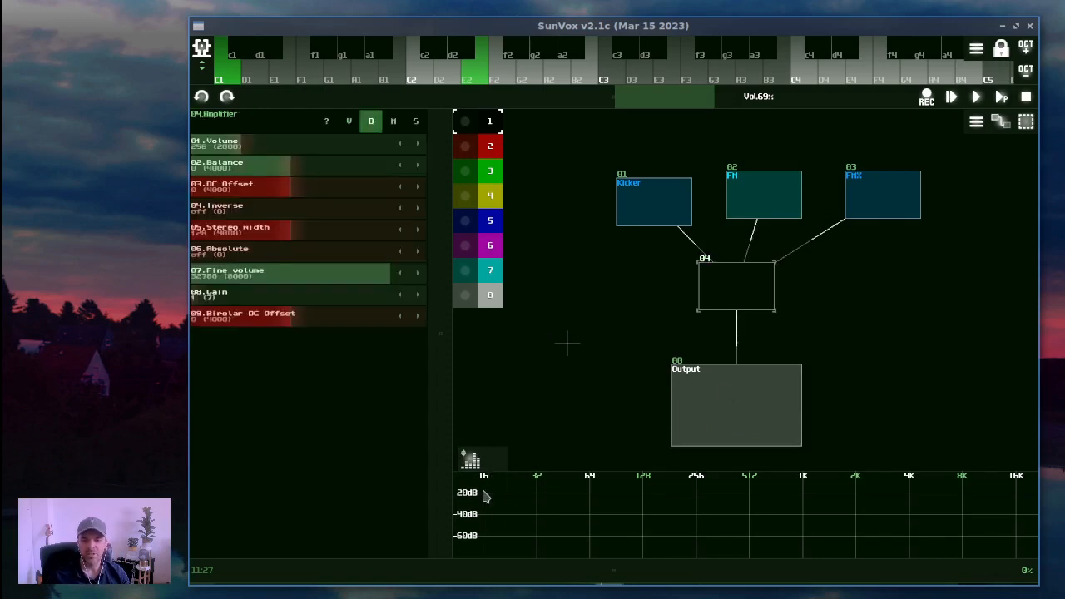
left_click(654, 204)
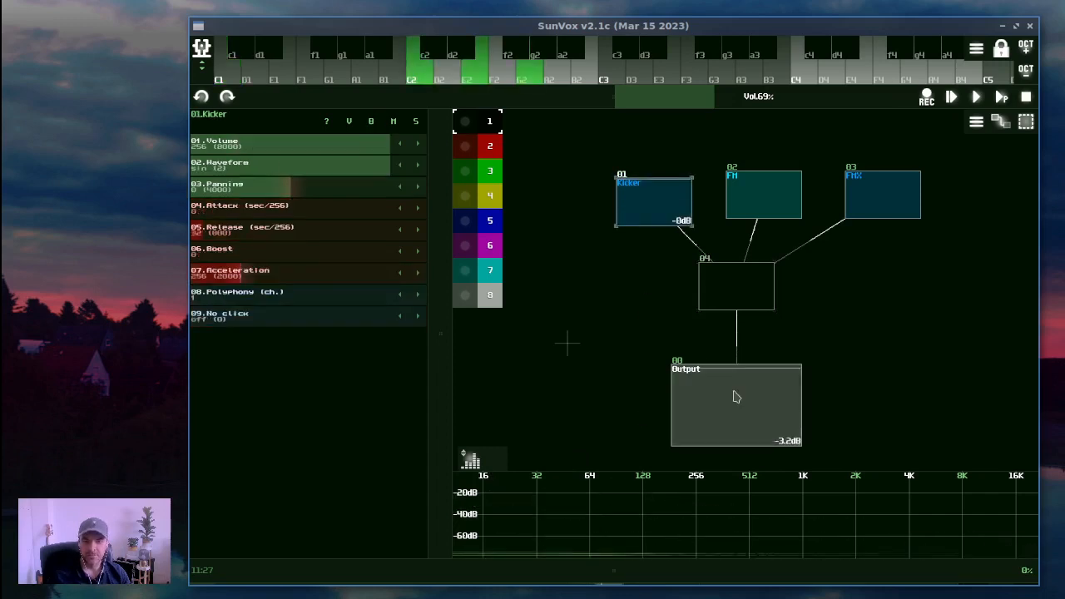
left_click(752, 303)
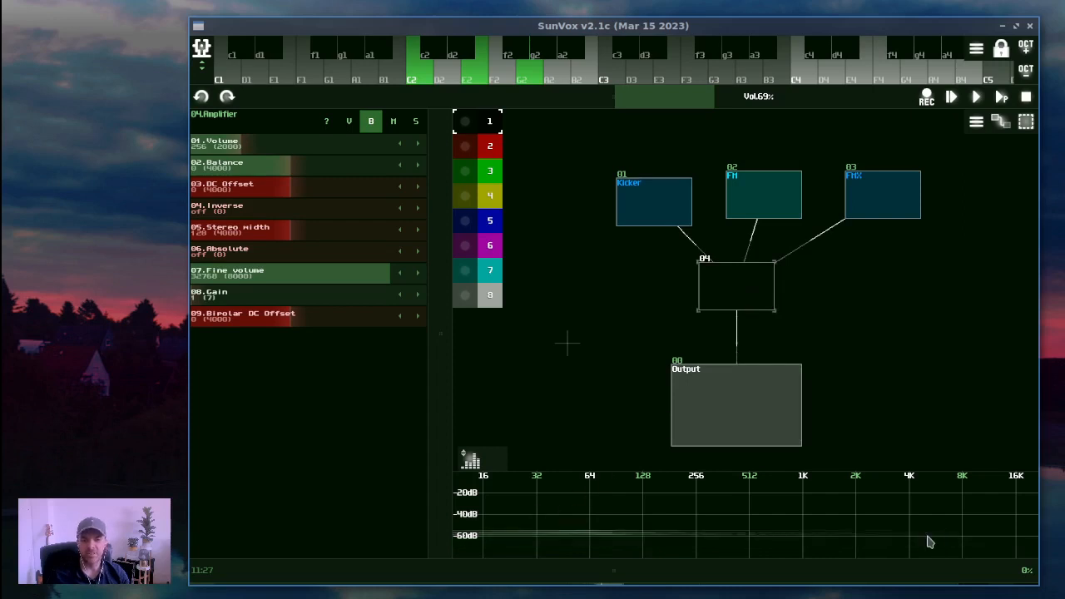
Shift the Kicker module slightly away from the Amplifier and add a Reverb module below it
left_click_drag(617, 214, 608, 206)
left_click(592, 223)
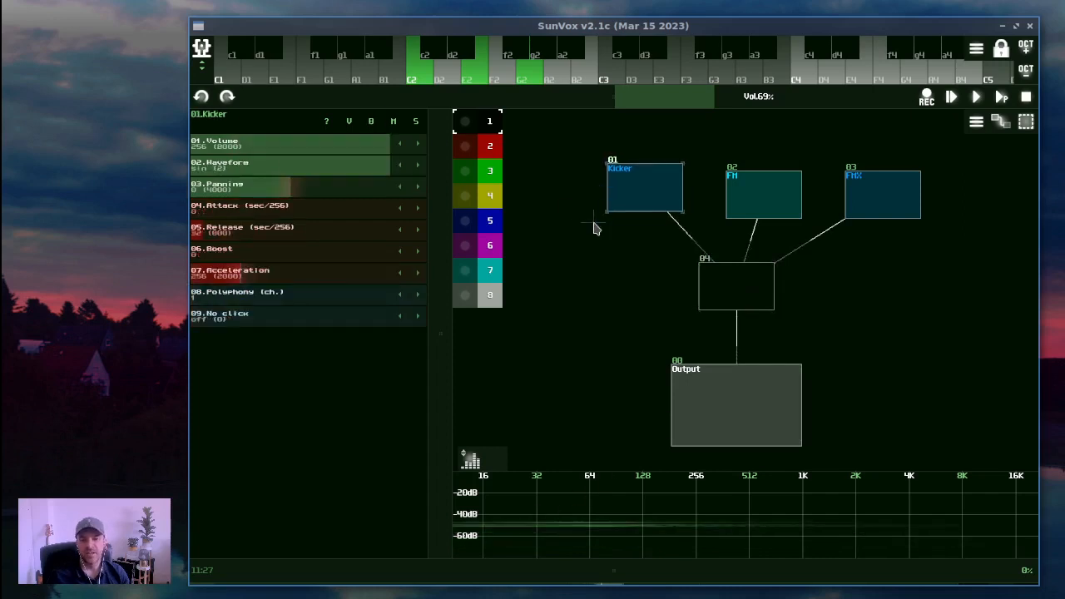
double_click(569, 284)
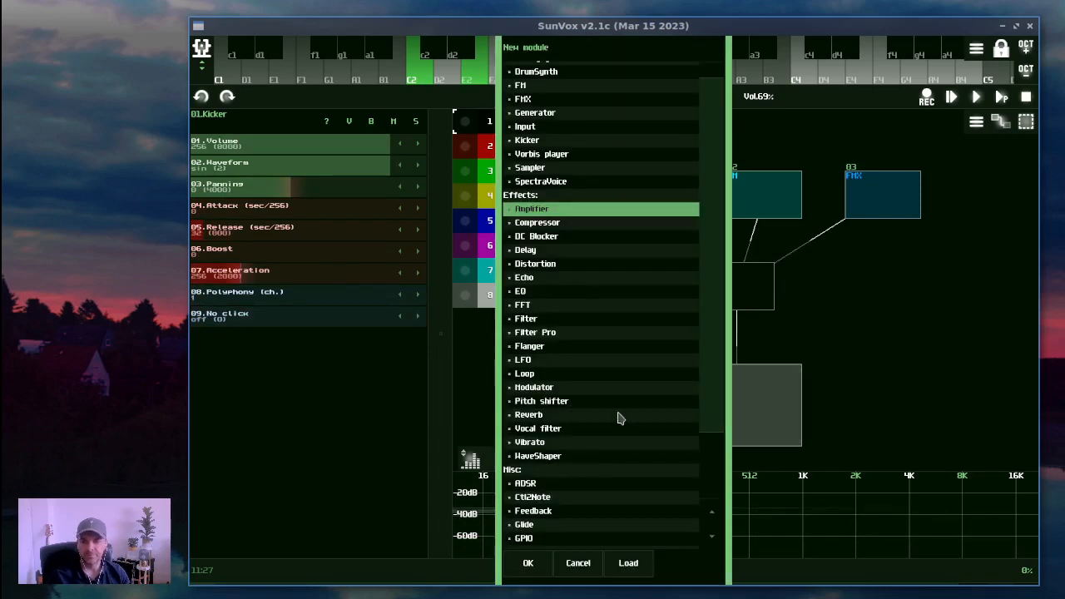
double_click(580, 414)
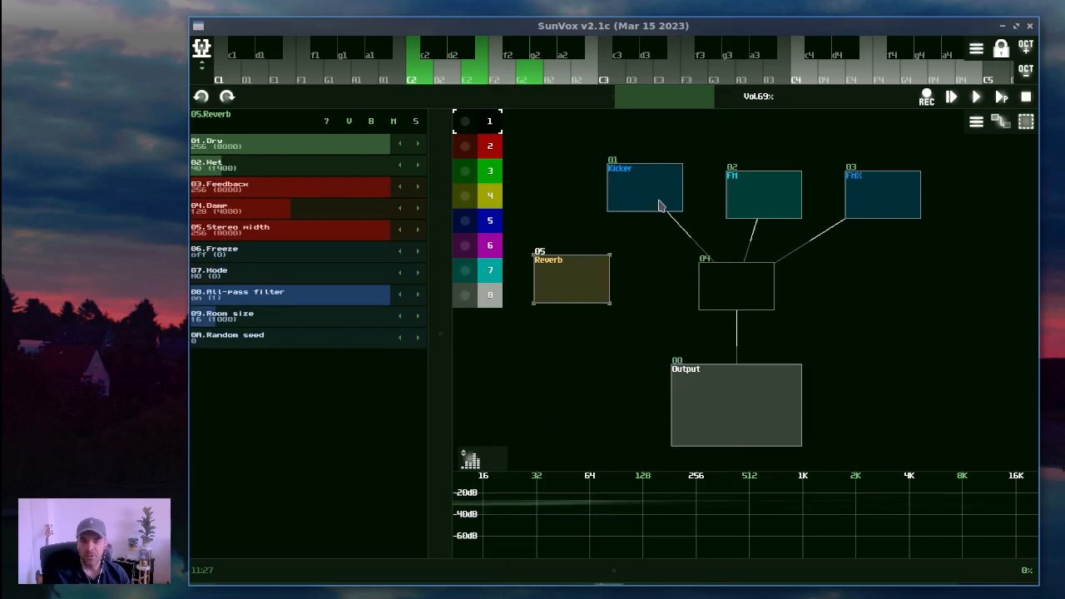
Route Kicker through the Reverb into the unnamed Amplifier, remove Kicker's direct link, and move the Reverb closer to them
left_click_drag(645, 205, 598, 283)
left_click_drag(596, 283, 739, 288)
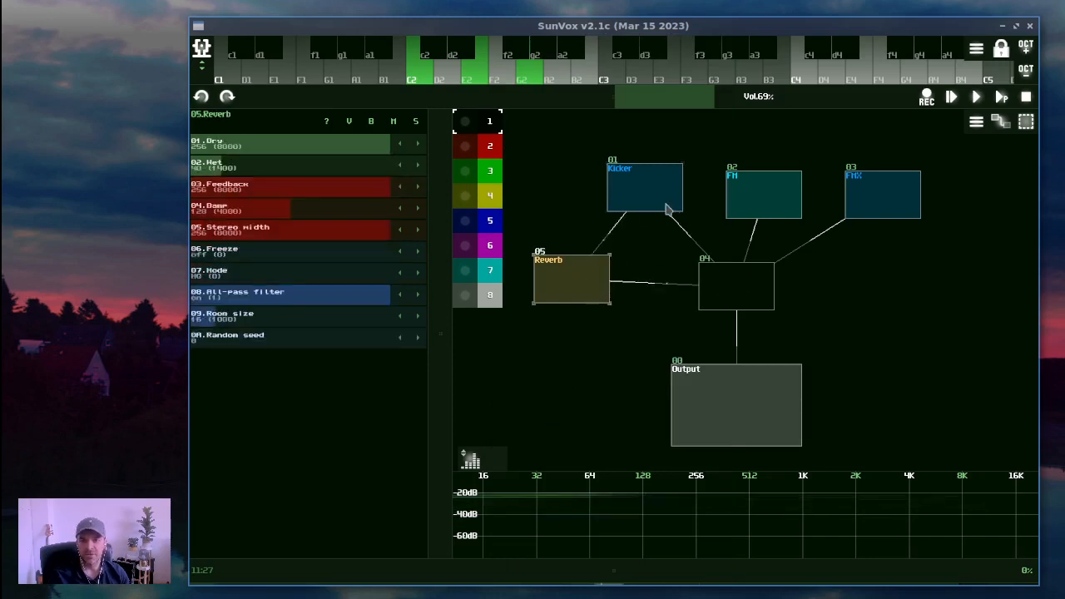
left_click_drag(666, 204, 741, 297)
left_click_drag(580, 258, 590, 244)
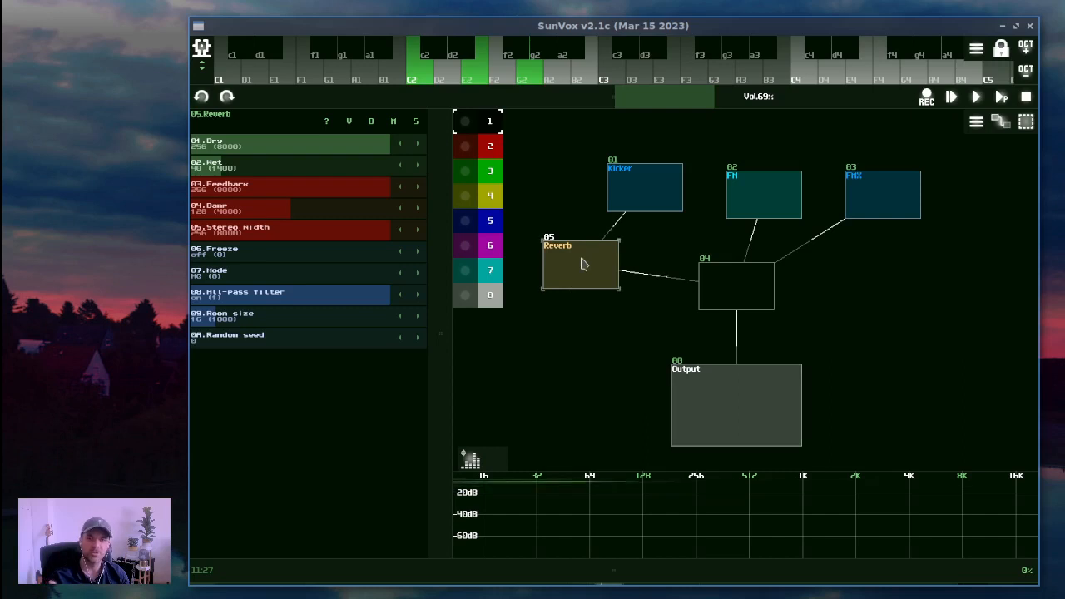
left_click_drag(583, 264, 608, 265)
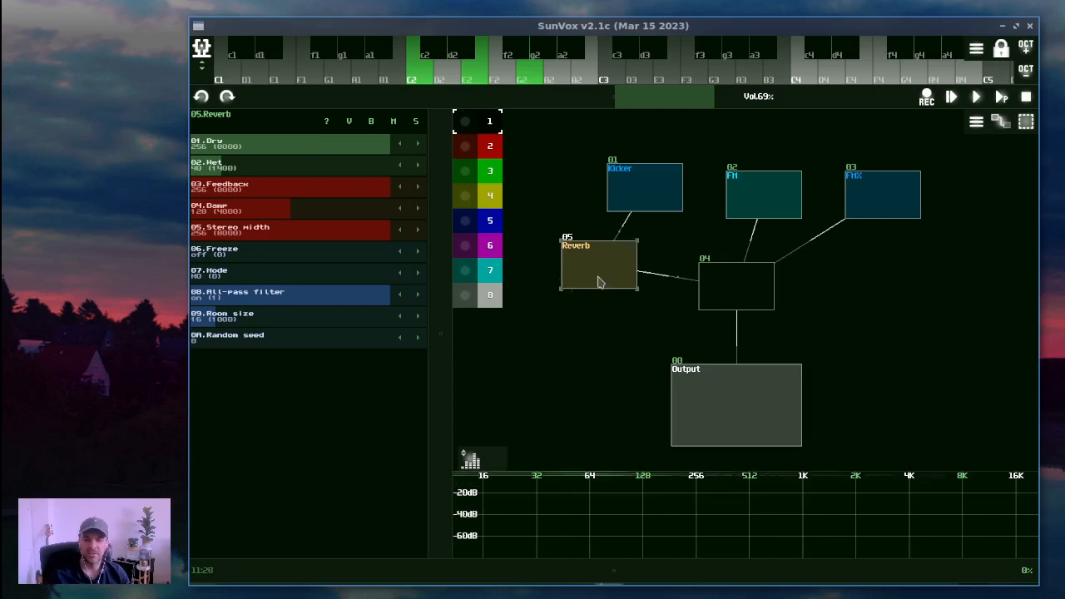
Browse the saved reverb presets in the effects/reverb folder of the module loader, and leave without loading one
double_click(570, 344)
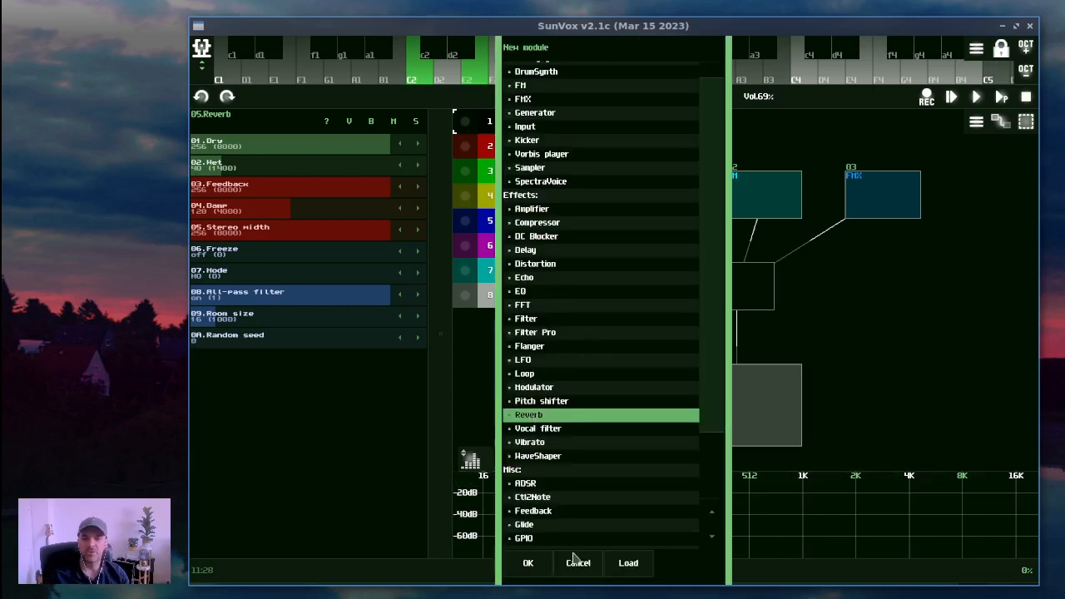
left_click_drag(628, 582, 627, 580)
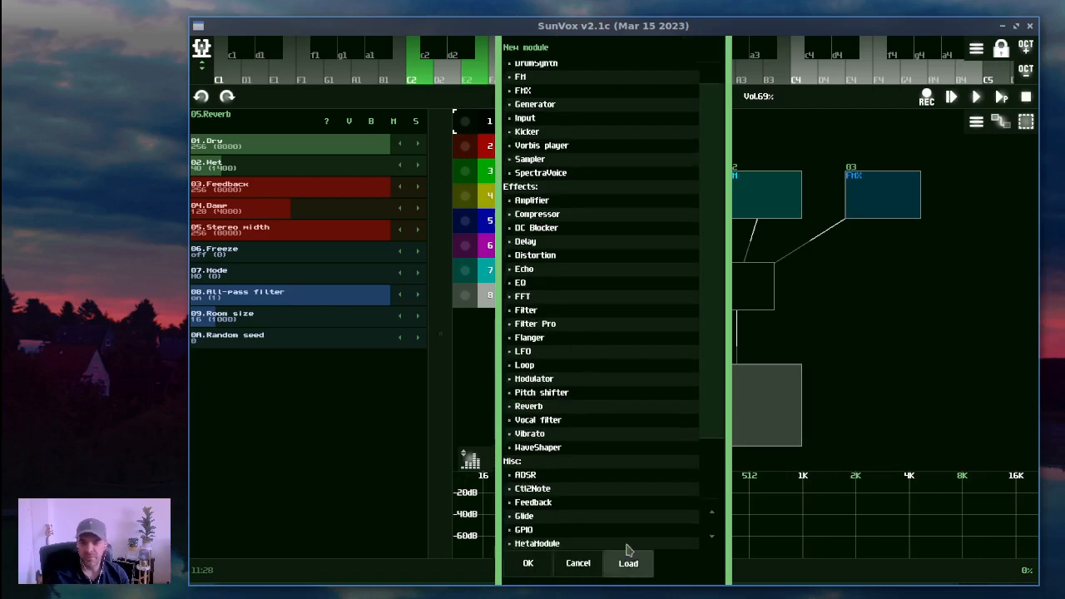
left_click(626, 561)
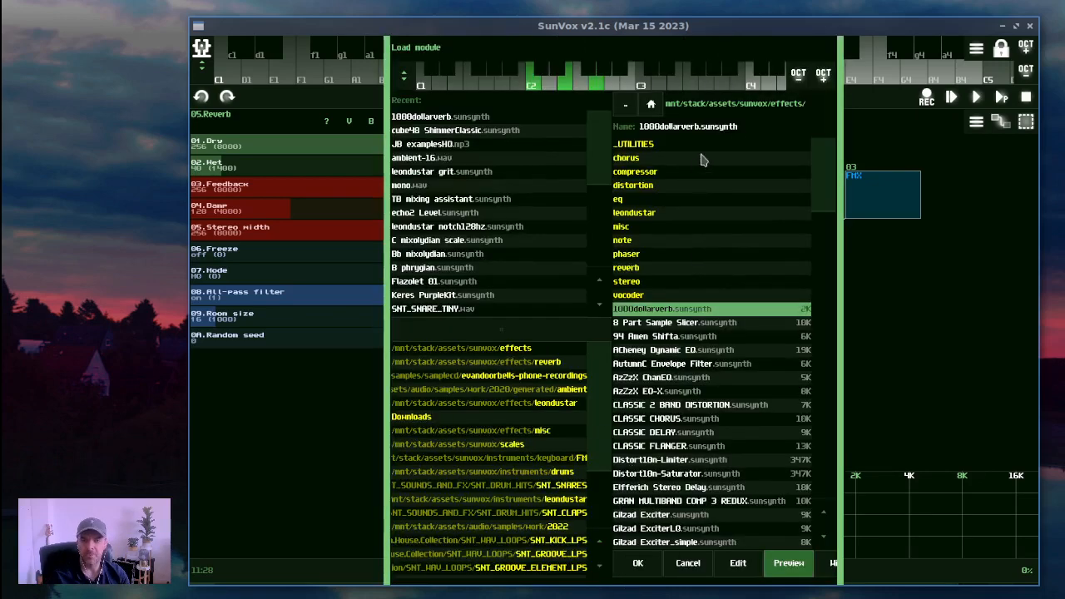
left_click(637, 268)
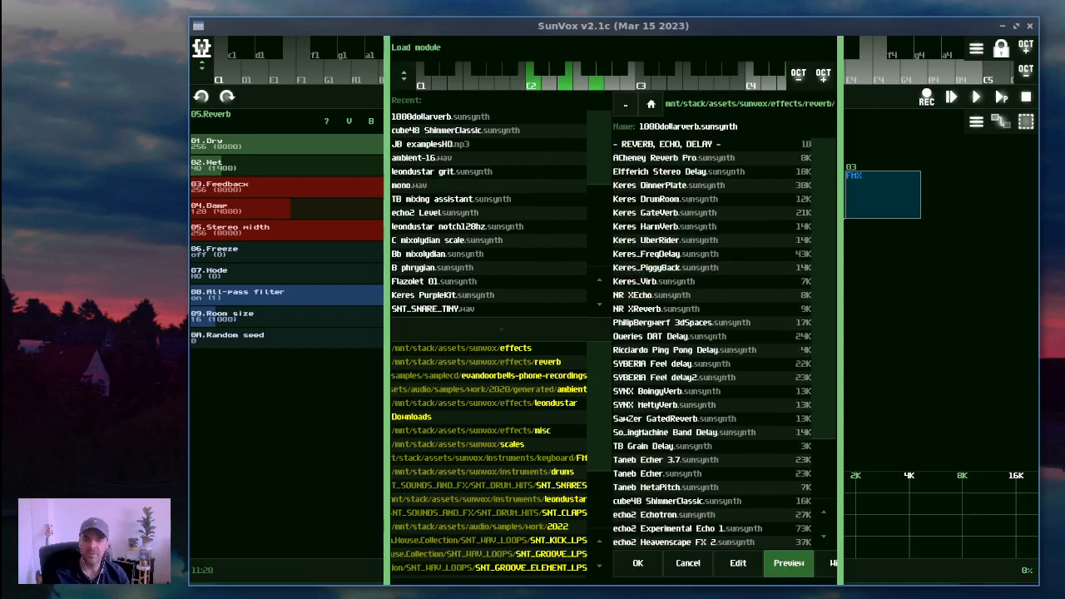
left_click(687, 566)
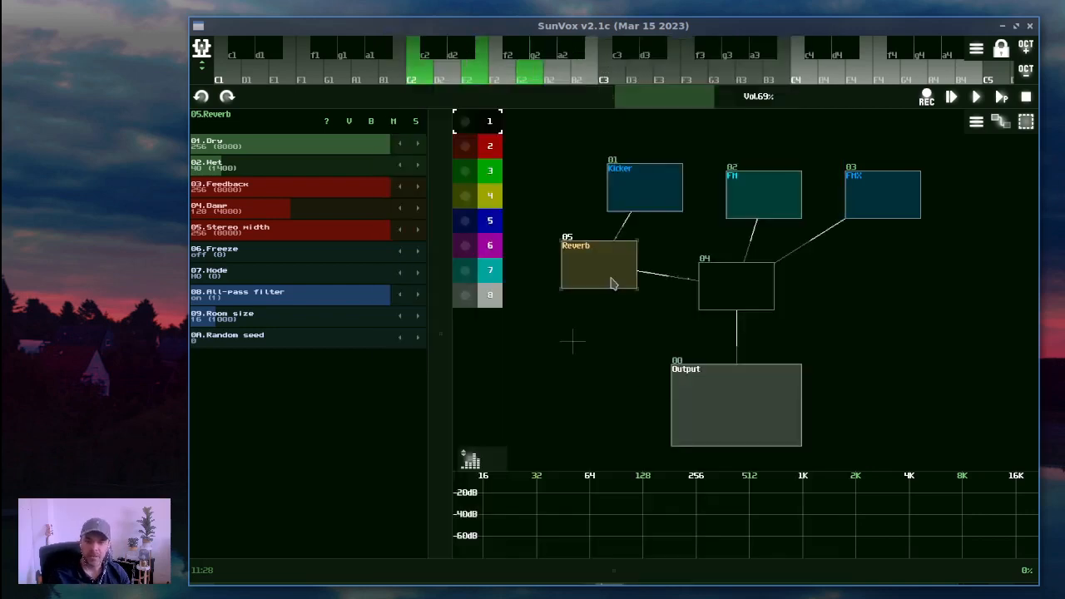
Set the Reverb's Dry level to 0, route FM into the Reverb, and disconnect Kicker from it
left_click_drag(362, 144, 168, 151)
left_click(668, 188)
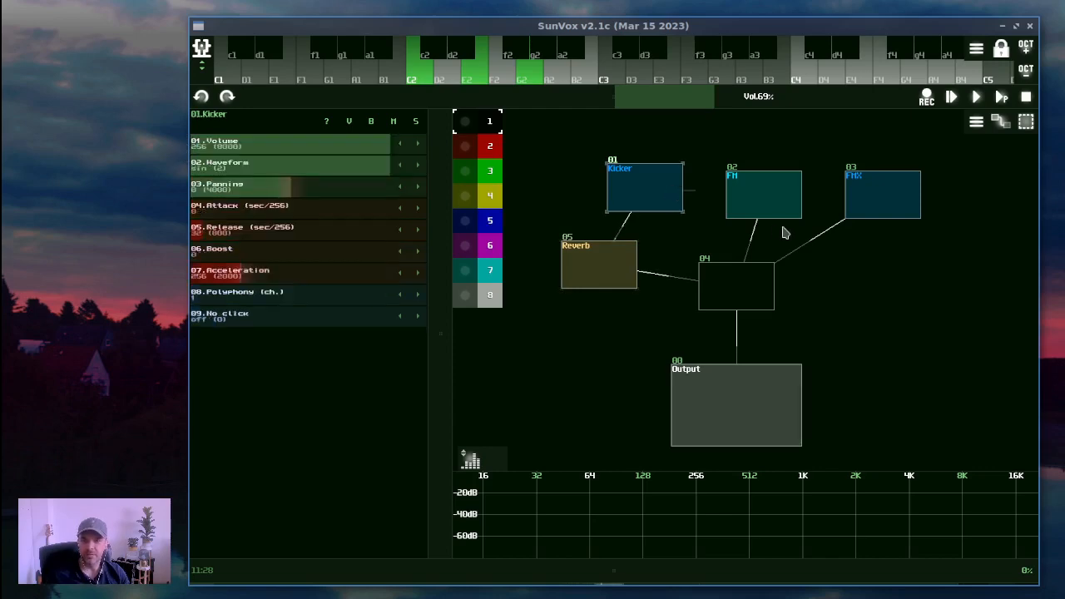
left_click_drag(778, 207, 597, 280)
left_click_drag(643, 202, 615, 265)
left_click(770, 198)
left_click(613, 278)
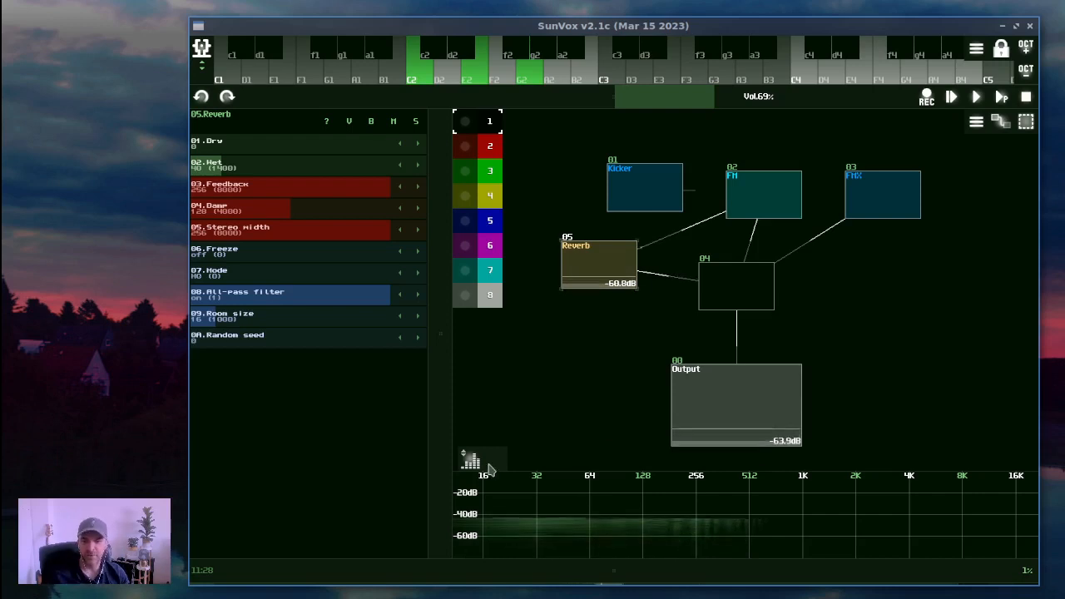
Delete the Reverb module and make the spectrum analyzer area slightly taller
mouse_move(491, 464)
left_mouse_down()
mouse_move(492, 493)
mouse_move(493, 465)
left_mouse_up()
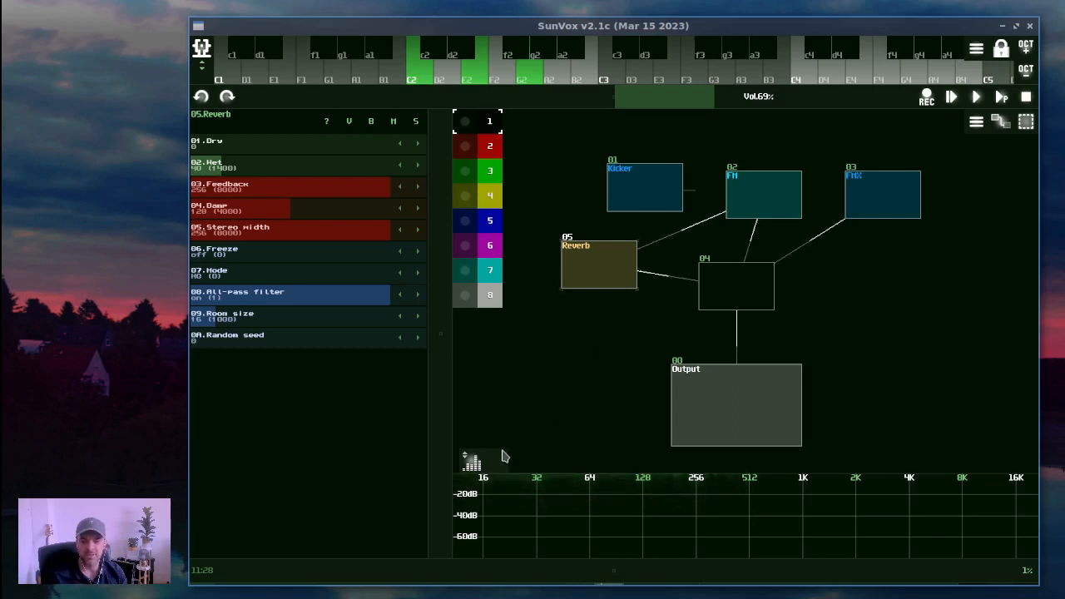
mouse_move(503, 456)
left_mouse_down()
mouse_move(516, 427)
mouse_move(507, 430)
mouse_move(522, 476)
mouse_move(514, 453)
left_mouse_up()
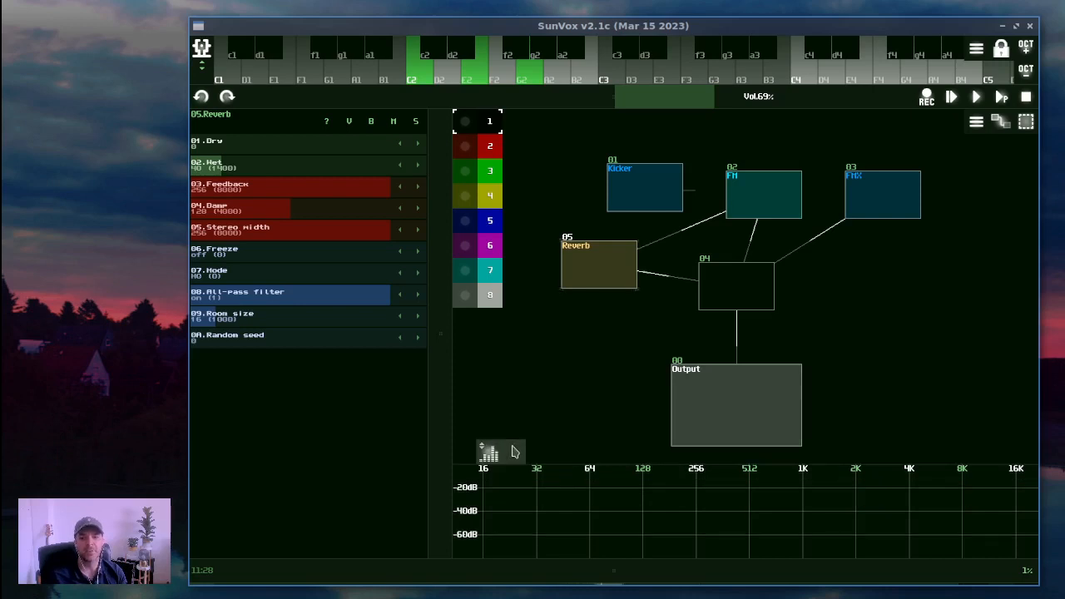
key("Delete")
double_click(582, 287)
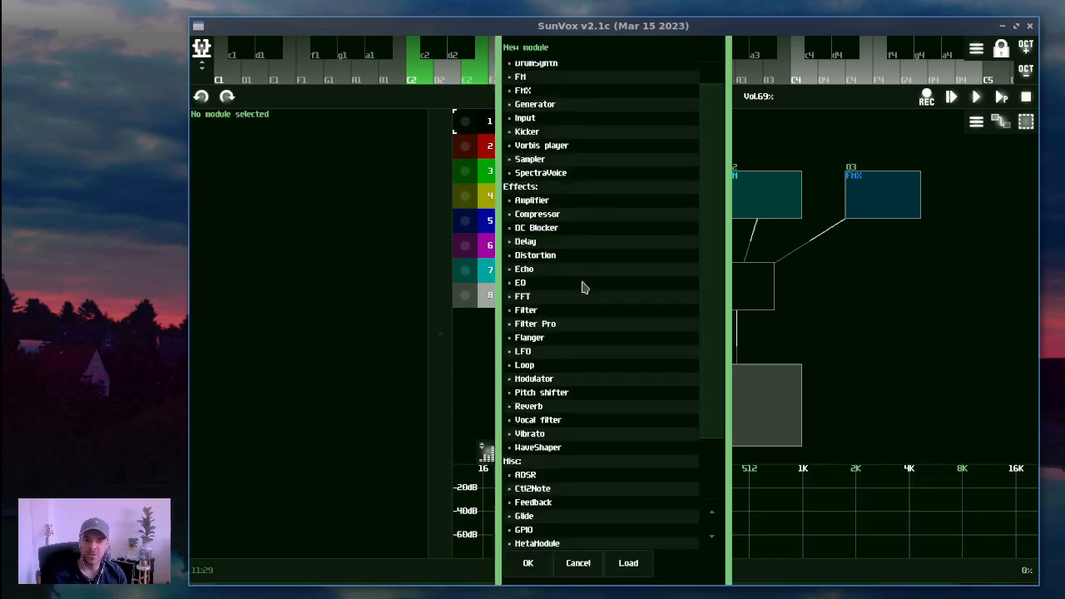
left_click(578, 563)
mouse_move(486, 454)
left_mouse_down()
mouse_move(484, 432)
mouse_move(476, 443)
left_mouse_up()
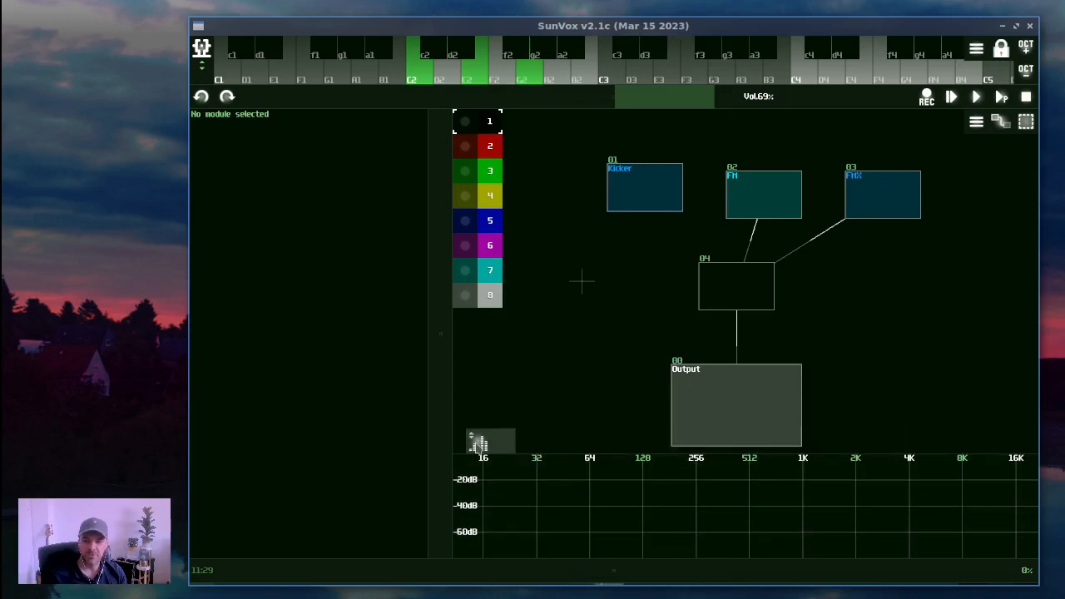
Move FM up and the unnamed Amplifier down to open a gap between them
left_click(704, 293)
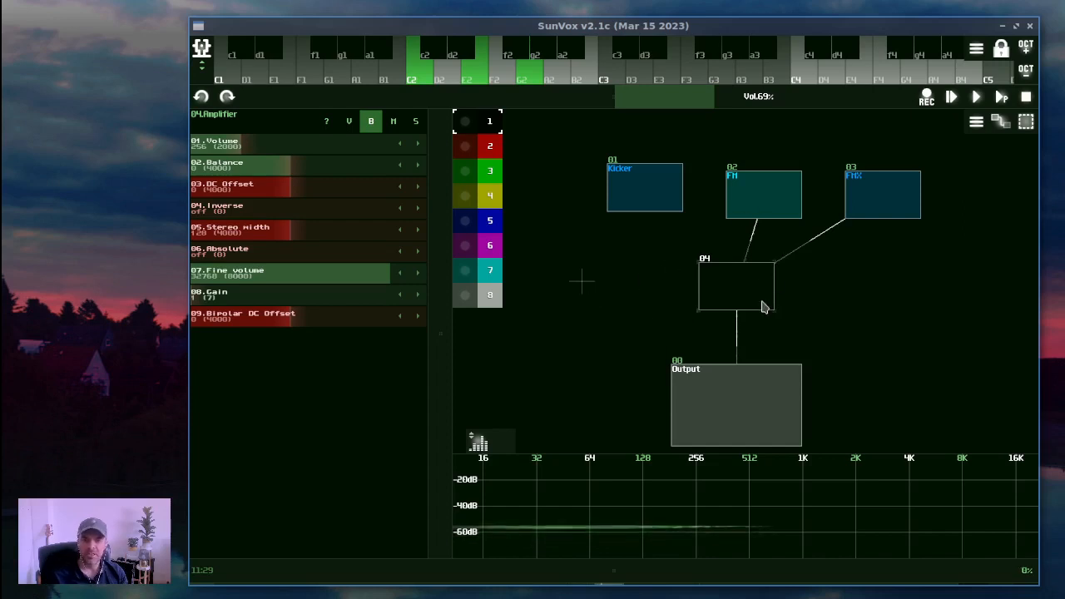
left_click(769, 213)
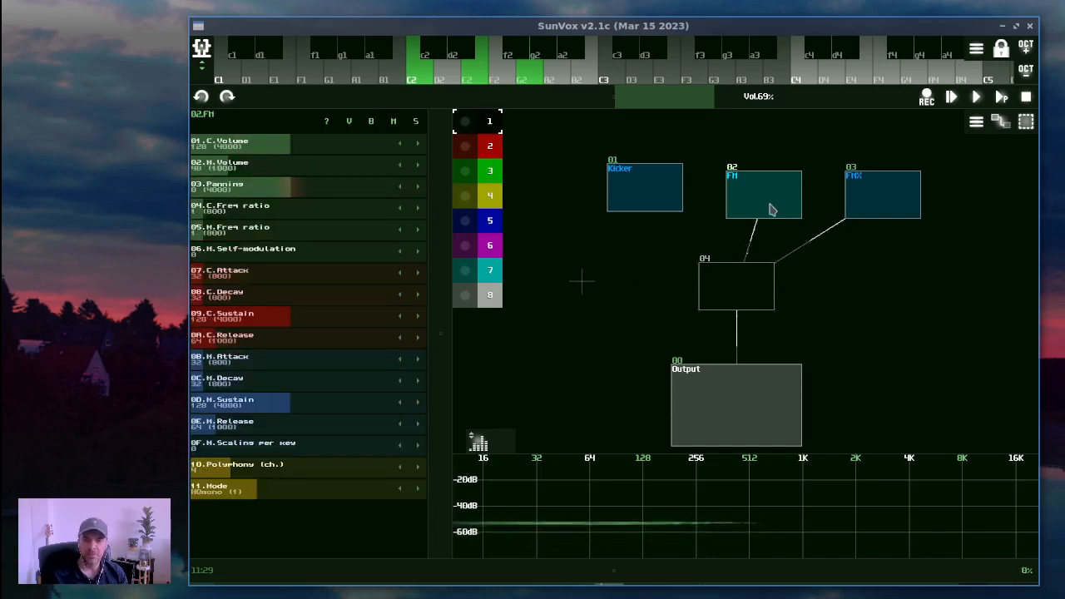
left_click(727, 298)
left_click_drag(764, 200, 745, 172)
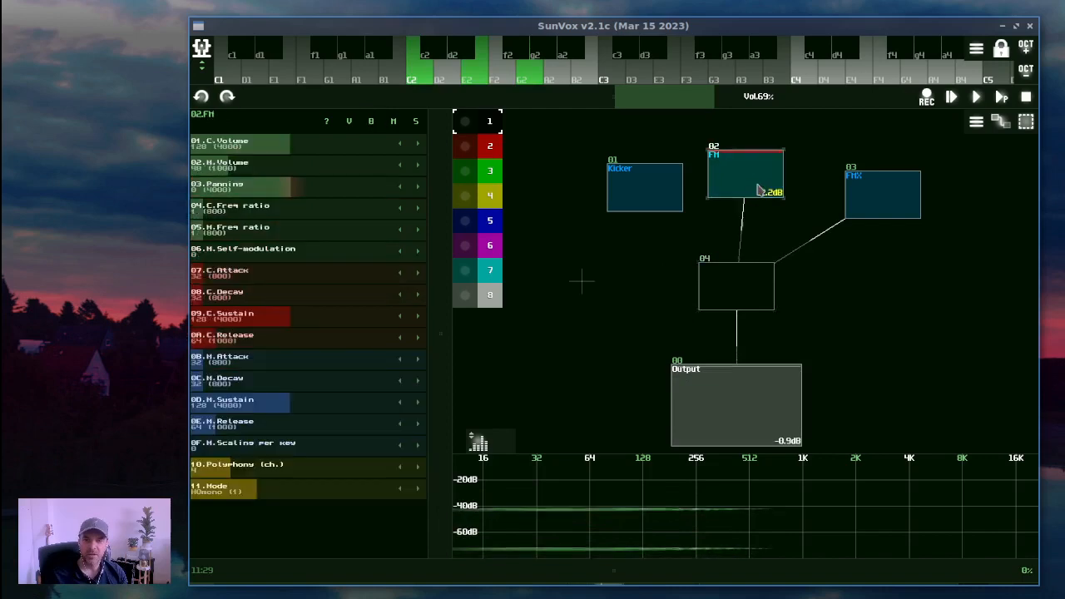
left_click_drag(765, 287, 783, 310)
Add a Filter module below FM, and move the Output and unnamed Amplifier further down to make room
double_click(671, 217)
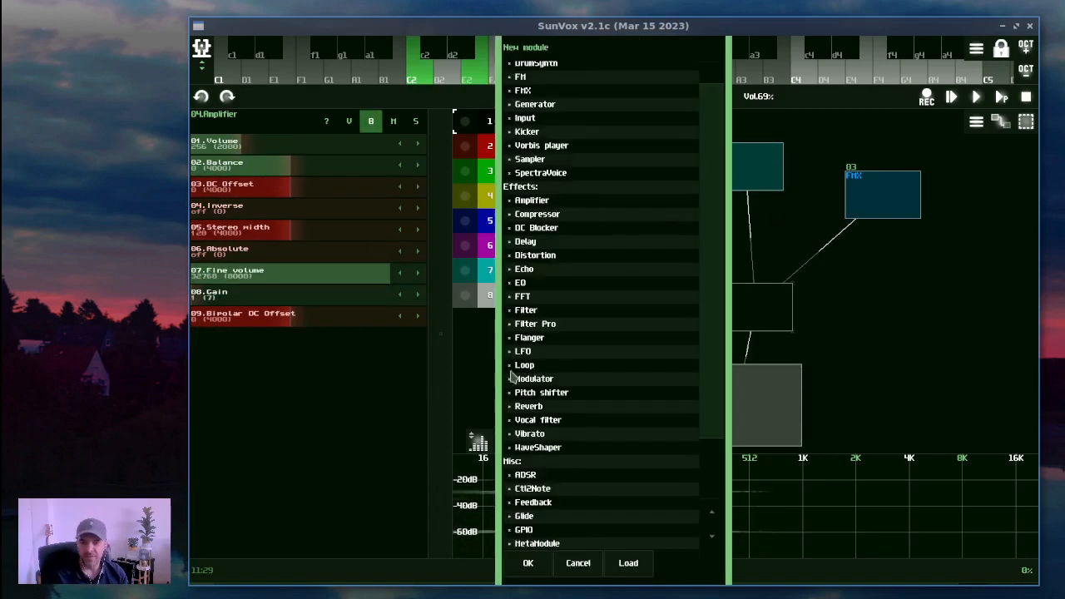
double_click(536, 311)
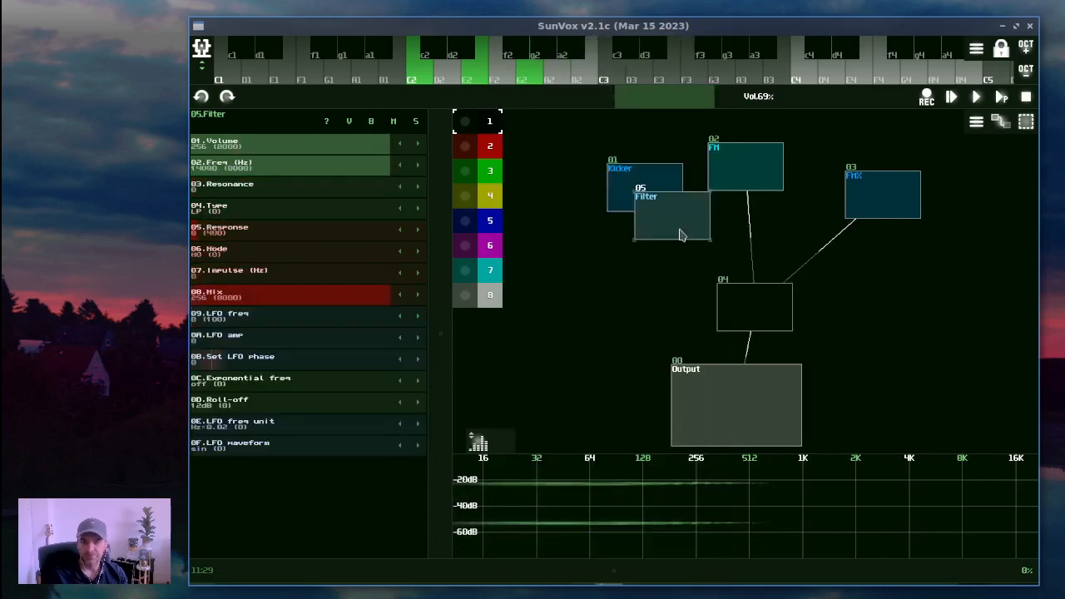
left_click_drag(728, 495, 719, 552)
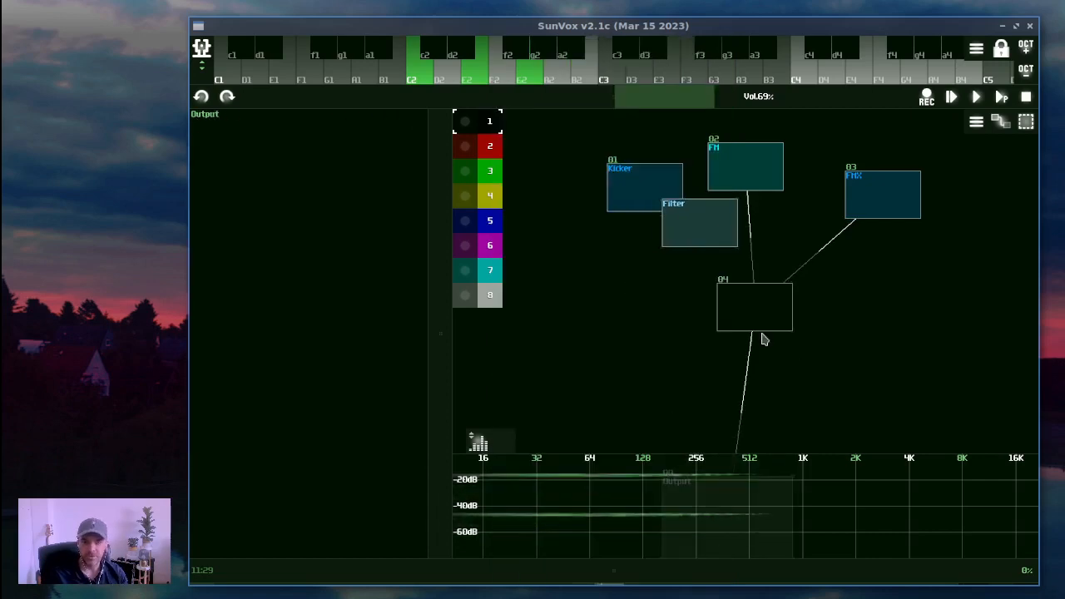
left_click_drag(761, 338, 770, 385)
mouse_move(703, 243)
left_mouse_down()
mouse_move(716, 264)
mouse_move(712, 256)
left_mouse_up()
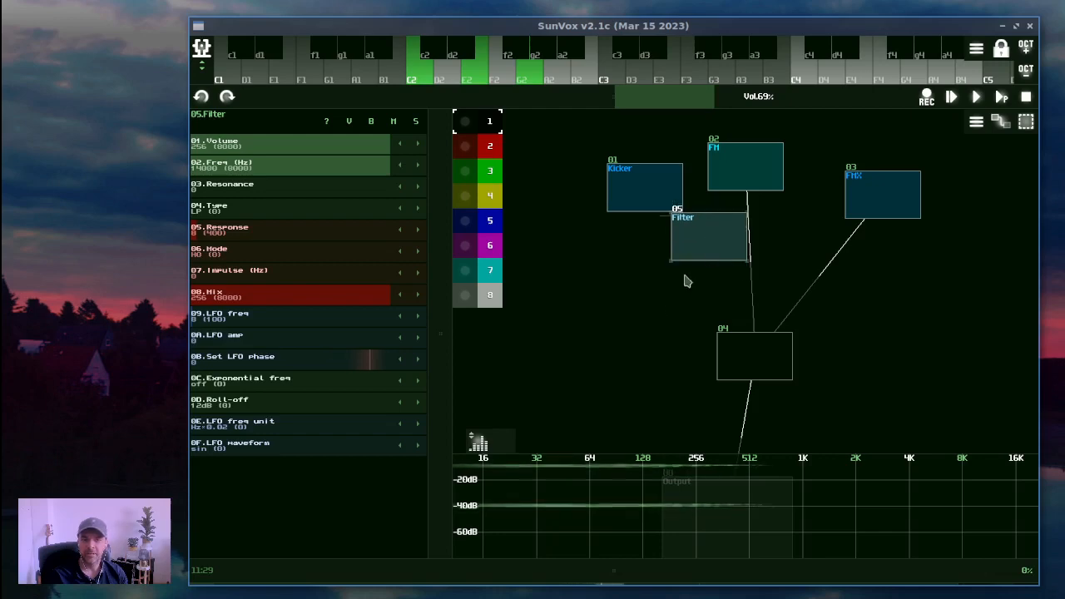
Add an Echo module and place it directly below the Filter
double_click(653, 306)
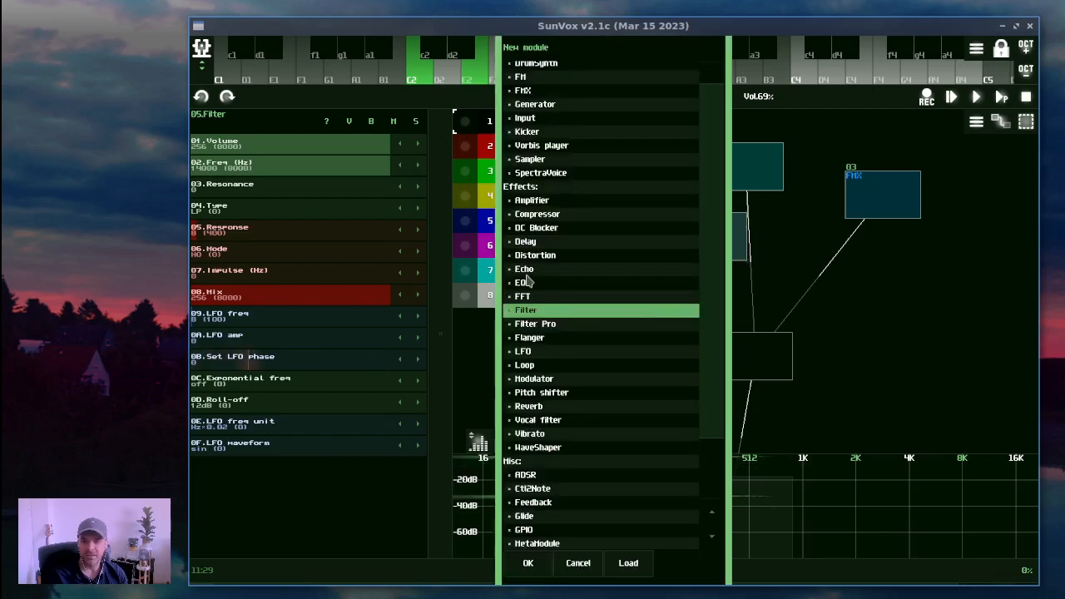
double_click(526, 270)
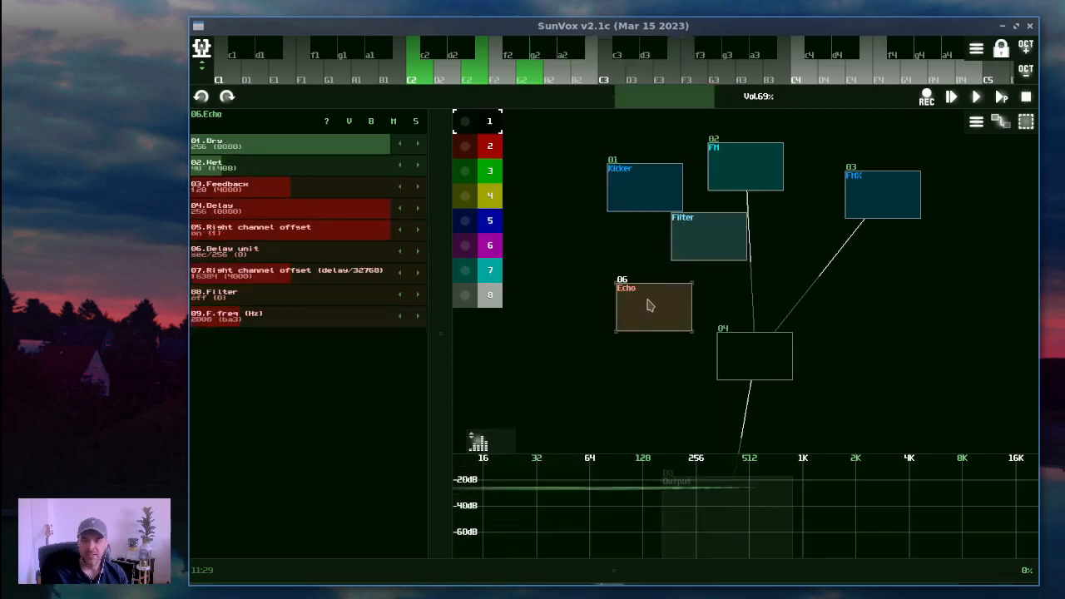
left_click_drag(649, 304, 687, 286)
Route FM through Filter and Echo into the unnamed Amplifier, removing FM's direct link to the Amplifier
left_click_drag(725, 235, 703, 288)
left_click_drag(703, 288, 757, 351)
left_click_drag(756, 169, 713, 249)
left_click(713, 250)
left_click(741, 164)
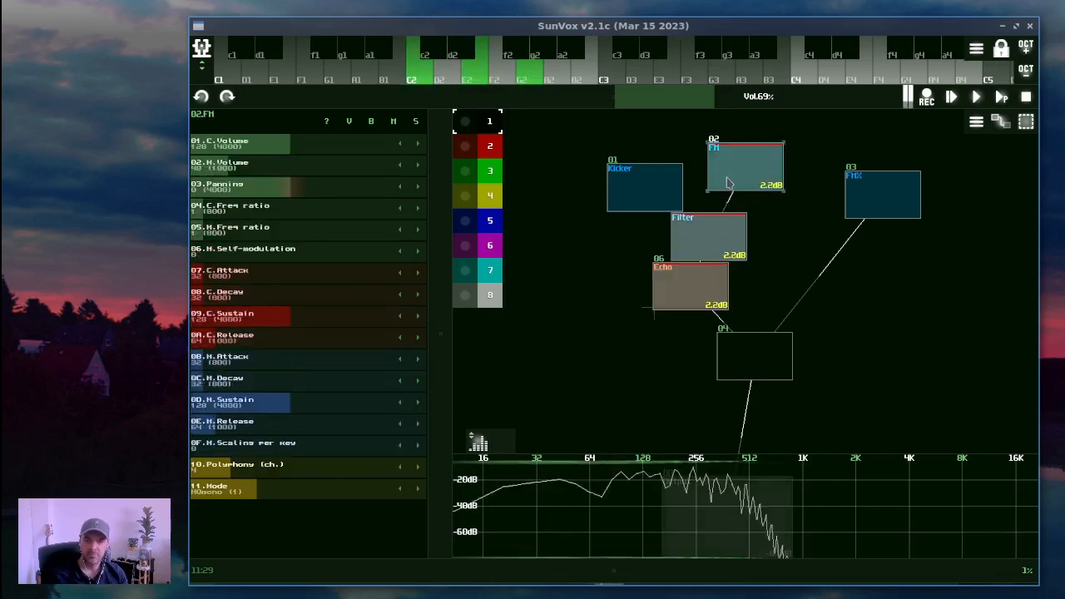
Line up Filter and Echo beneath FM and raise the Echo's Wet level to 173
left_click_drag(685, 289, 729, 288)
left_click_drag(711, 243, 737, 235)
left_click(737, 283)
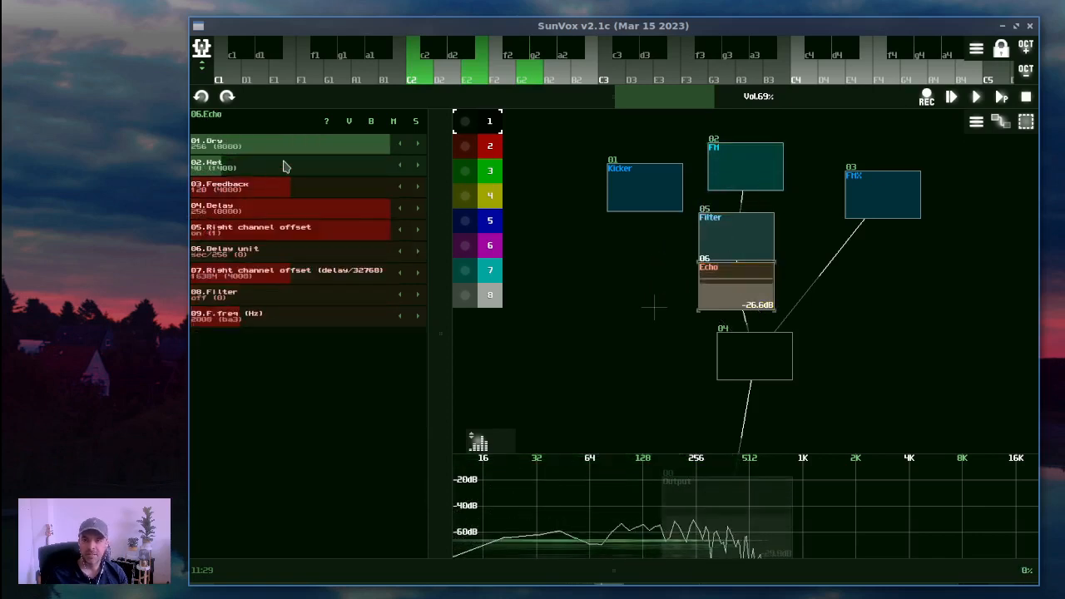
left_click_drag(283, 167, 387, 180)
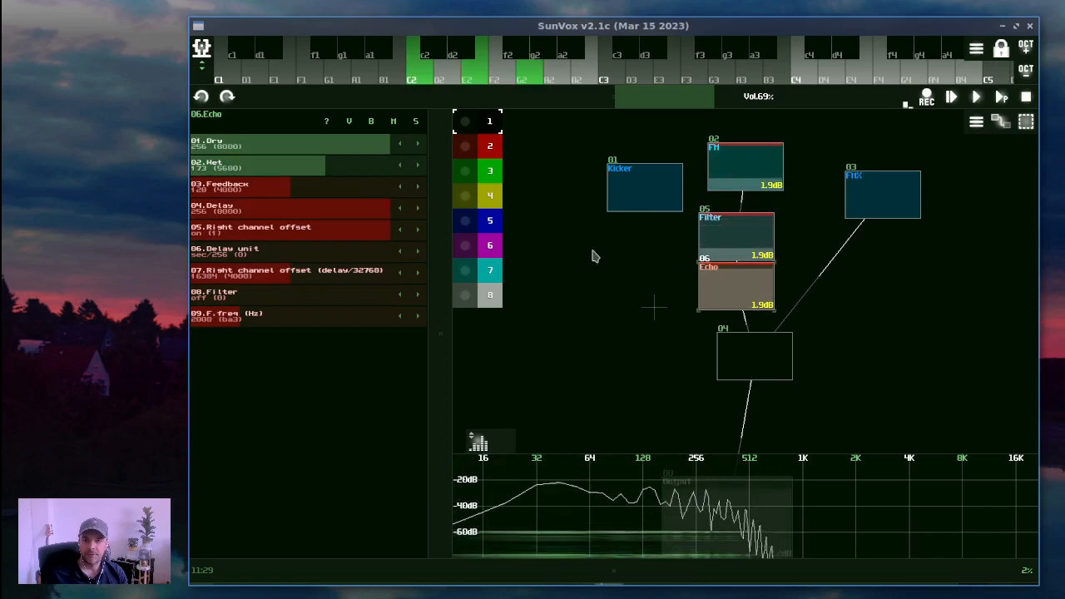
Tuck the Filter against FM, move the Echo aside, and add a Distortion module above the Echo
left_click_drag(706, 242, 714, 208)
left_click_drag(707, 303, 661, 324)
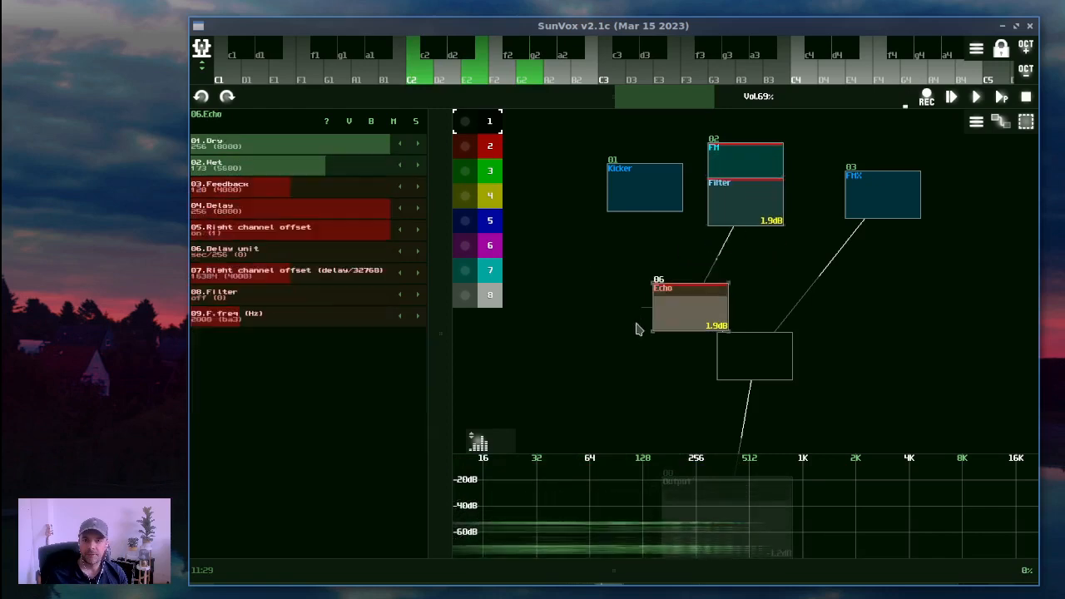
double_click(645, 280)
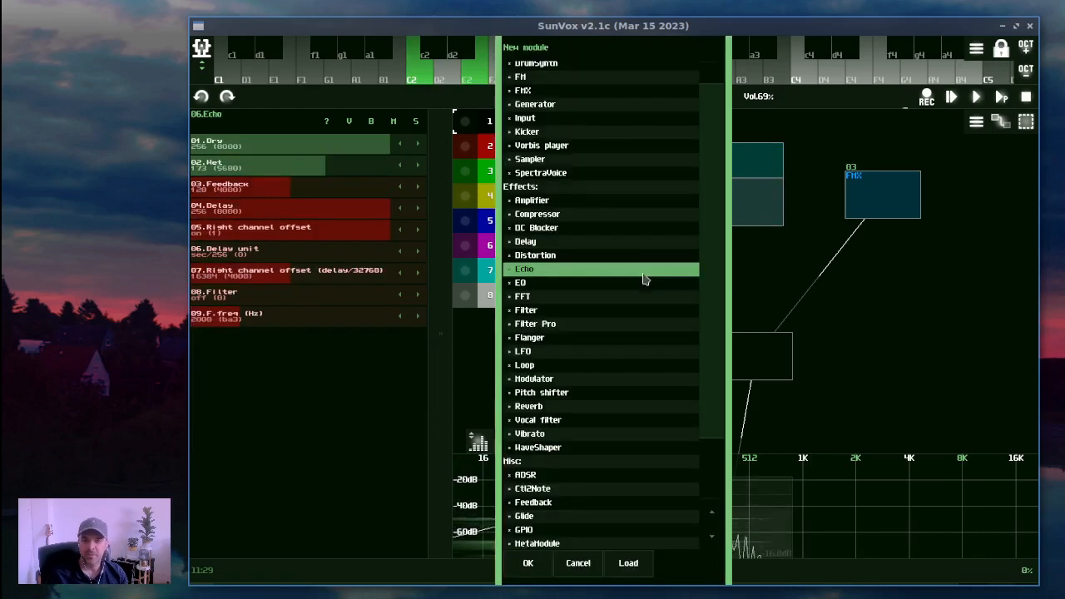
double_click(545, 257)
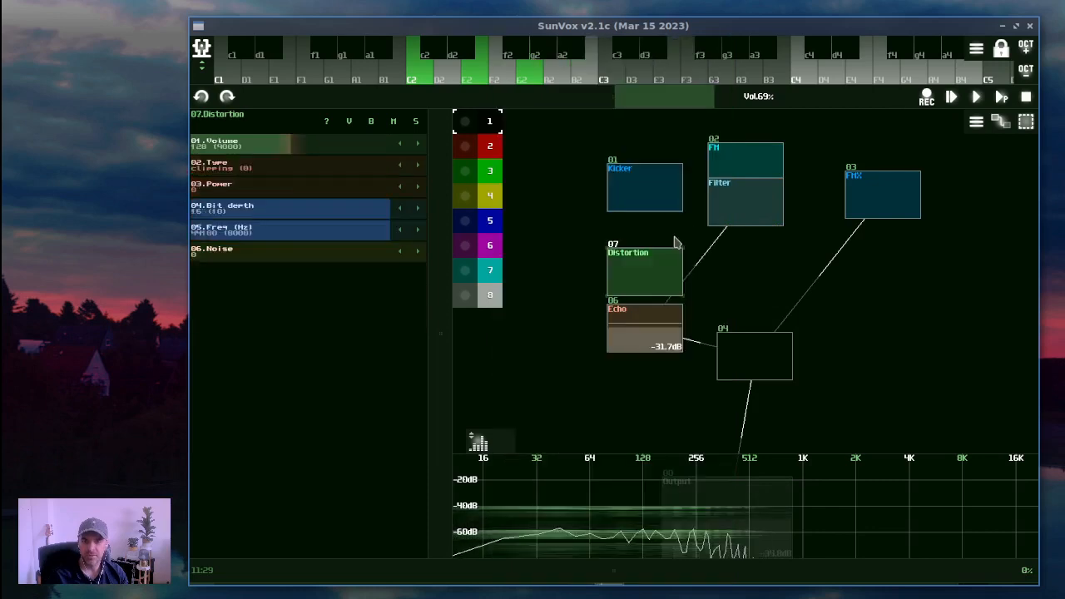
Insert Distortion between Filter and Echo in the signal chain, removing the direct Filter-to-Echo link
left_click(727, 211)
left_click_drag(627, 272, 623, 333)
left_click_drag(745, 203, 645, 327)
Try a Bit depth of 6 on the Distortion, restore it to 16, and set Power to 210 and Volume to 17
left_click(644, 286)
left_click_drag(309, 210, 136, 254)
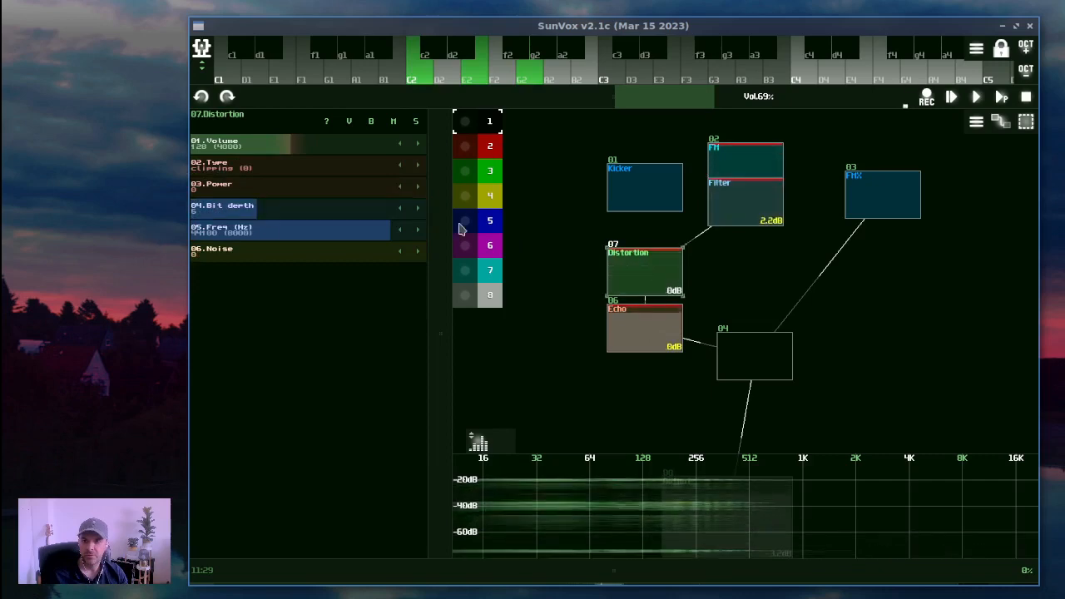
left_click_drag(316, 207, 632, 248)
left_click_drag(325, 188, 545, 199)
left_click_drag(315, 145, 229, 183)
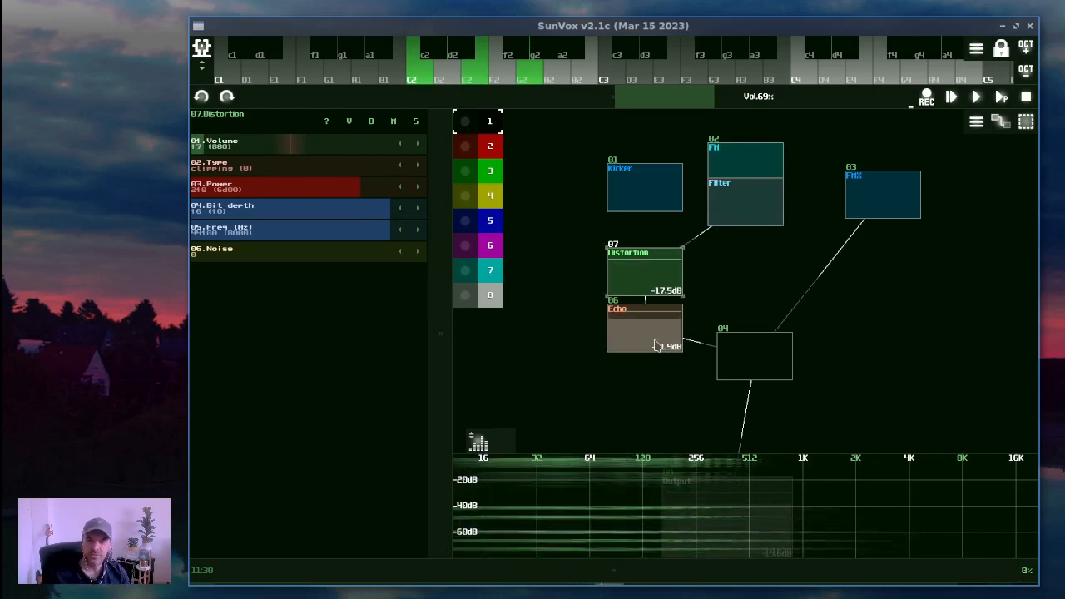
Delete the Kicker and FMX modules, and stack FM and Filter in a column above Distortion
left_click(652, 189)
key("Delete")
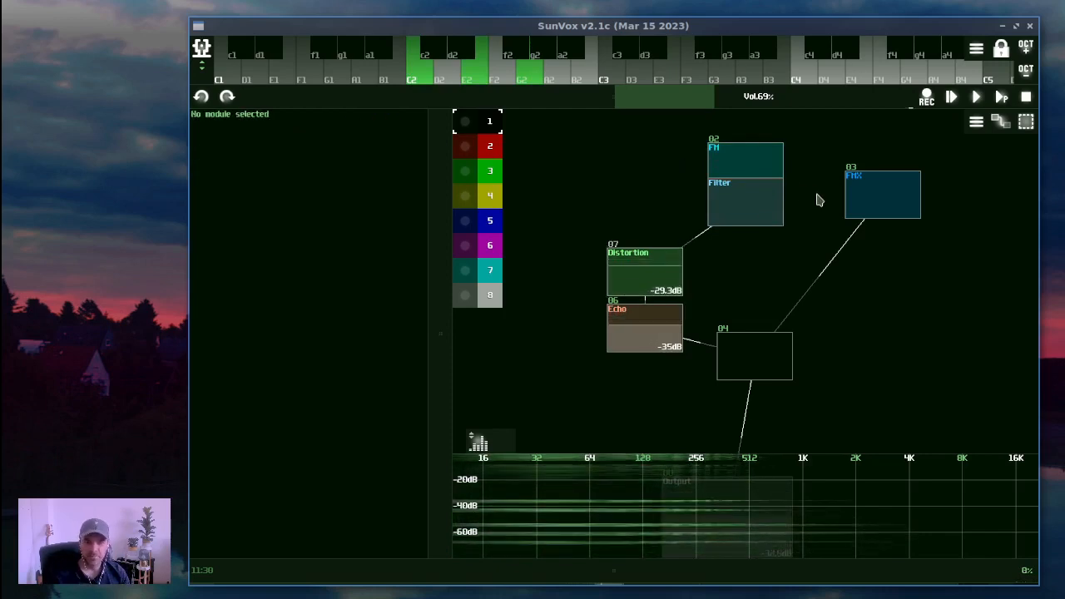
left_click(887, 208)
key("Delete")
left_click_drag(742, 175, 641, 154)
left_click_drag(732, 213, 628, 223)
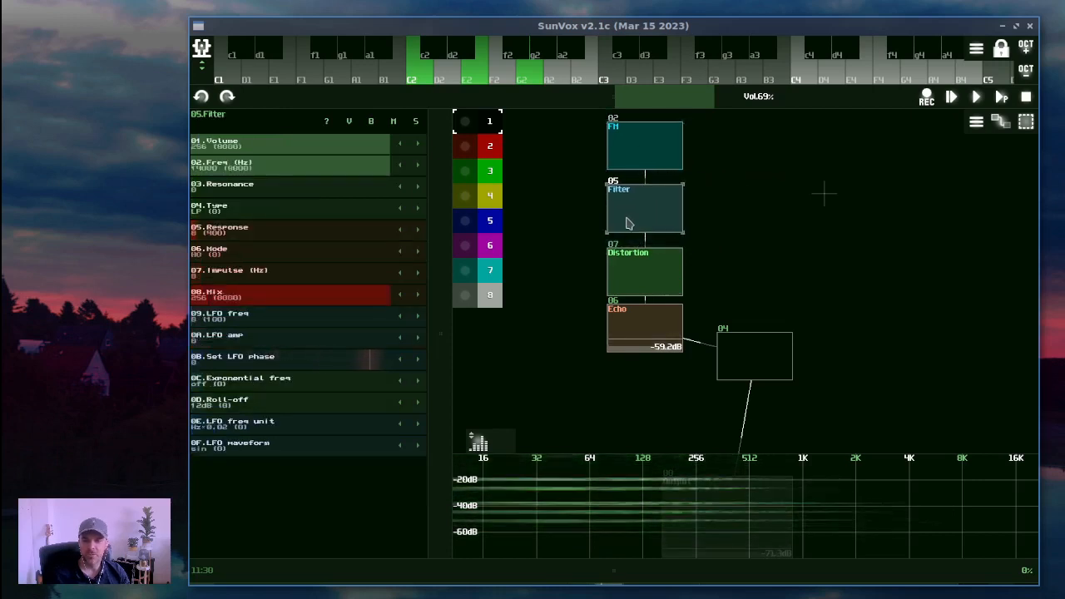
Combine Filter, Distortion and Echo into a MetaModule and move it up beneath FM
left_click_drag(574, 180, 672, 347)
right_click(673, 348)
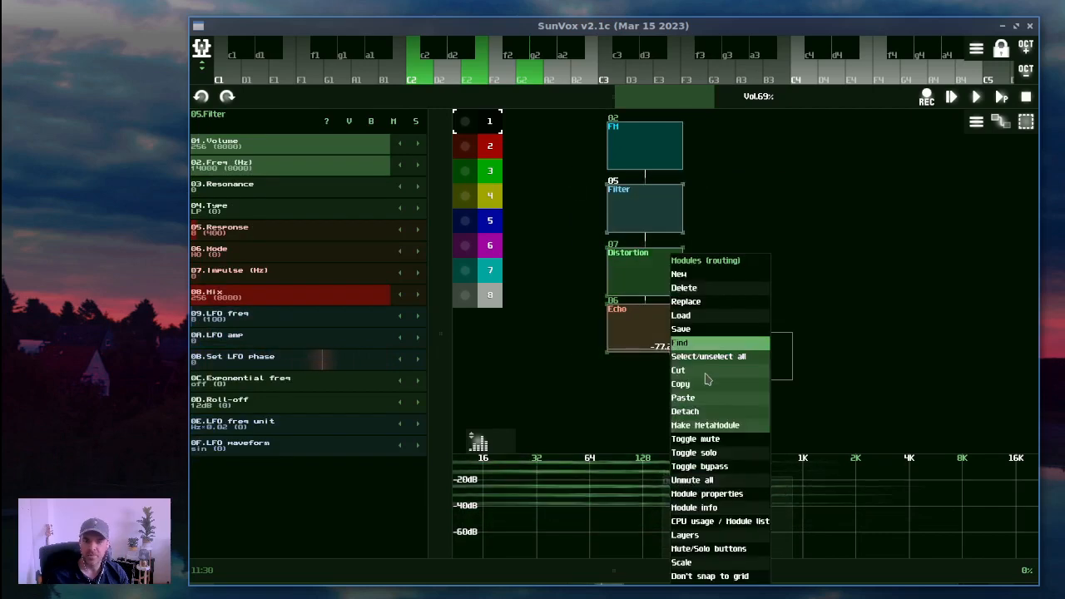
left_click(705, 425)
left_click_drag(625, 269, 631, 220)
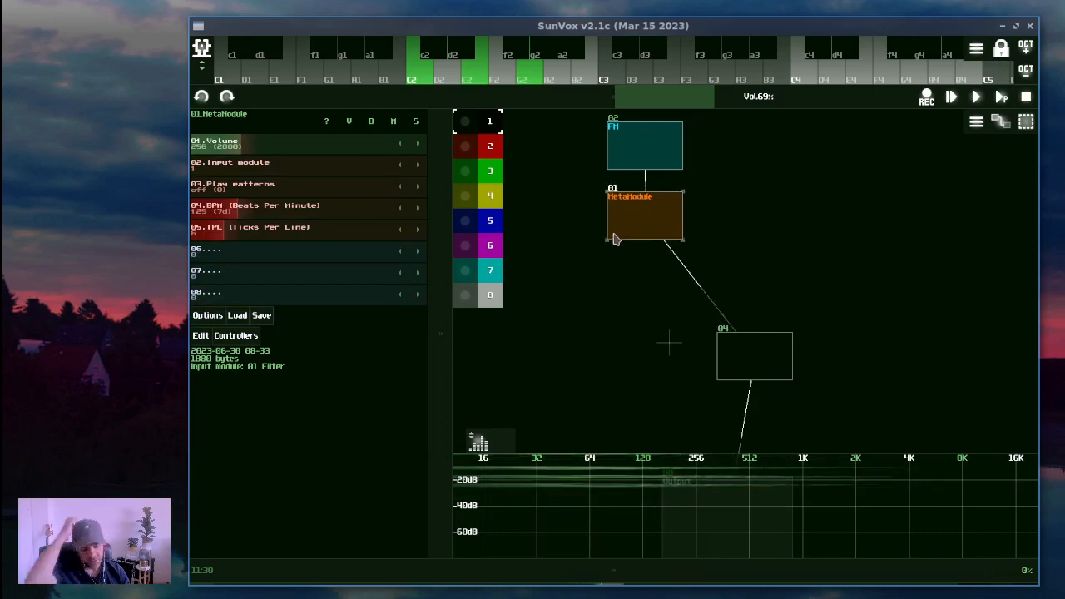
Check the MetaModule's visualizer options, keeping Level scale on Logarithmic (dB) and Peak meter on Level + Value
left_click(645, 228)
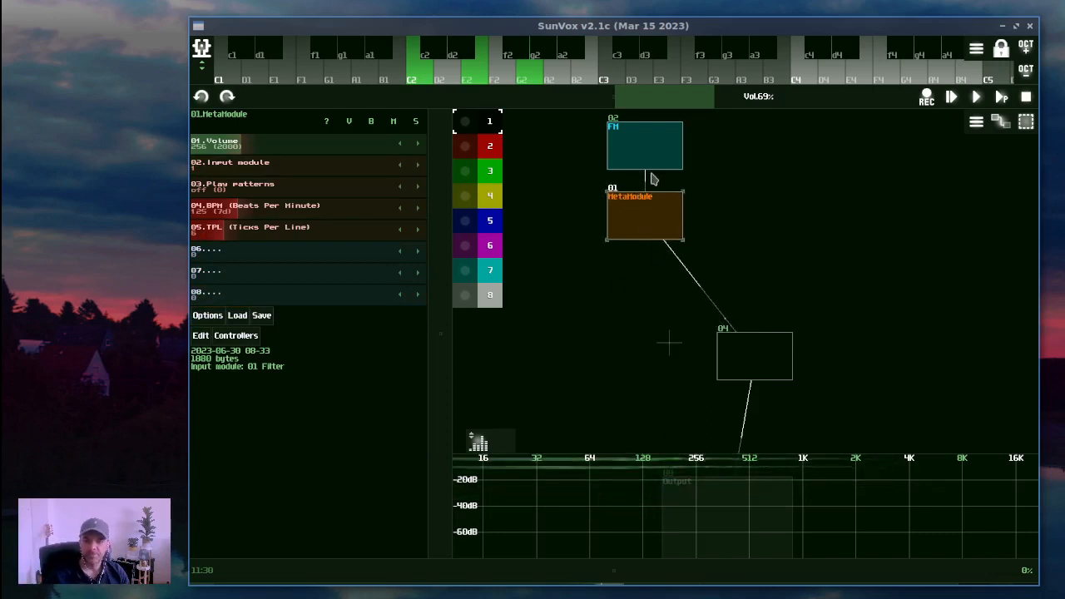
left_click(632, 227)
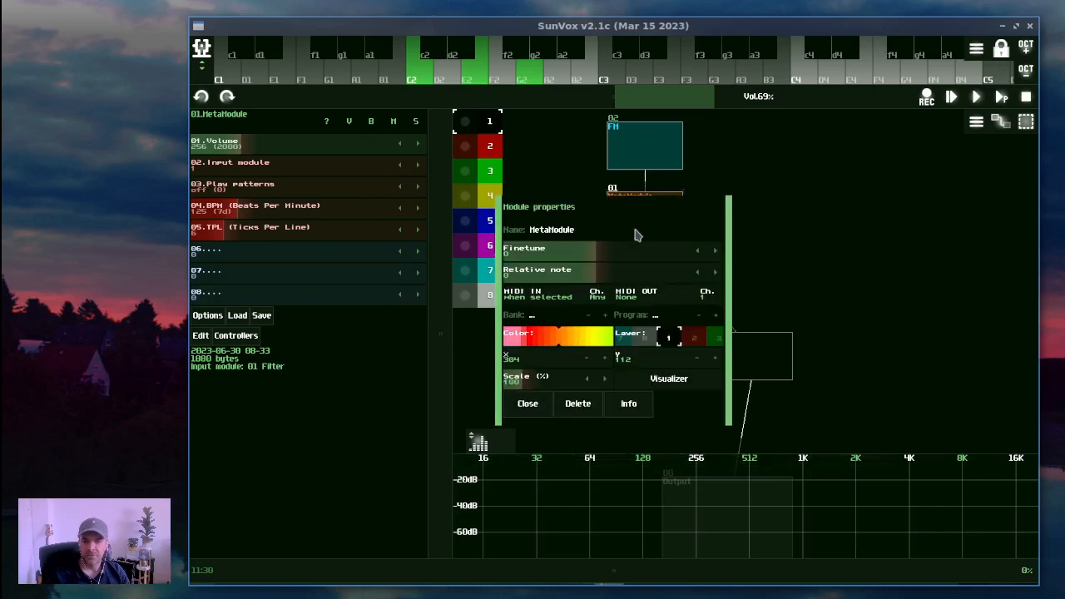
left_click(675, 385)
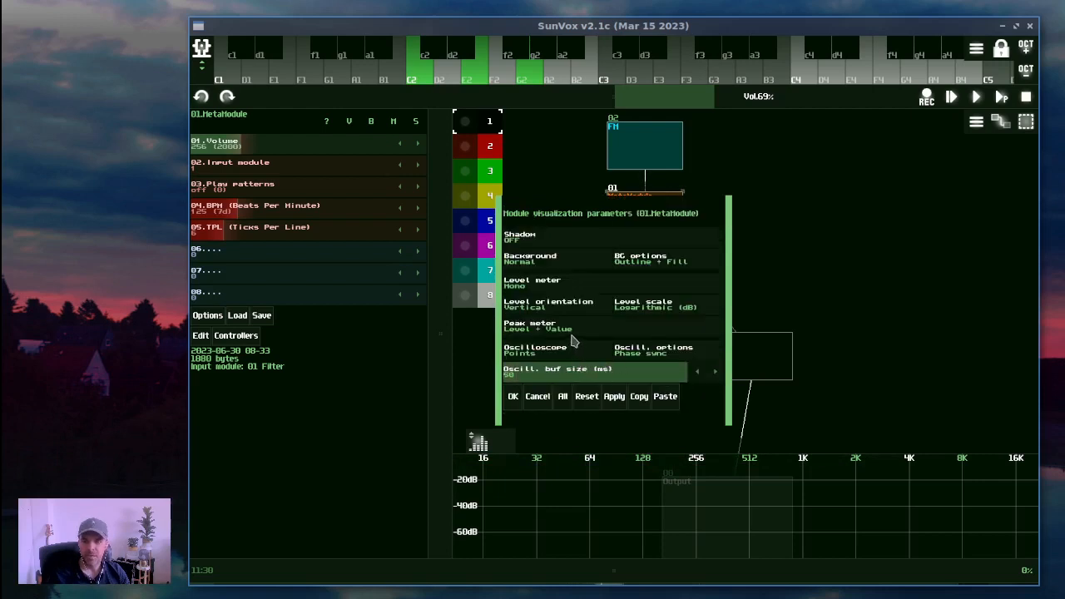
left_click(643, 318)
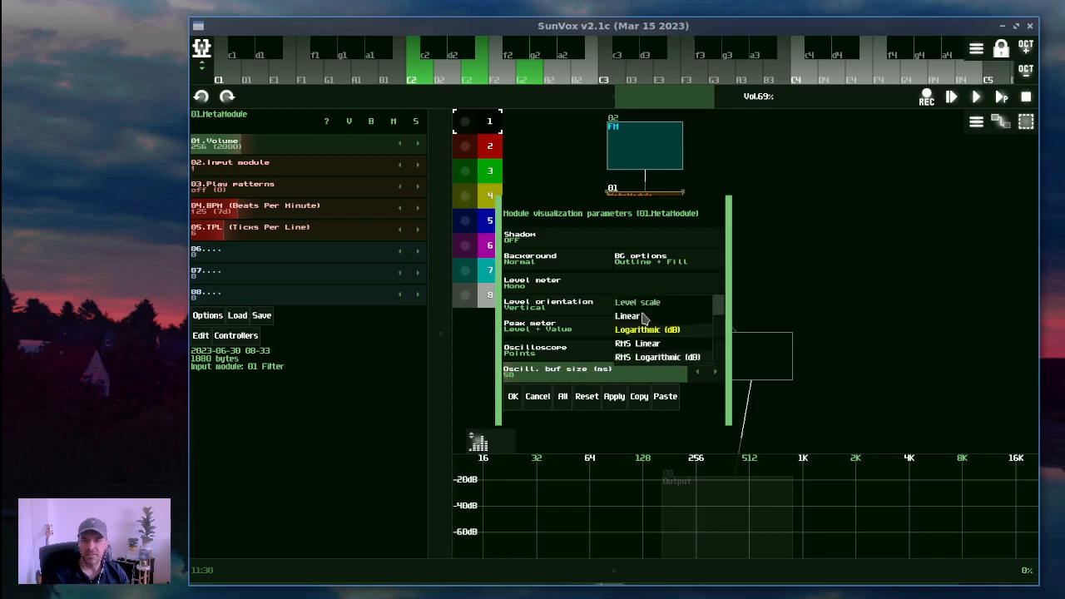
left_click(646, 330)
left_click(560, 335)
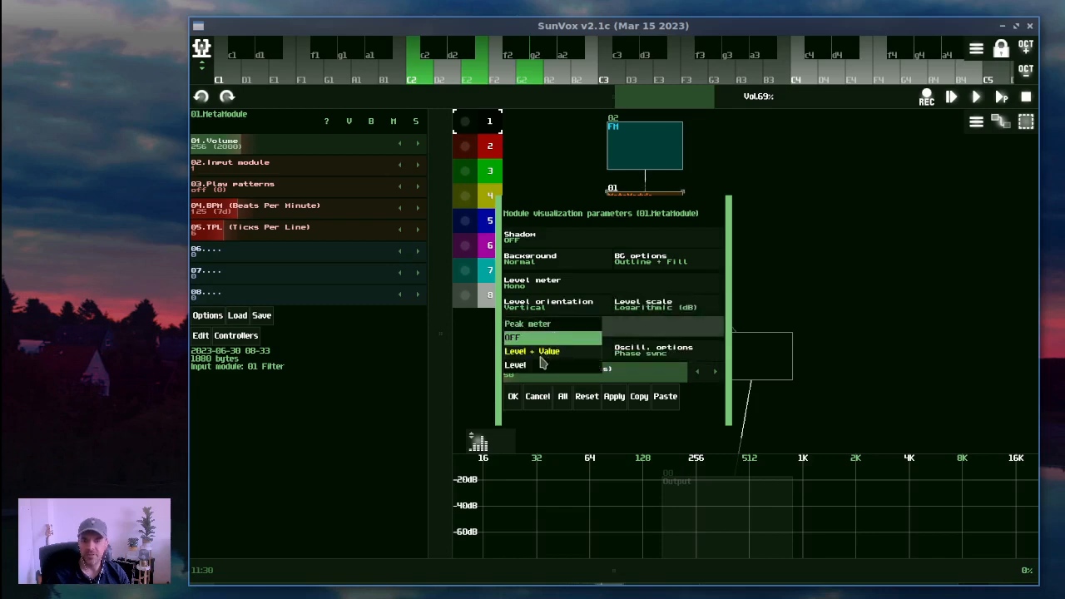
left_click(536, 355)
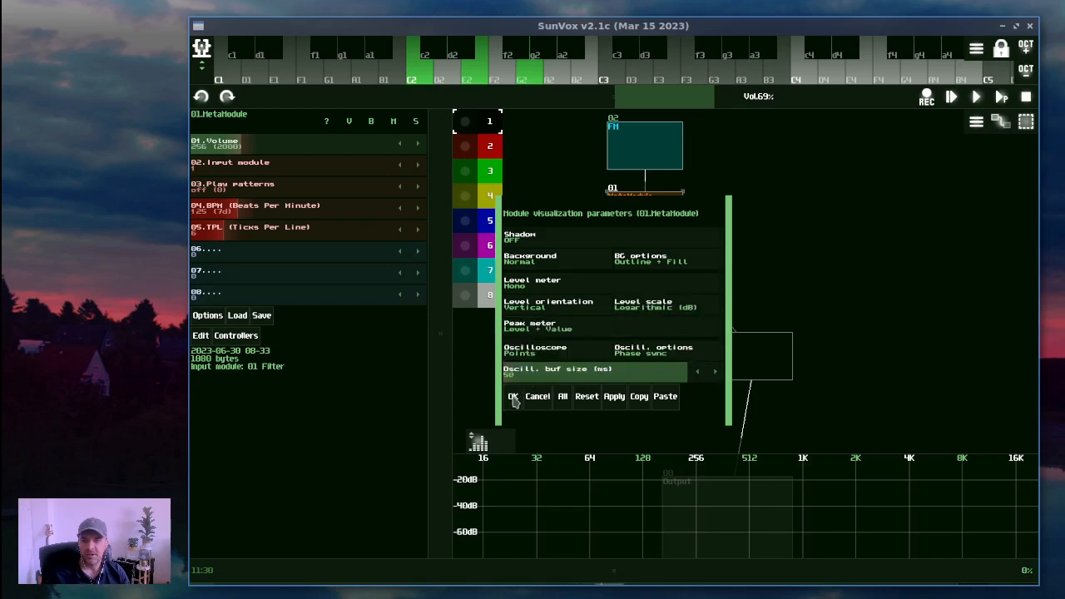
left_click(513, 397)
left_click(529, 404)
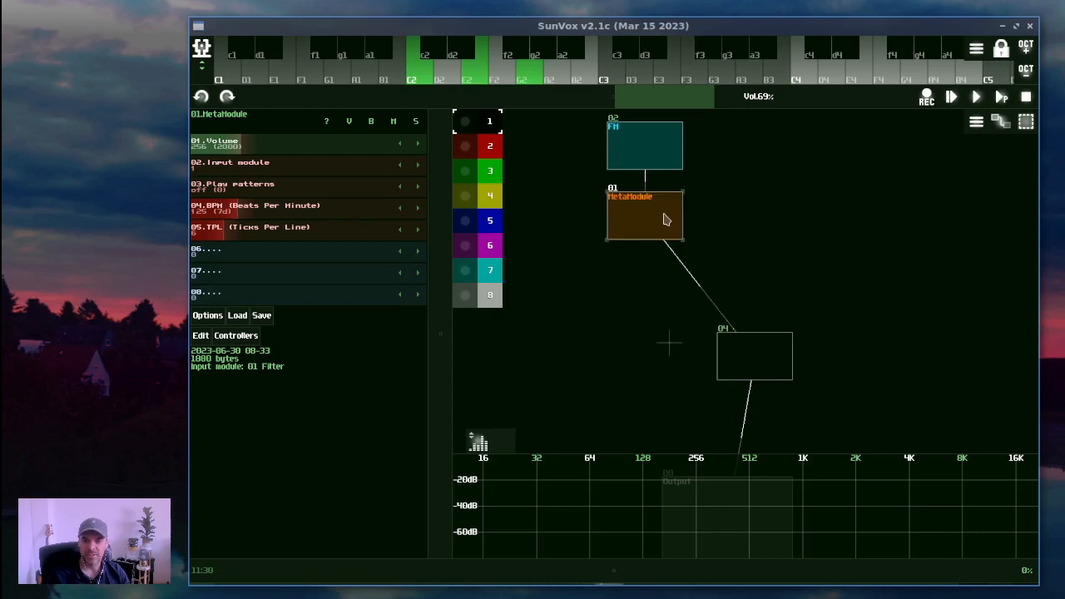
Play notes through FM to compare its signal level with the MetaModule's, and nudge the MetaModule slightly down
left_click(666, 163)
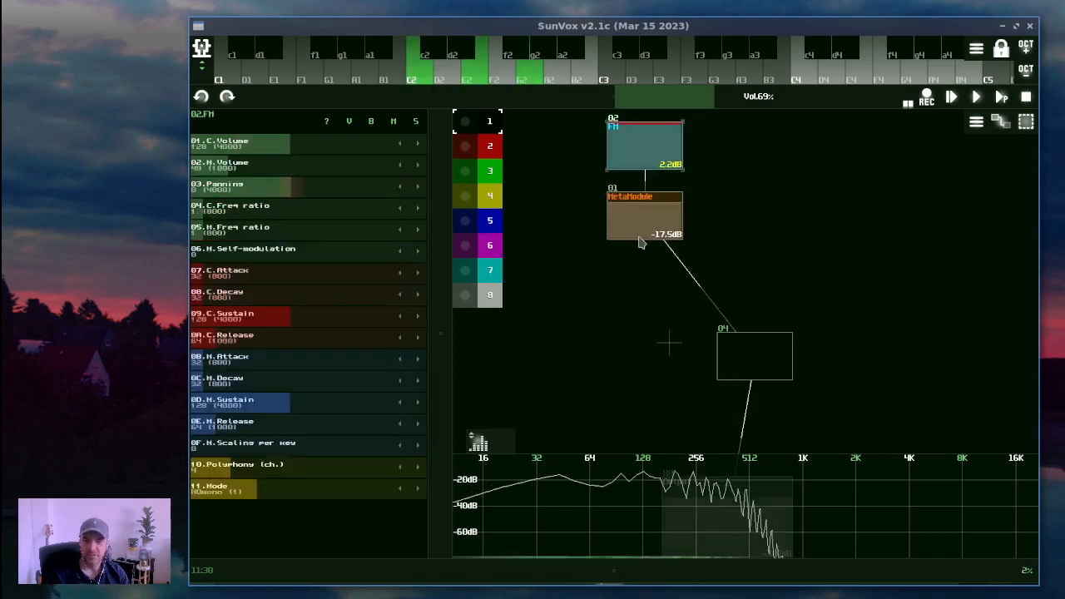
left_click(642, 200)
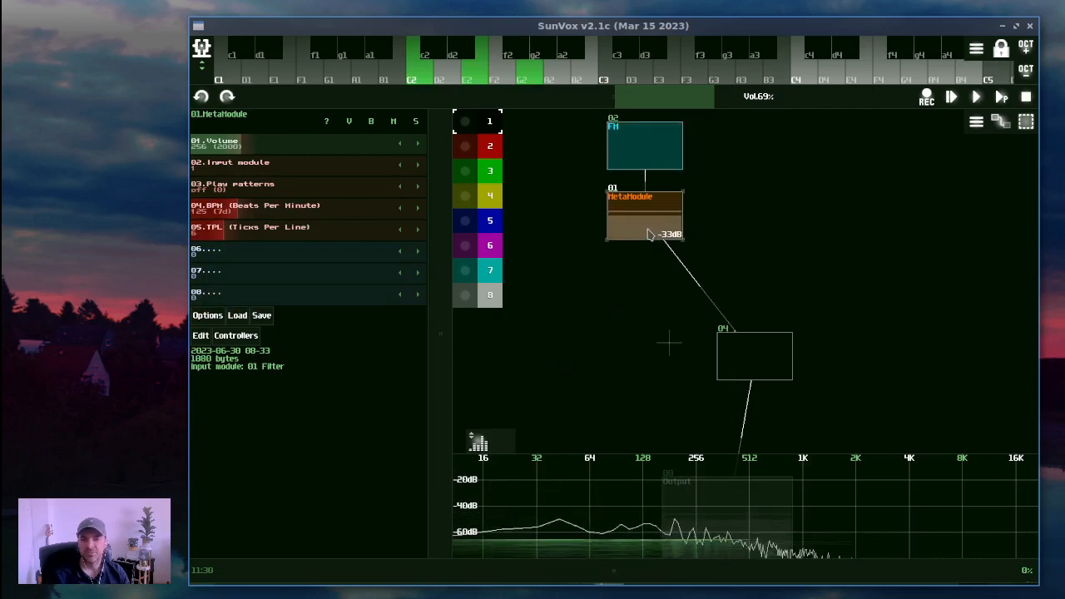
left_click(674, 146)
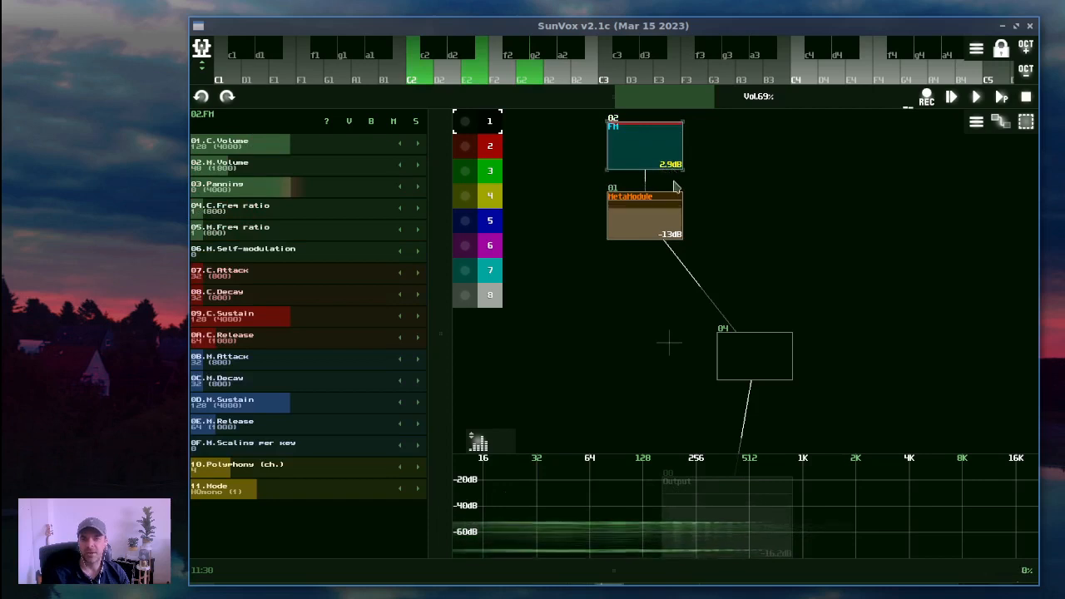
left_click(668, 217)
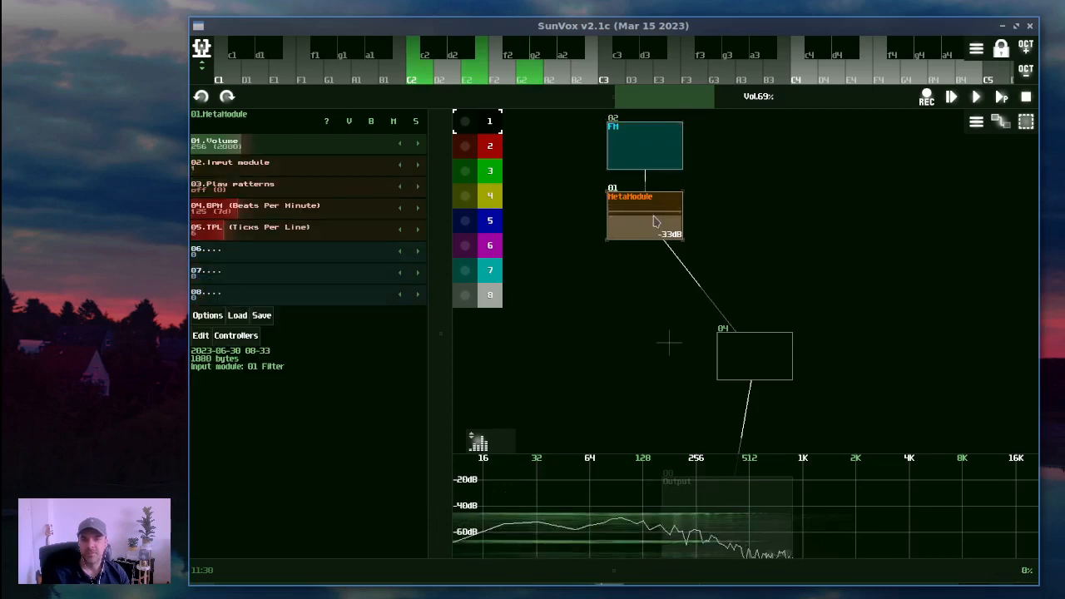
left_click_drag(655, 221, 655, 232)
left_click(660, 174)
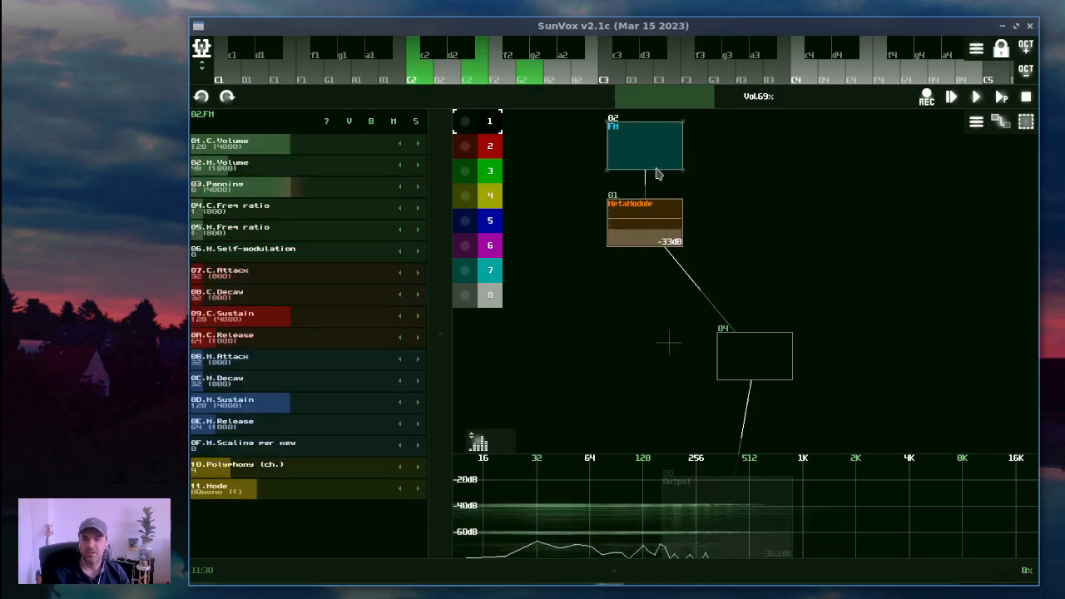
left_click(652, 216)
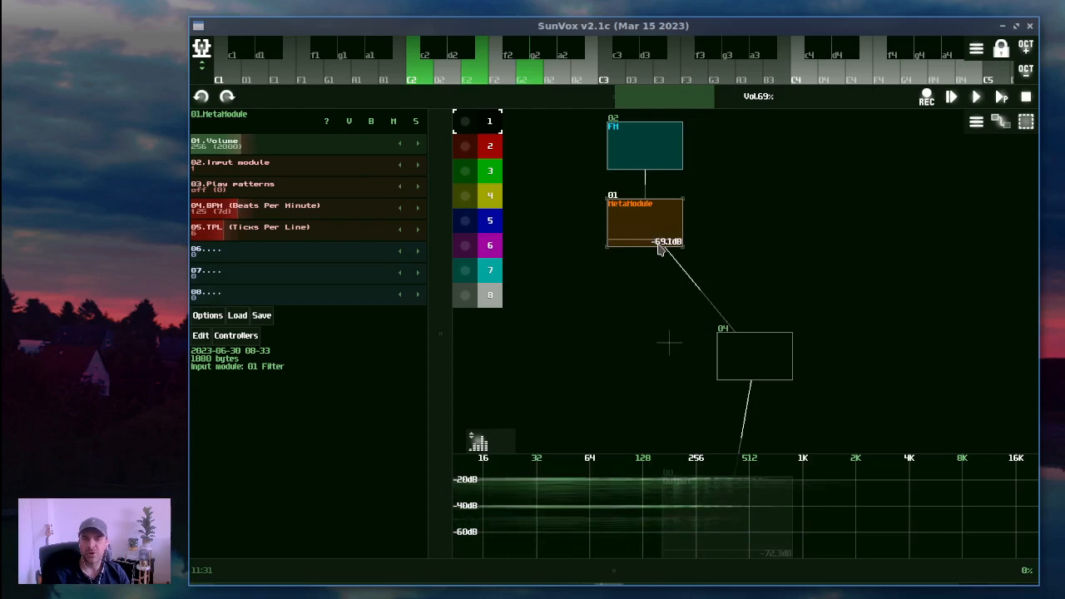
Bypass the MetaModule, play notes through FM and select the blank Amplifier 04 to check its display
left_click(372, 124)
left_click(651, 151)
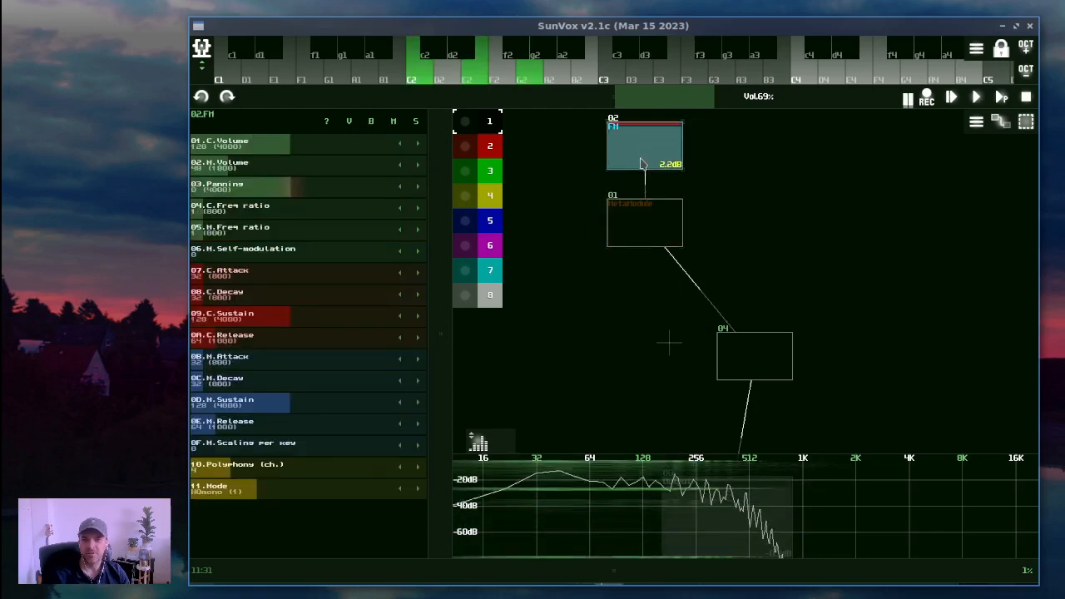
left_click(782, 372)
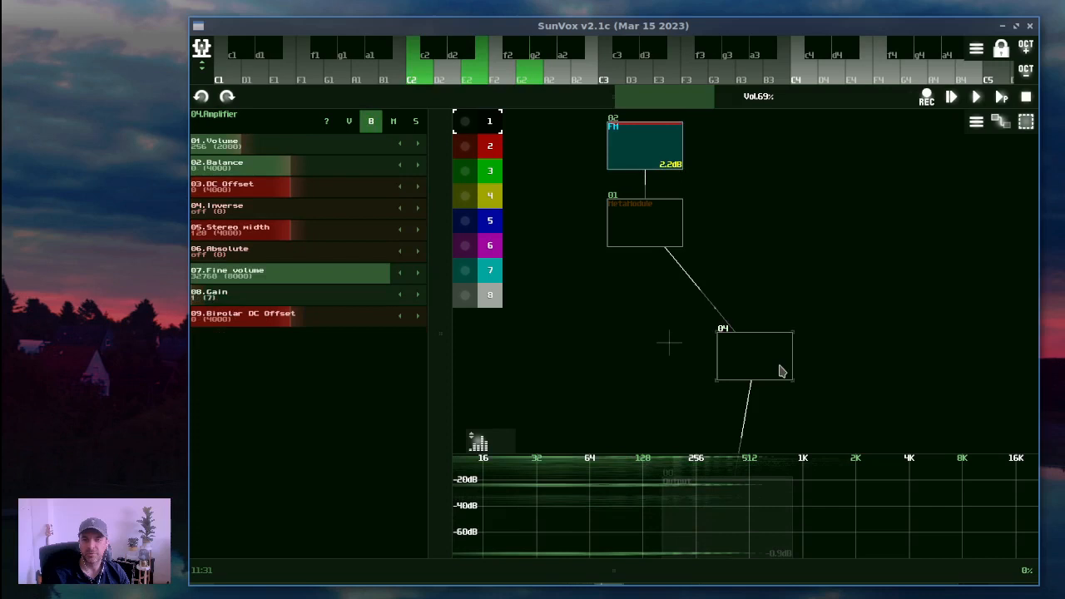
Add a second Amplifier to the right of FM and connect FM's output to it
double_click(701, 215)
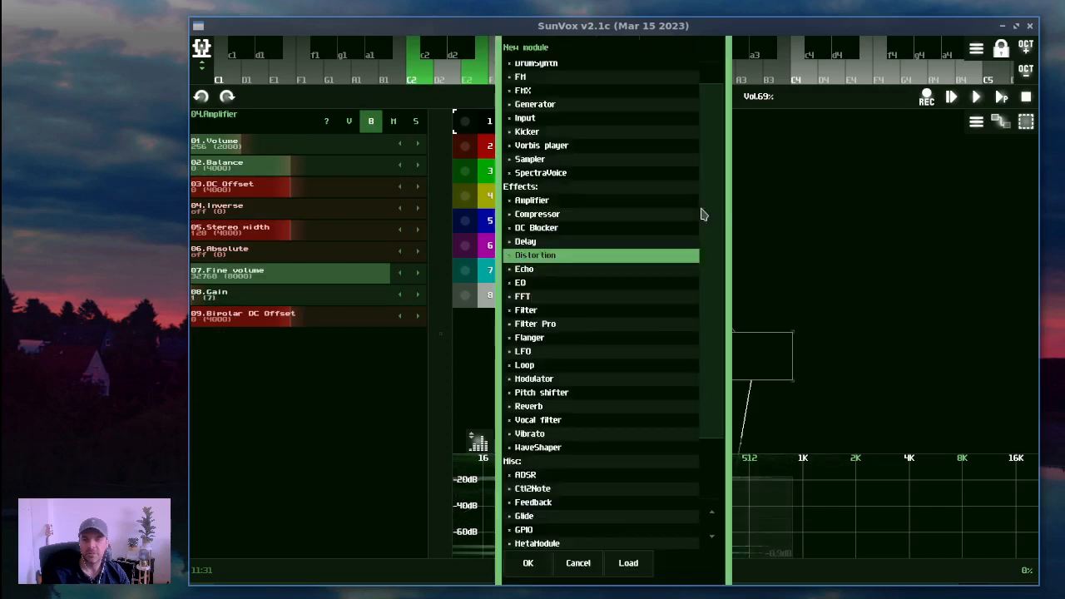
left_click(538, 202)
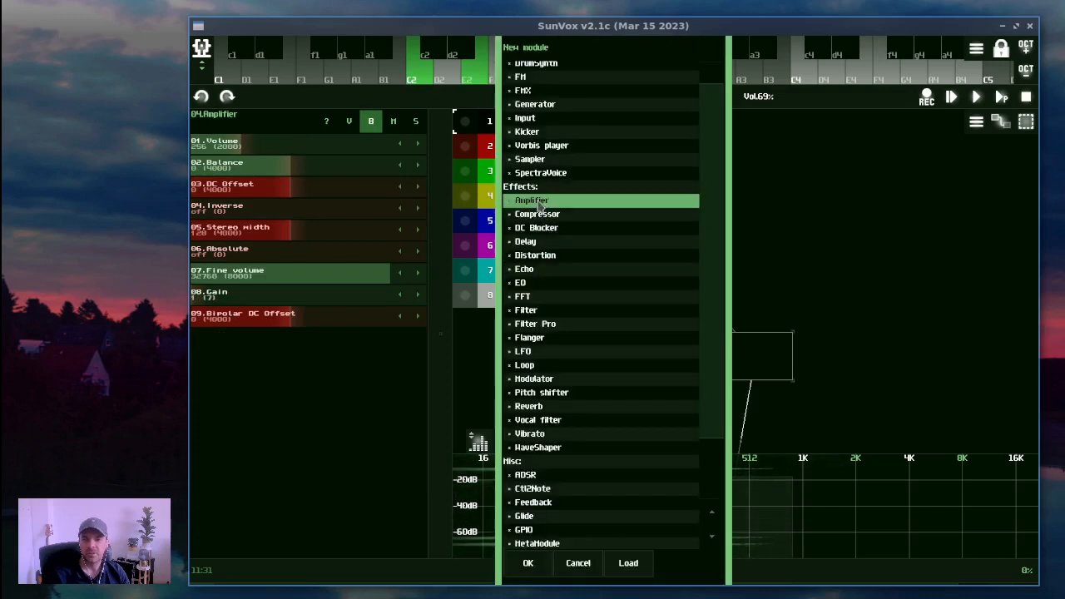
left_click(539, 564)
left_click(632, 247)
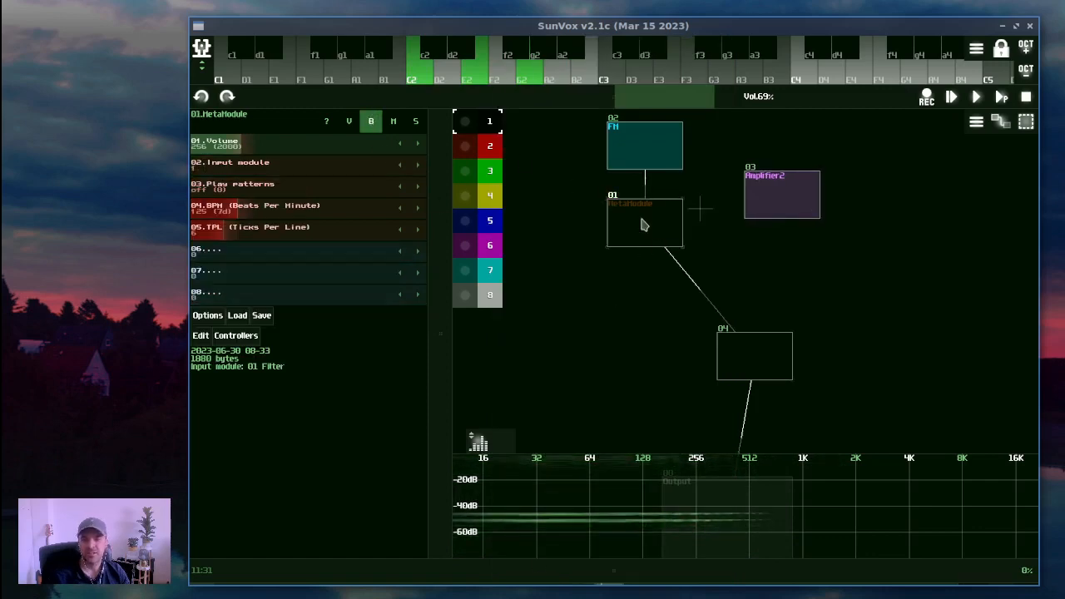
left_click_drag(813, 203, 840, 195)
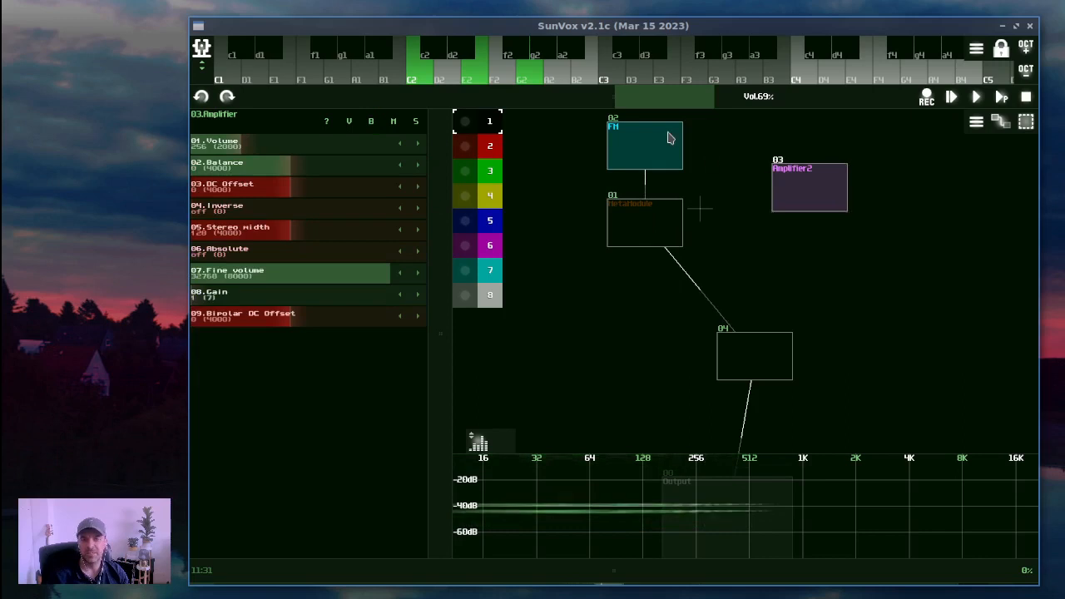
mouse_move(668, 134)
left_mouse_down()
mouse_move(810, 198)
mouse_move(868, 171)
left_mouse_up()
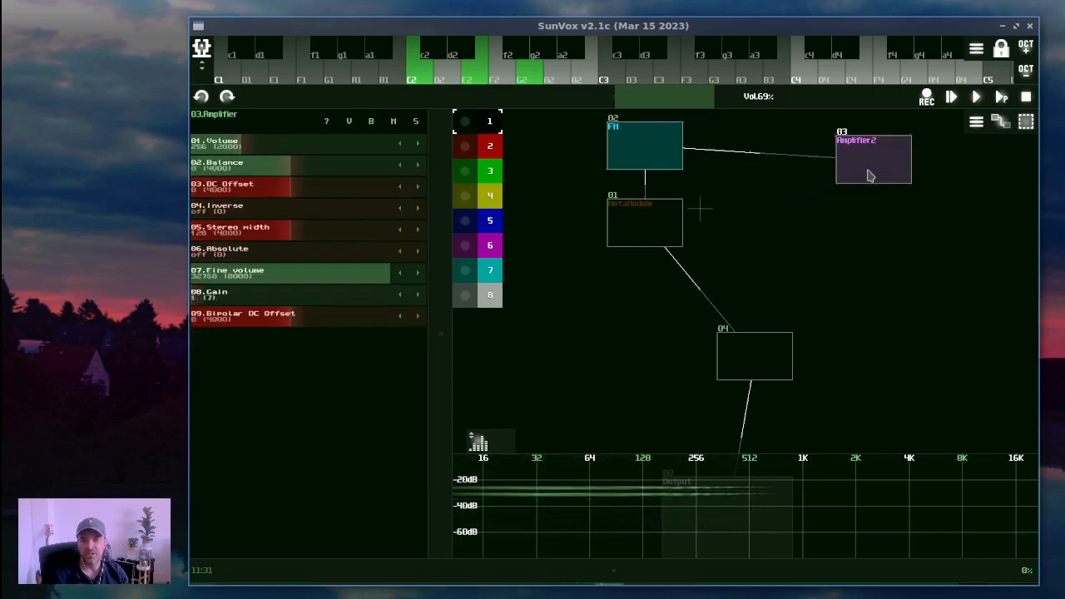
Rename the new Amplifier to "analyzer" and move it slightly down
double_click(868, 170)
left_click(668, 228)
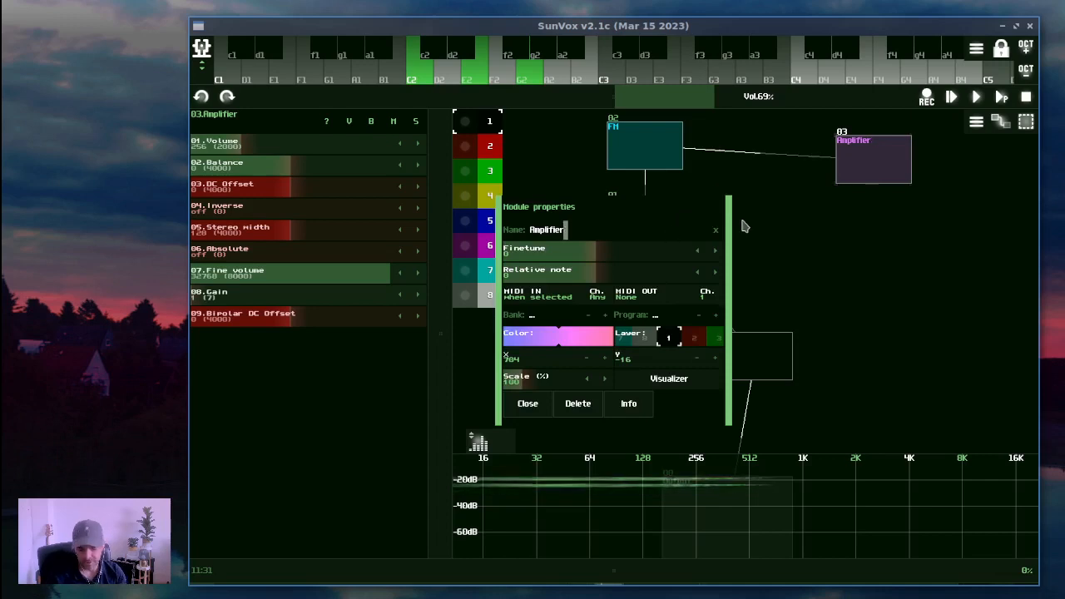
key("BackSpace")
key("BackSpace")
key("BackSpace")
key("BackSpace")
key("BackSpace")
key("BackSpace")
key("BackSpace")
key("BackSpace")
key("BackSpace")
key("BackSpace")
type("analyzer")
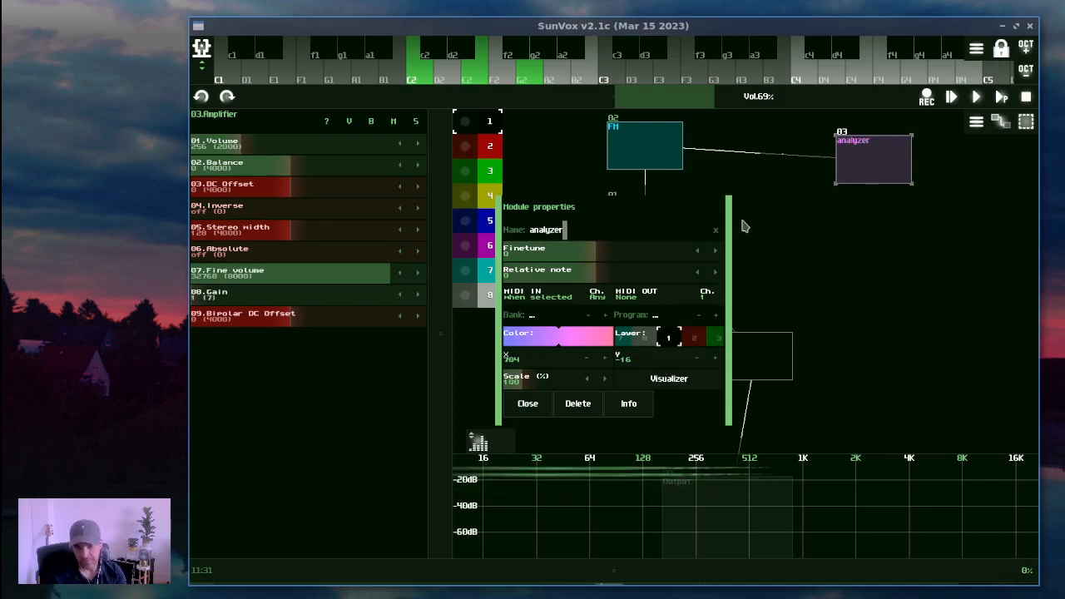
key("Return")
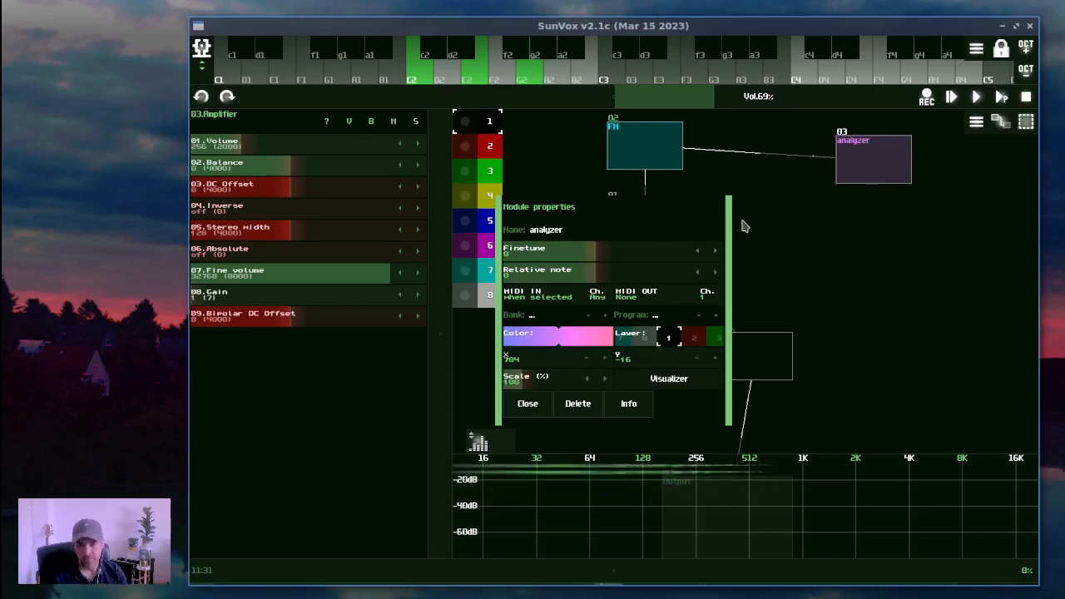
left_click(529, 404)
left_click_drag(882, 173, 874, 180)
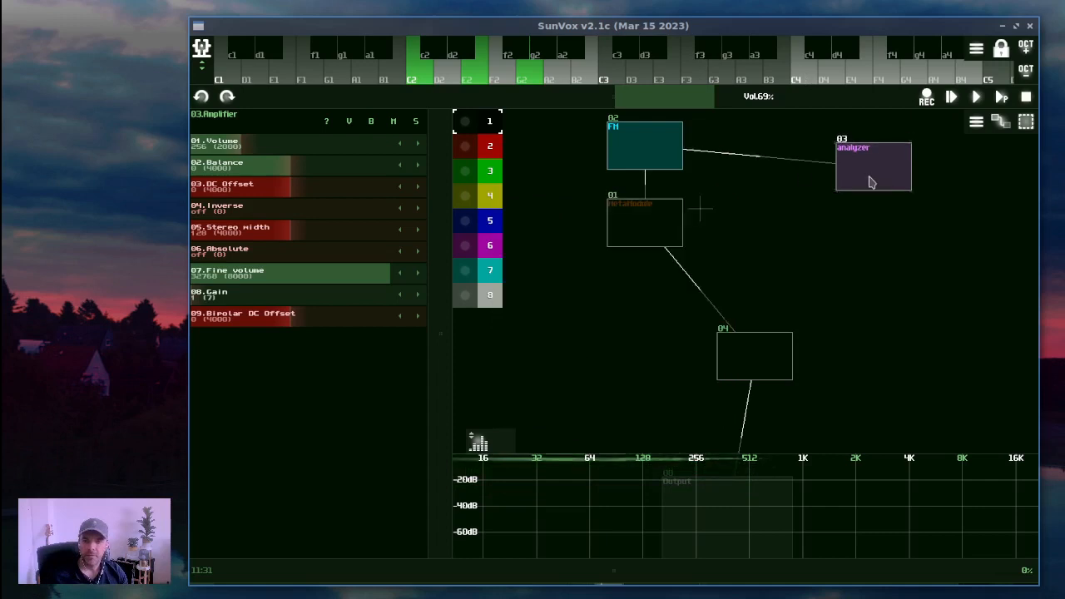
Paste a copy of the analyzer, place it below the first one and connect the MetaModule's output to it
key("ctrl+v")
left_click_drag(707, 202, 870, 259)
left_click_drag(633, 225, 860, 276)
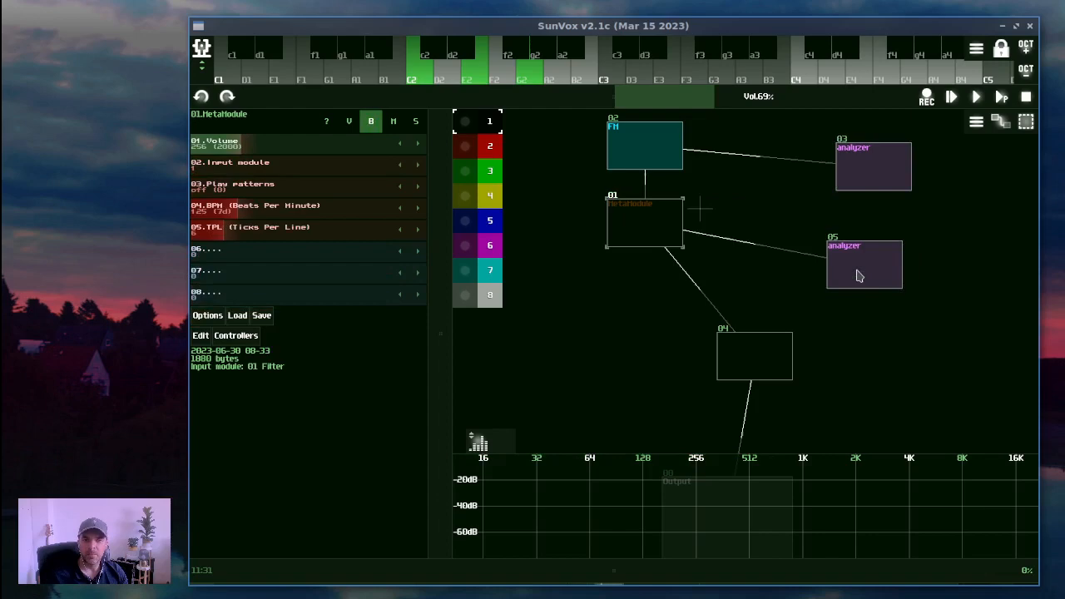
Play notes through FM and compare the levels on both analyzers while the MetaModule is bypassed
left_click(651, 167)
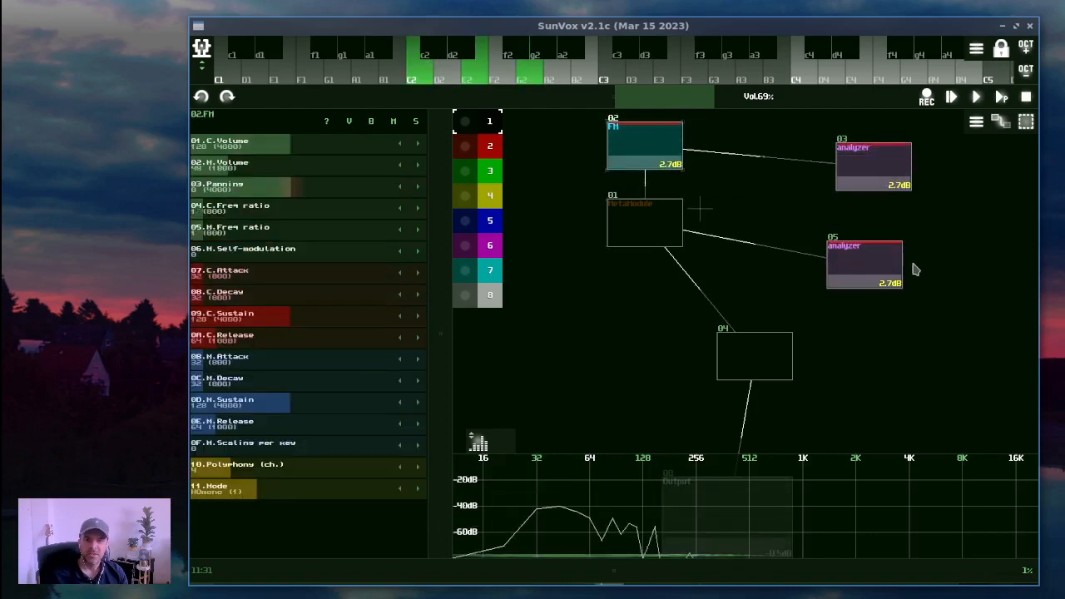
left_click(671, 211)
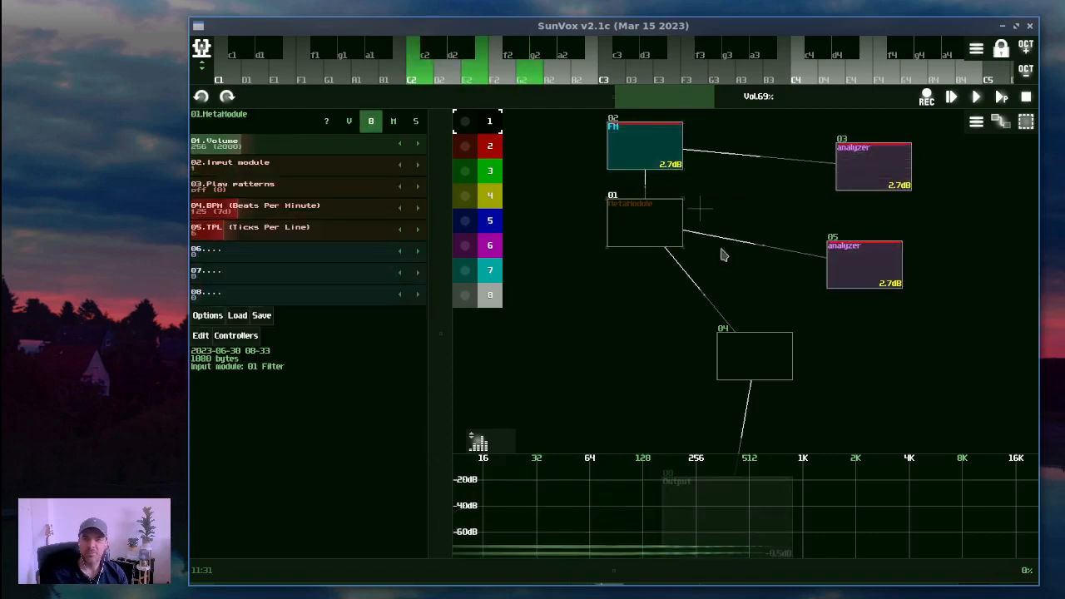
left_click(850, 268)
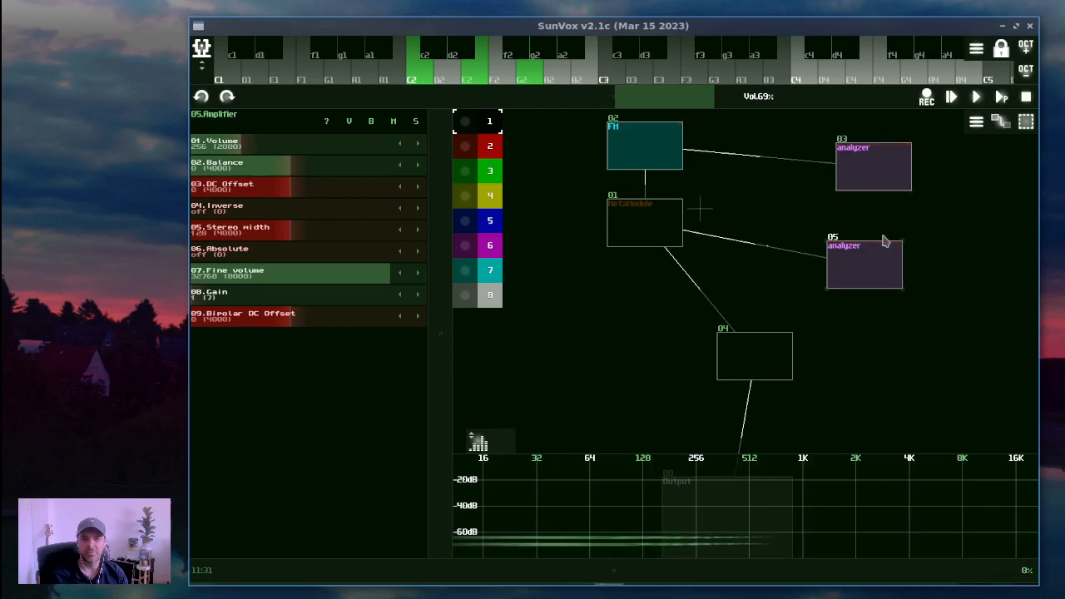
Turn off the MetaModule's bypass and play FM to compare the levels on the two analyzers
left_click(651, 168)
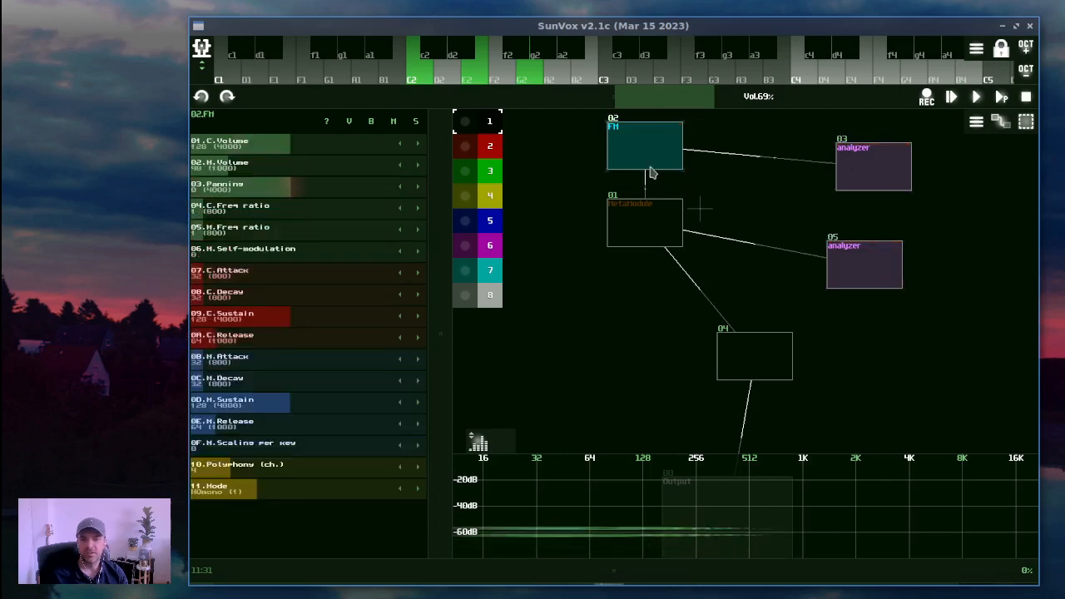
left_click(628, 246)
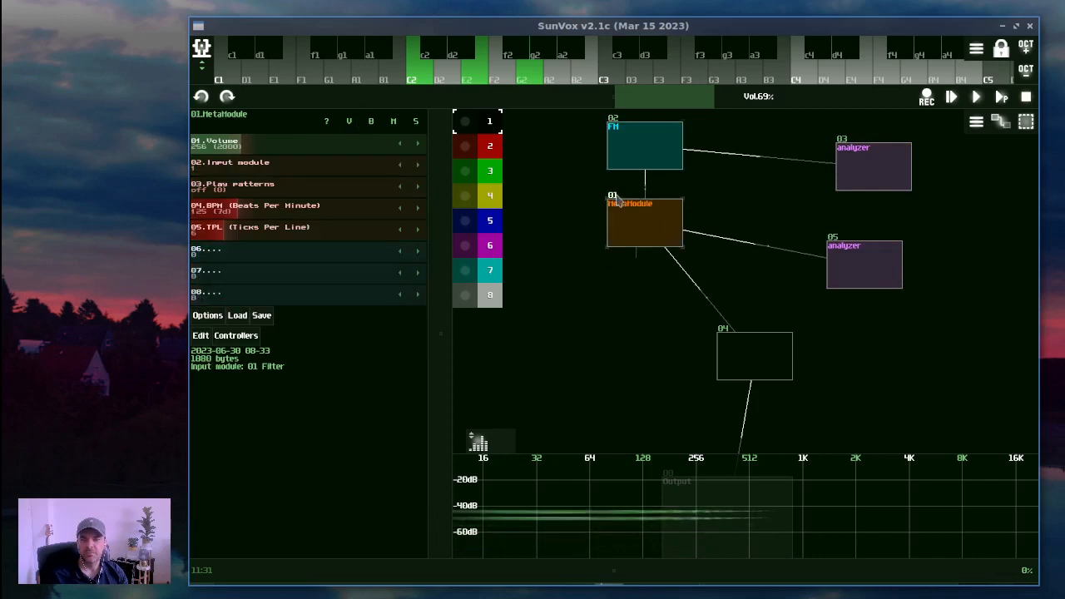
left_click(641, 172)
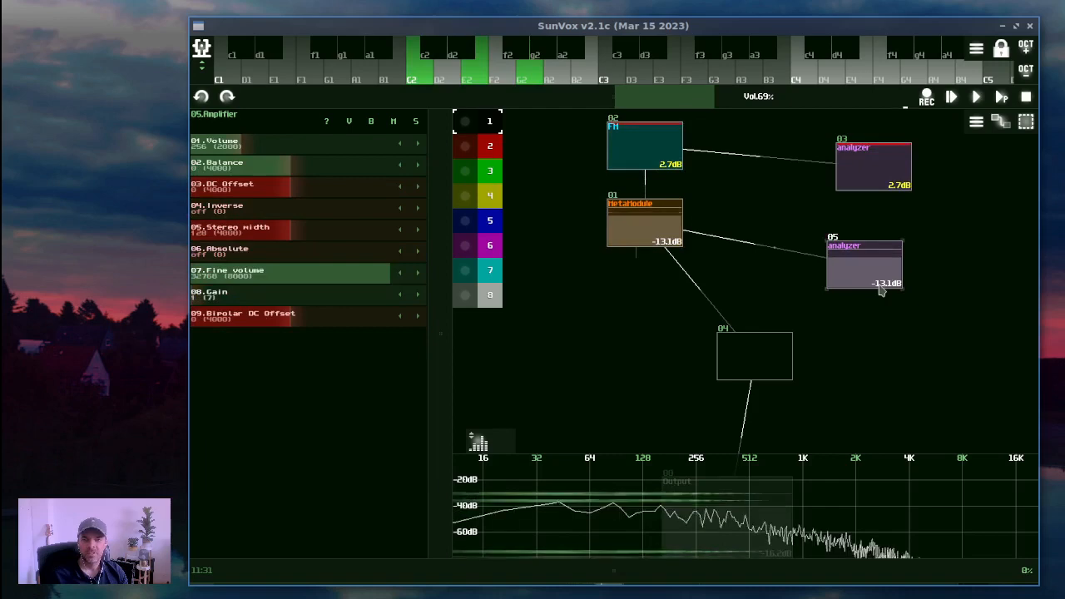
Set the MetaModule's Volume to 535 and play FM to check the processed level
left_click(634, 243)
left_click_drag(369, 154, 420, 167)
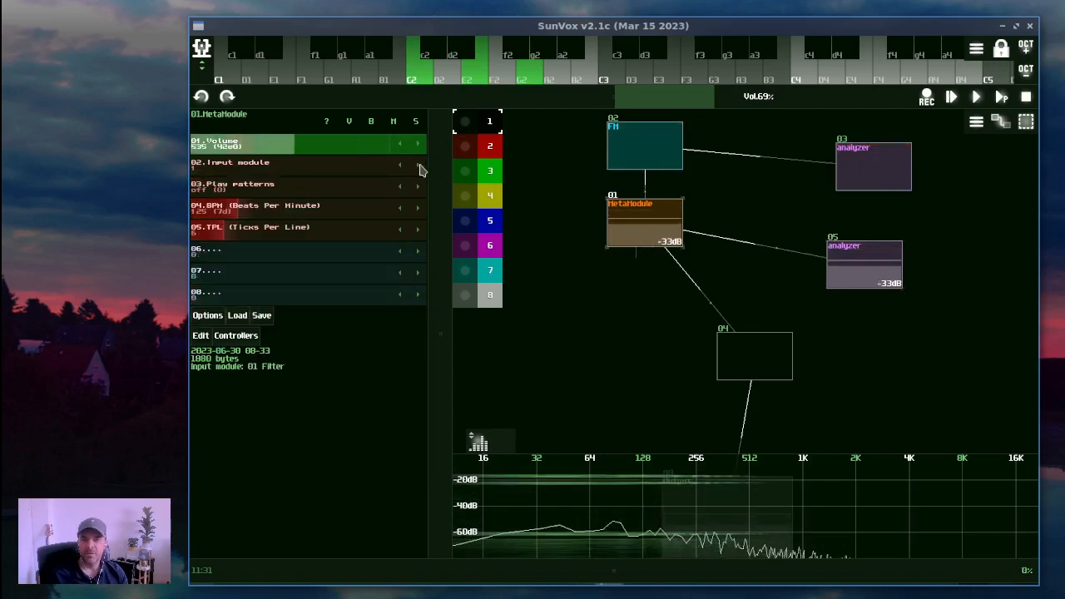
left_click(630, 165)
Set the Volume of the lower analyzer, fed by the MetaModule, to 569 and play FM again
left_click(884, 281)
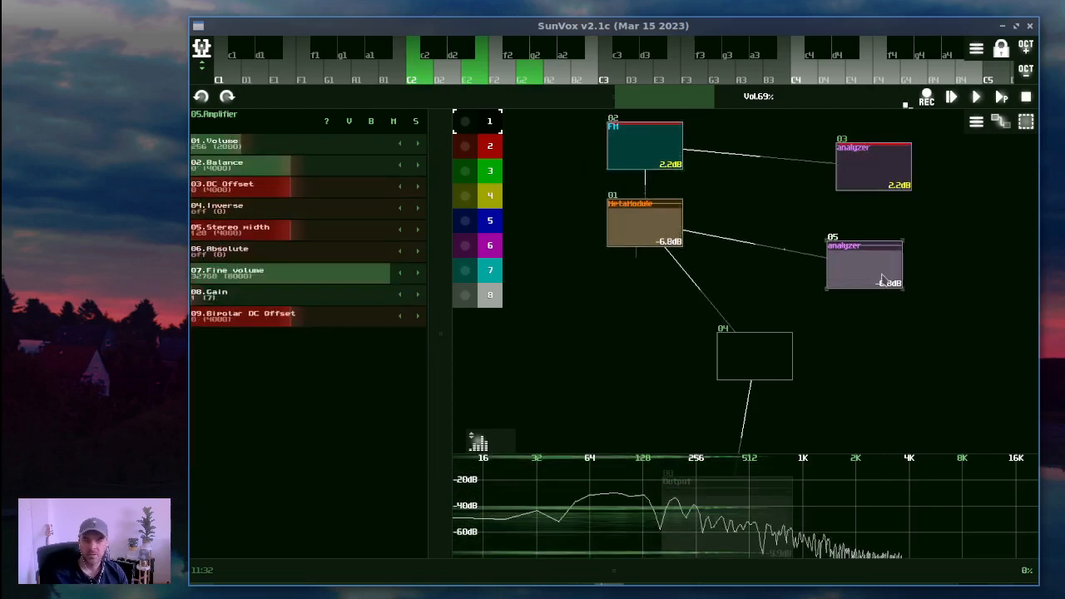
left_click(339, 146)
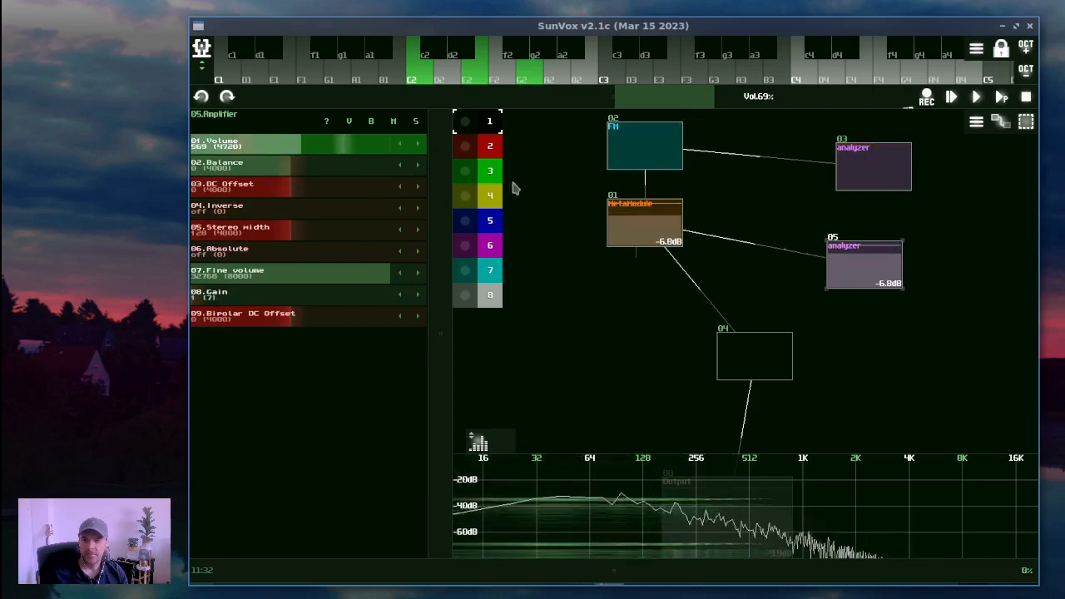
left_click(668, 162)
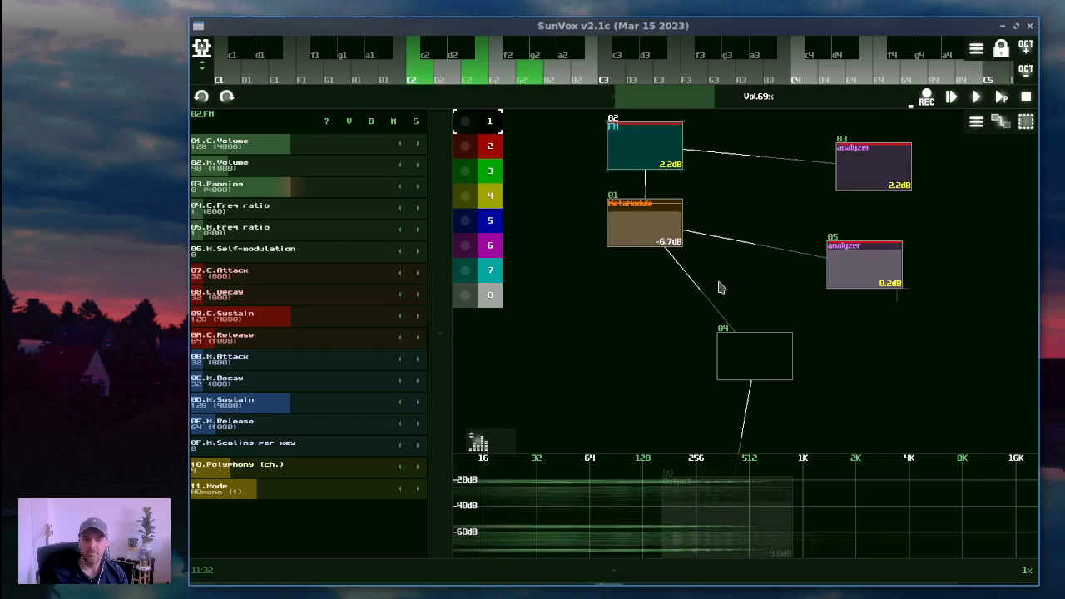
Try MetaModule Volume values of 430 and 322, playing FM after each to check the levels
left_click(660, 242)
left_click(292, 148)
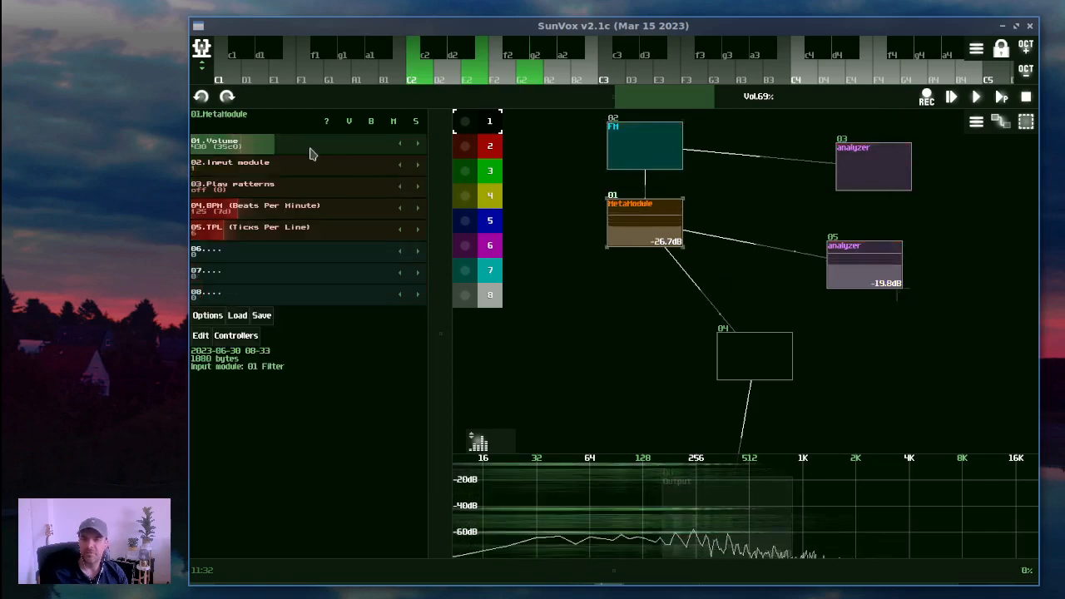
left_click(632, 162)
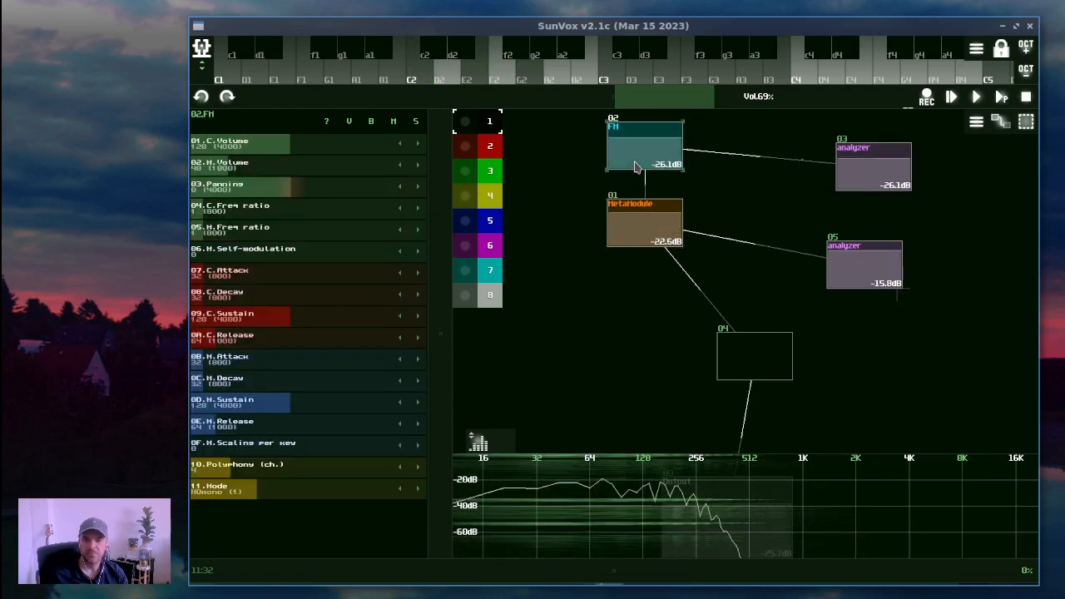
left_click(647, 204)
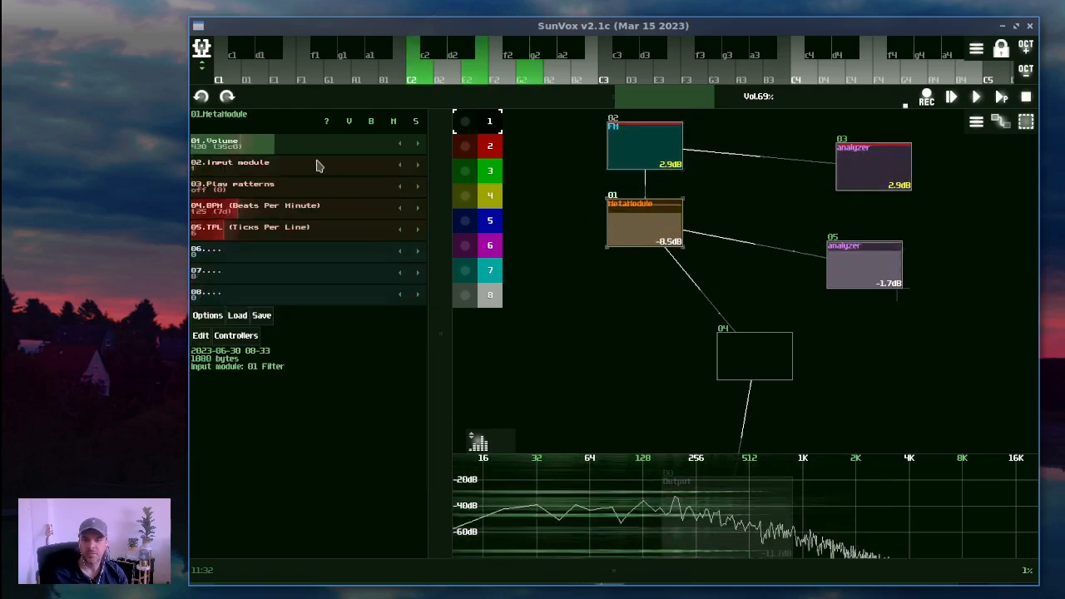
left_click_drag(318, 149, 296, 156)
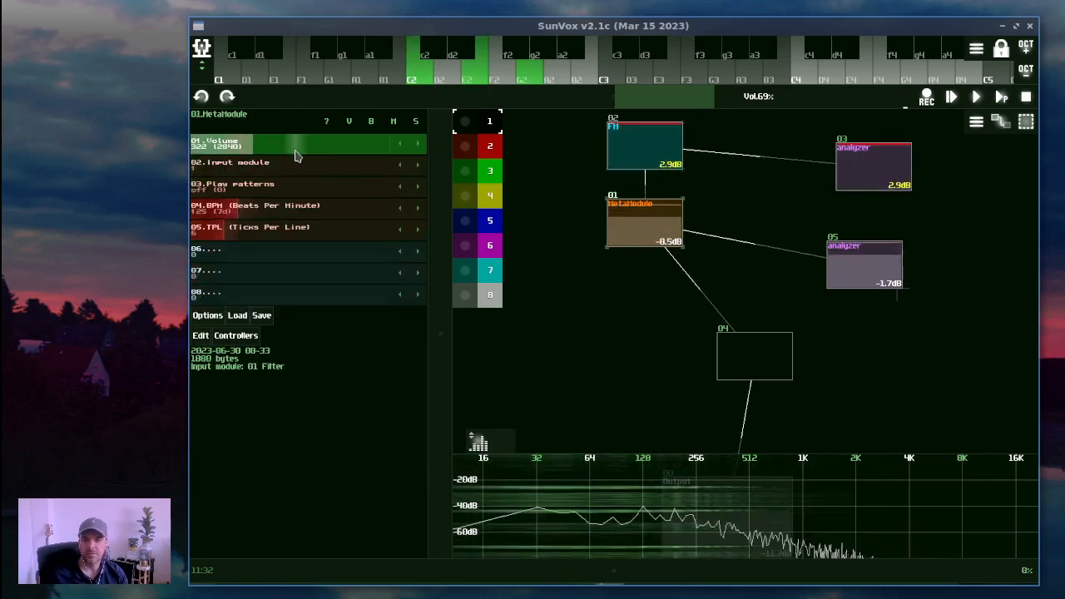
left_click(635, 145)
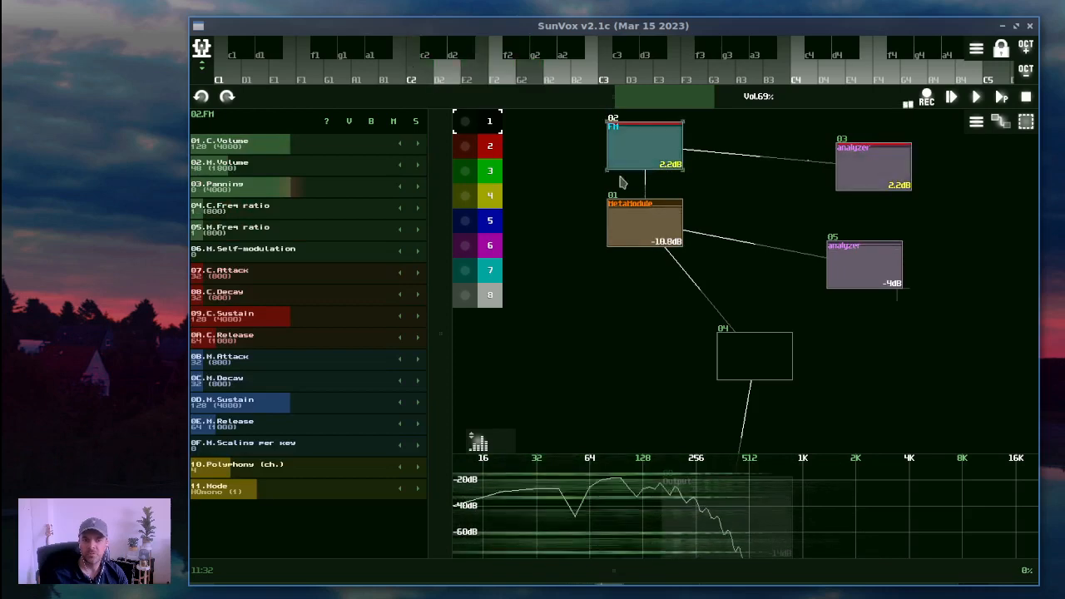
Raise the MetaModule's Volume to 382, play FM to compare the analyzers, and fine-tune the Volume to 408
left_click(628, 218)
left_click_drag(352, 157, 363, 150)
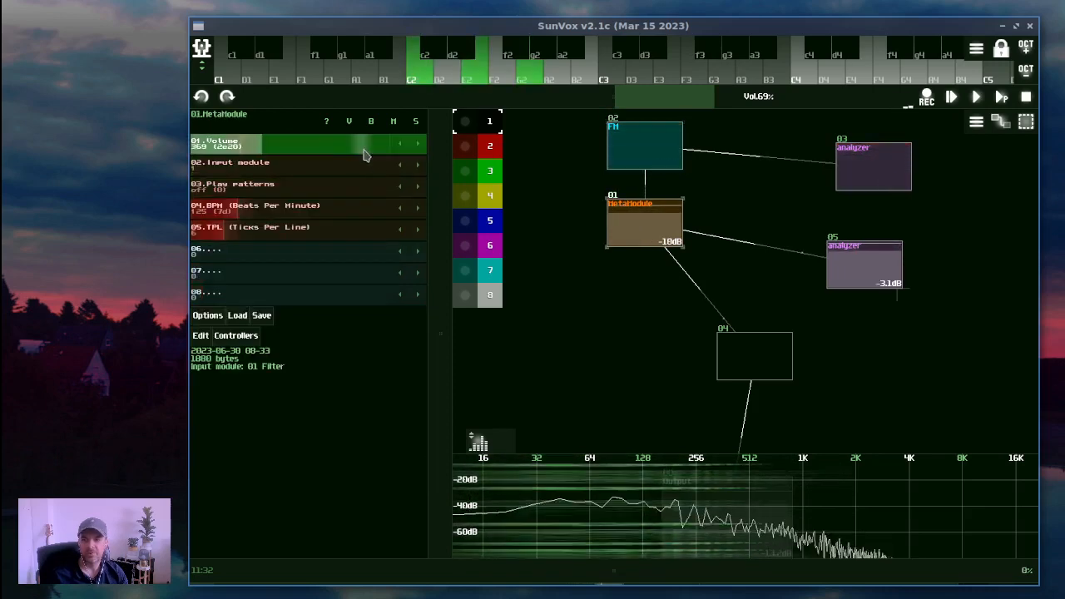
left_click(842, 276)
left_click(619, 164)
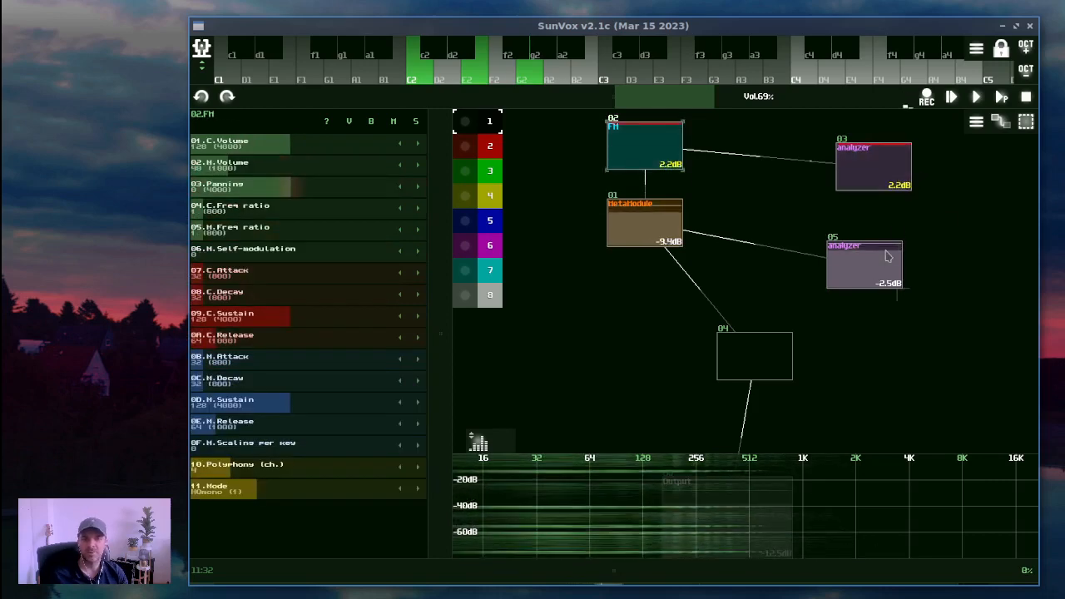
left_click(648, 217)
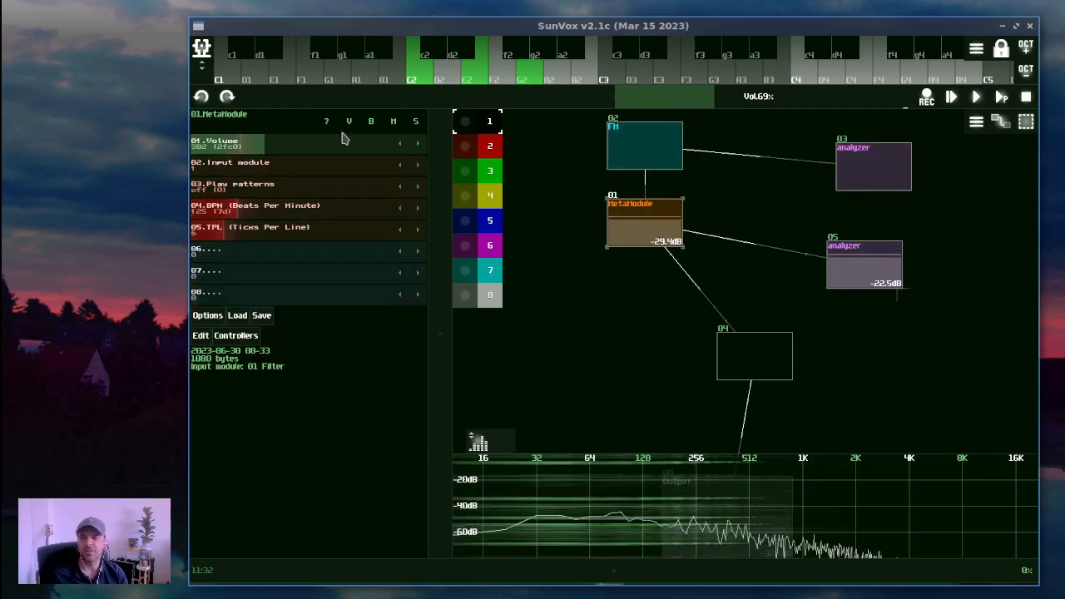
left_click_drag(342, 137, 349, 153)
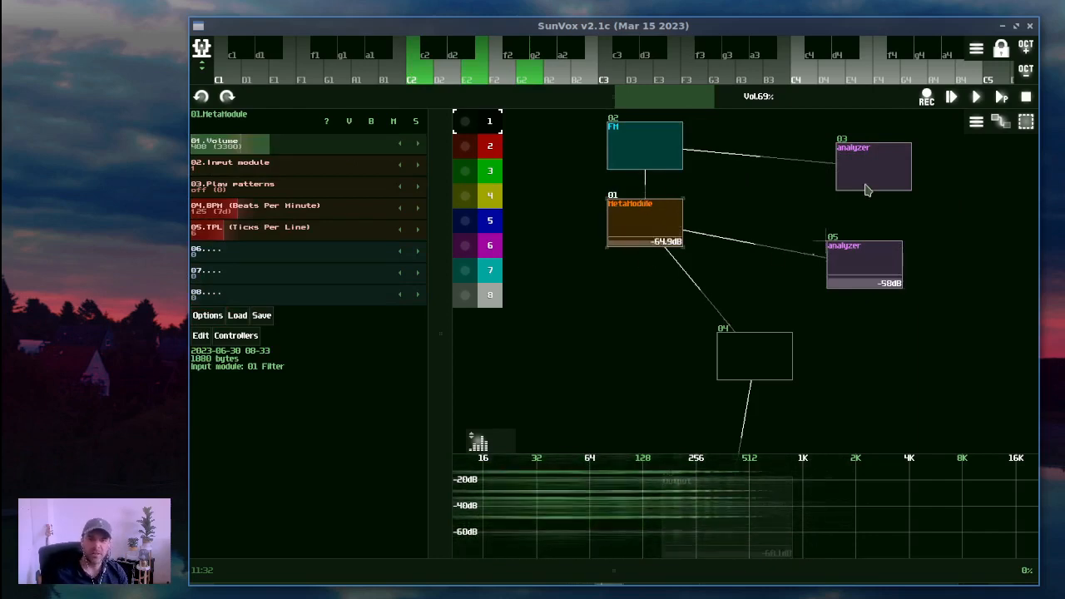
Reposition the lower analyzer a little closer beneath the upper one
left_click_drag(829, 247, 829, 269)
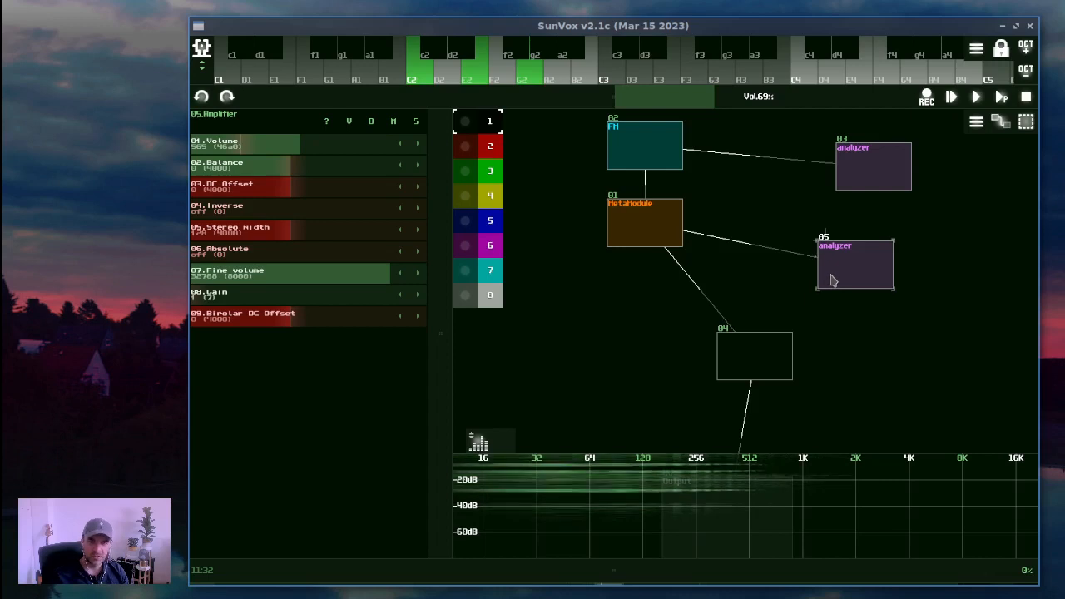
left_click_drag(830, 281, 857, 266)
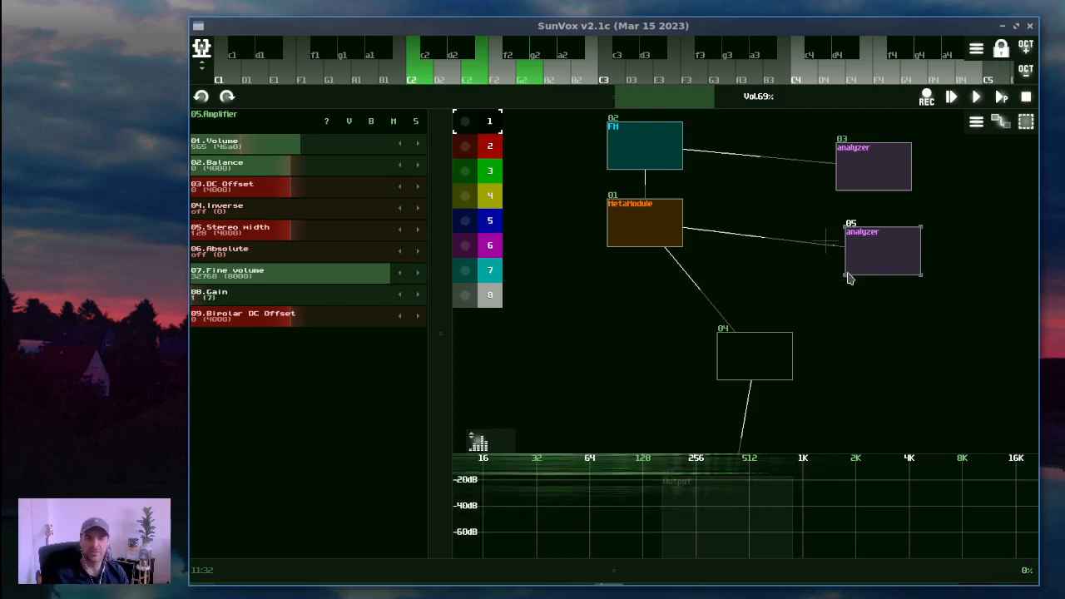
left_click_drag(869, 258, 852, 259)
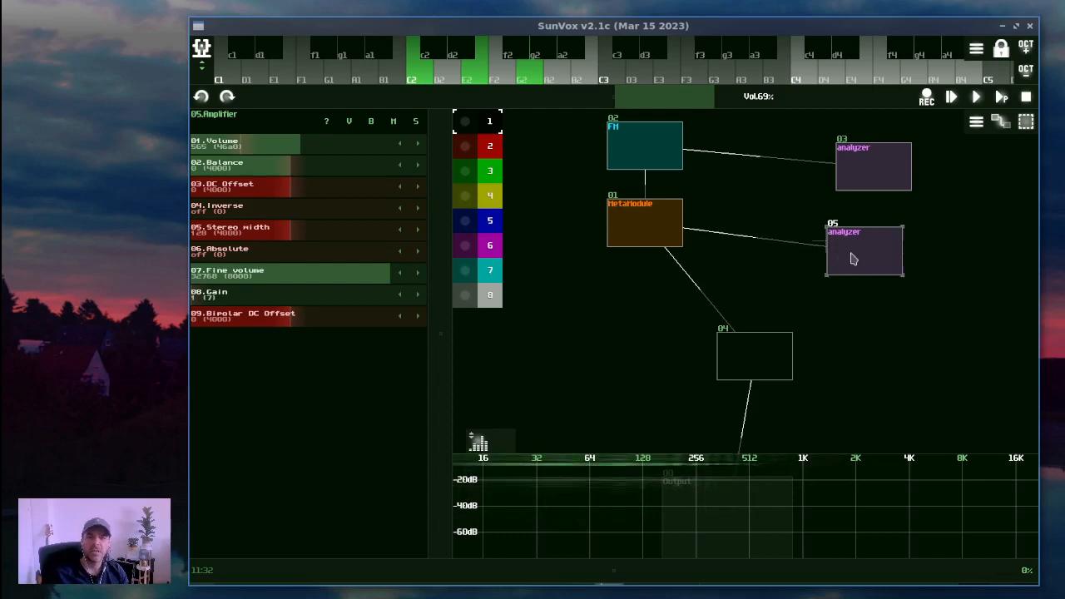
Move the MetaModule aside, unlinked from the blank Amplifier and lower analyzer, and connect FM directly to the blank Amplifier
mouse_move(653, 233)
left_mouse_down()
mouse_move(662, 247)
mouse_move(725, 217)
mouse_move(561, 253)
mouse_move(784, 385)
mouse_move(770, 364)
mouse_move(516, 256)
left_mouse_up()
left_click_drag(862, 275, 847, 256)
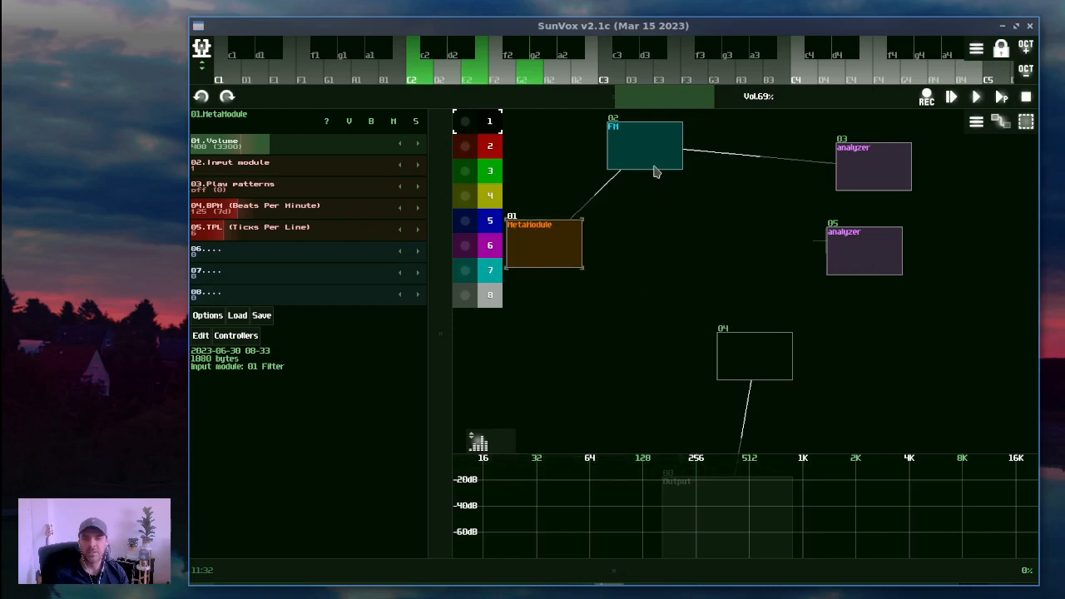
left_click_drag(655, 165, 751, 359)
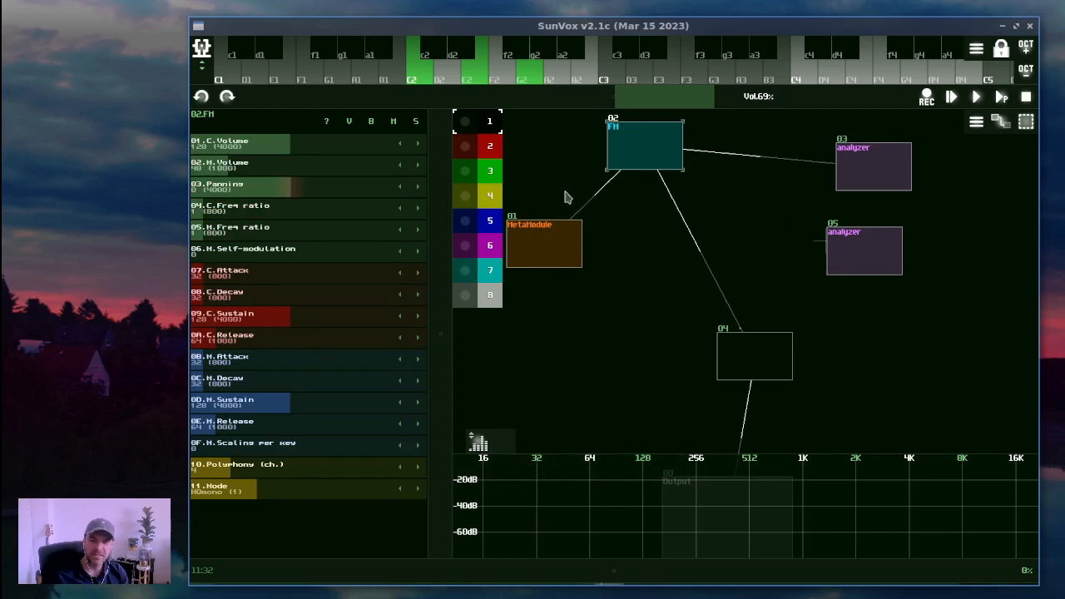
left_click_drag(539, 262, 548, 268)
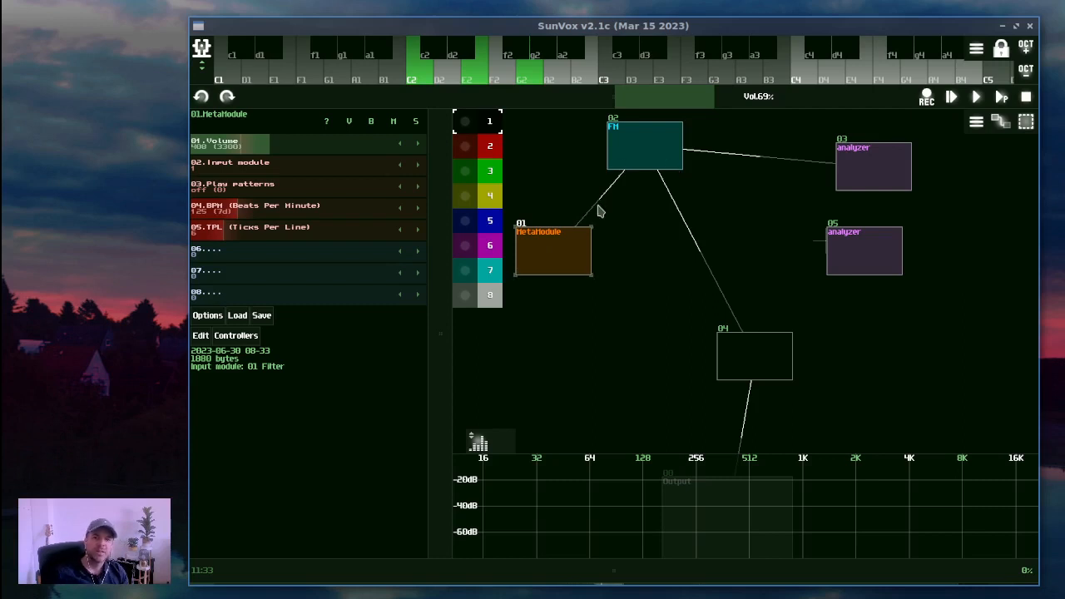
Replace FM's direct link to the blank Amplifier with one from the MetaModule, placing the MetaModule beneath FM
left_click_drag(589, 240, 620, 234)
left_click_drag(654, 176, 744, 379)
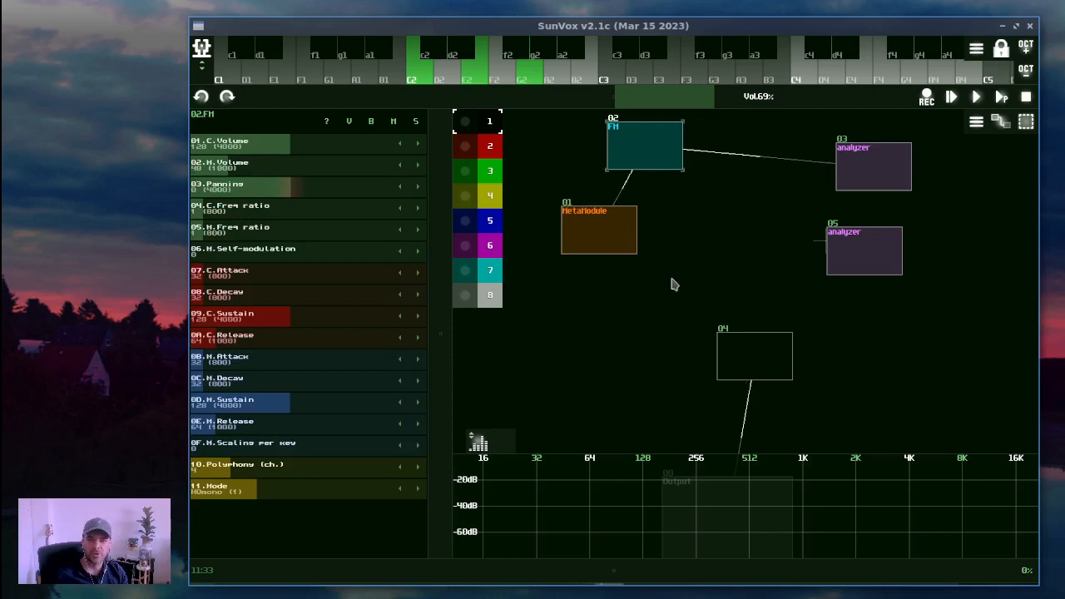
left_click_drag(616, 223, 732, 337)
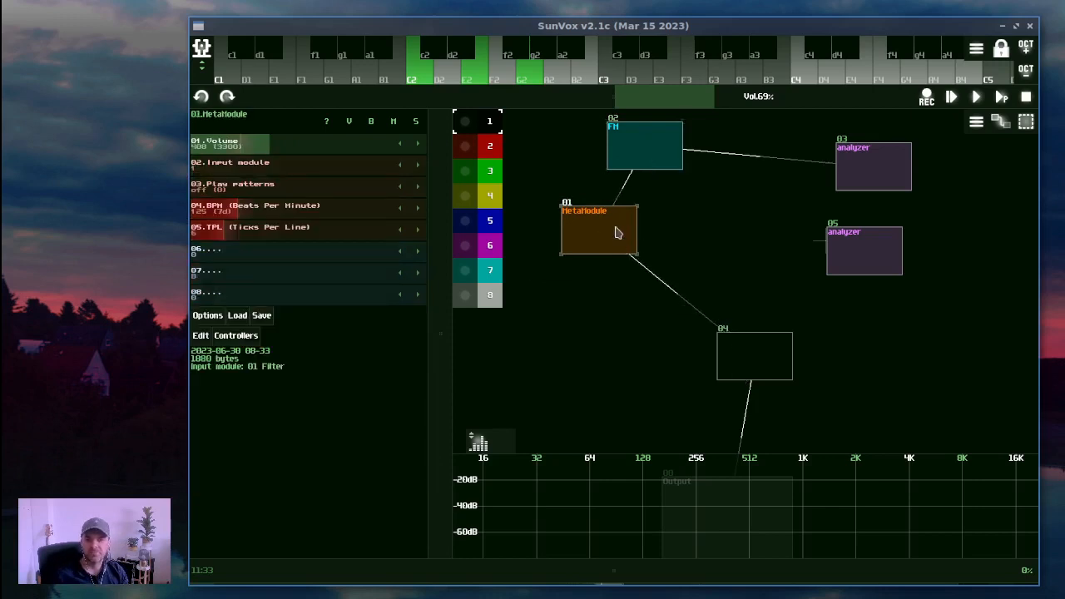
left_click_drag(617, 233, 652, 242)
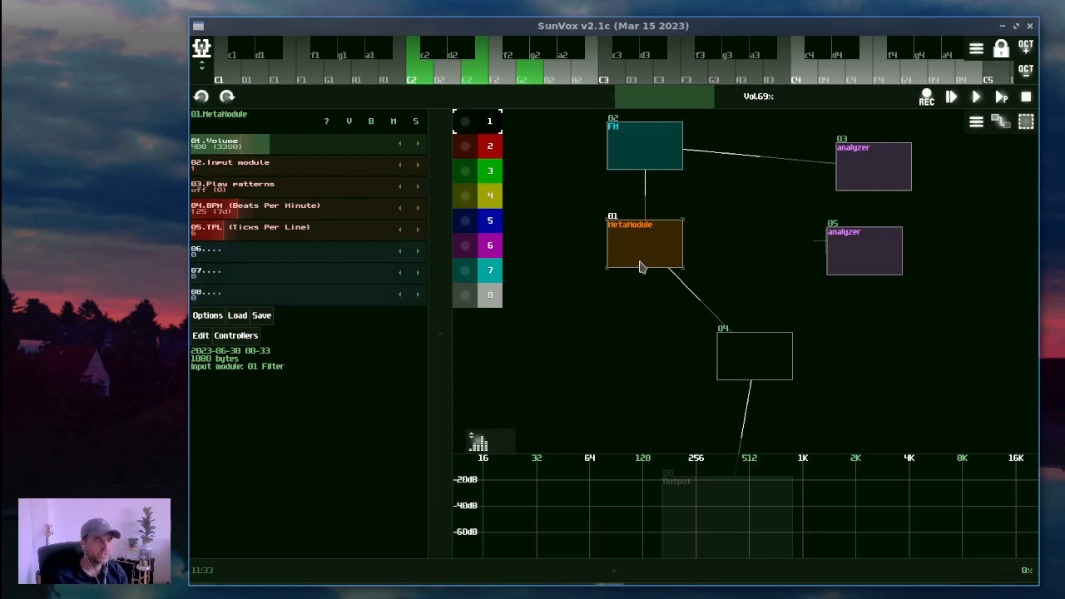
Connect the MetaModule to the lower analyzer and align that analyzer directly below the upper one
left_click(642, 160)
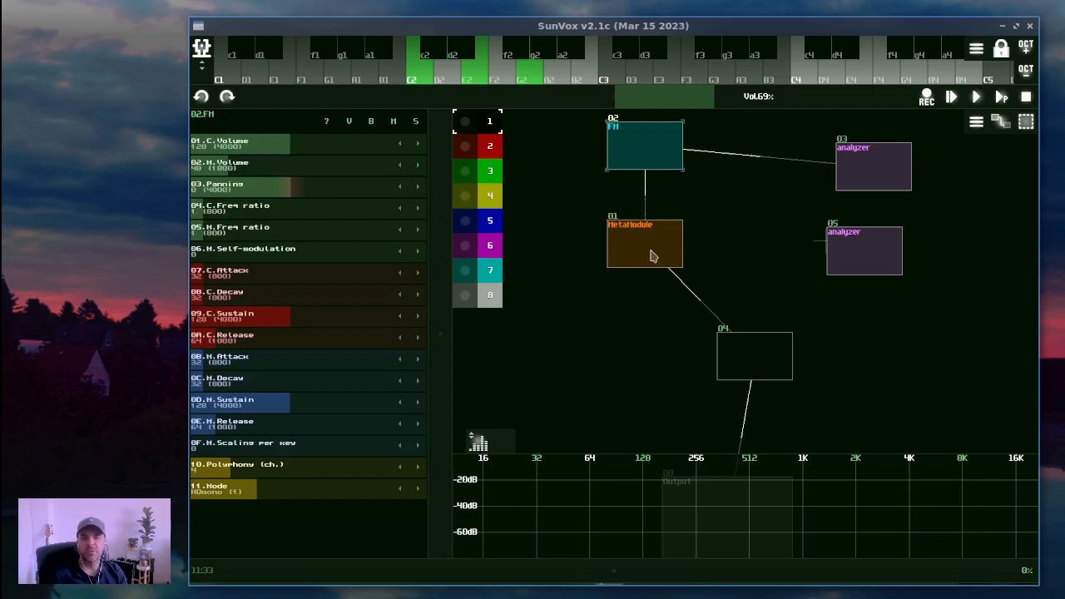
left_click_drag(653, 257, 853, 266)
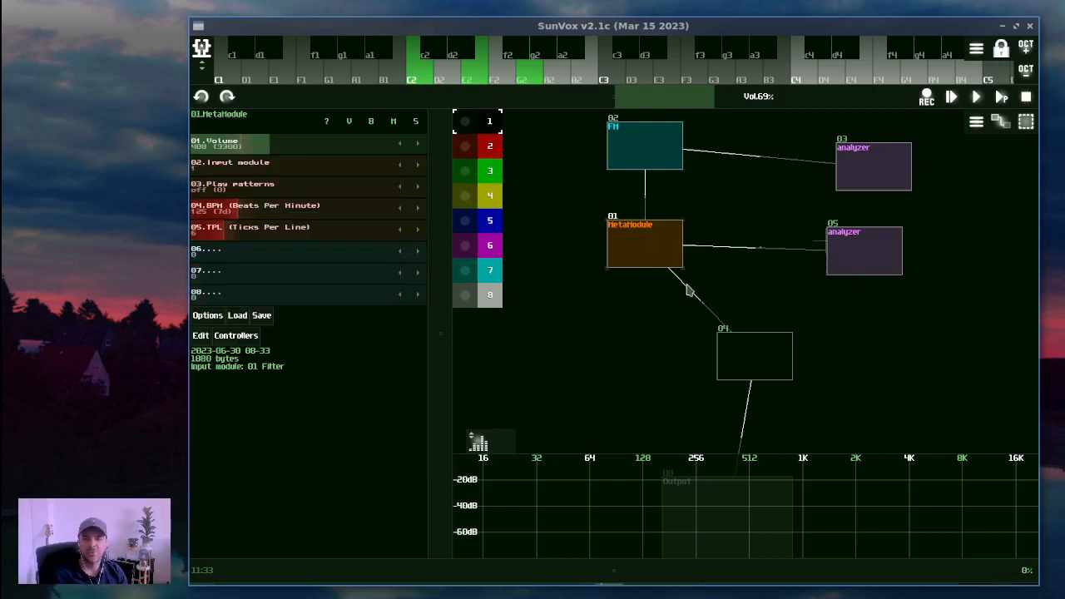
left_click_drag(674, 261, 683, 260)
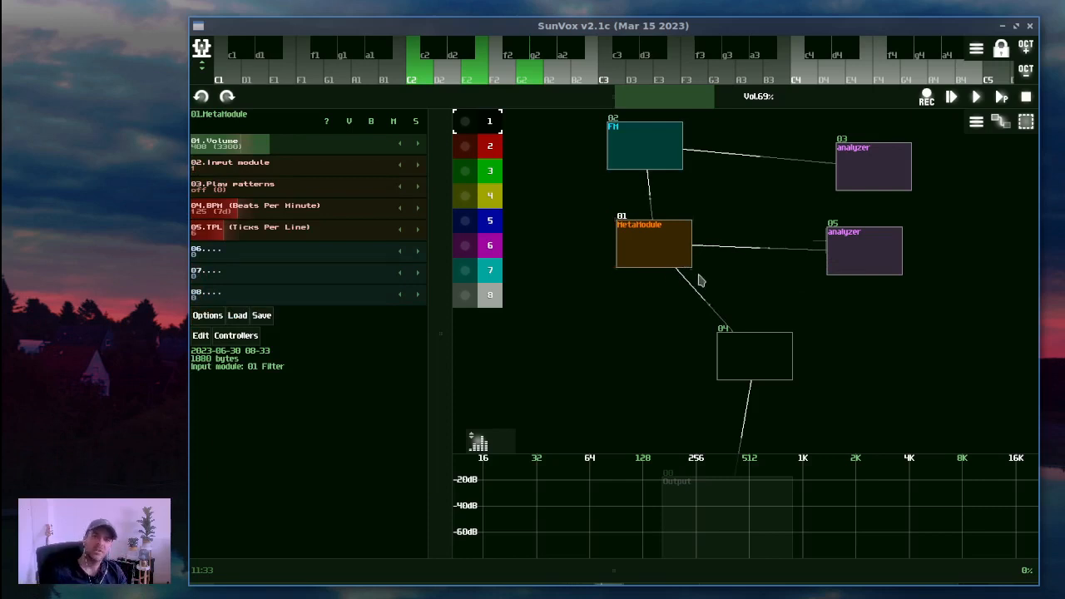
left_click_drag(865, 253, 874, 260)
Play FM and compare the unprocessed level on the upper analyzer with the processed level on the lower one
left_click(888, 169)
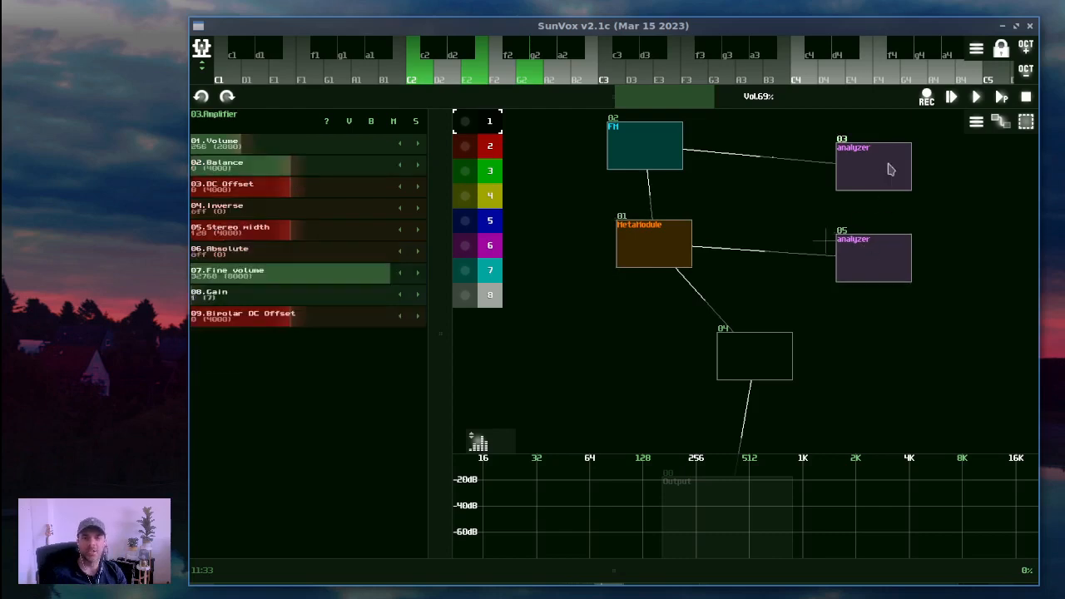
left_click(658, 167)
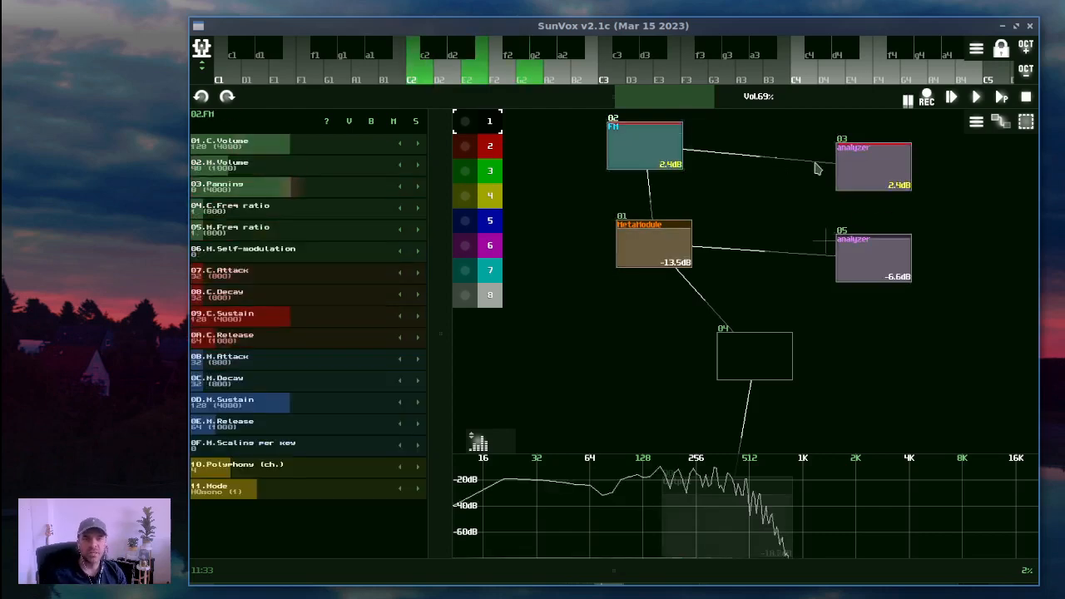
left_click(863, 182)
left_click(850, 248)
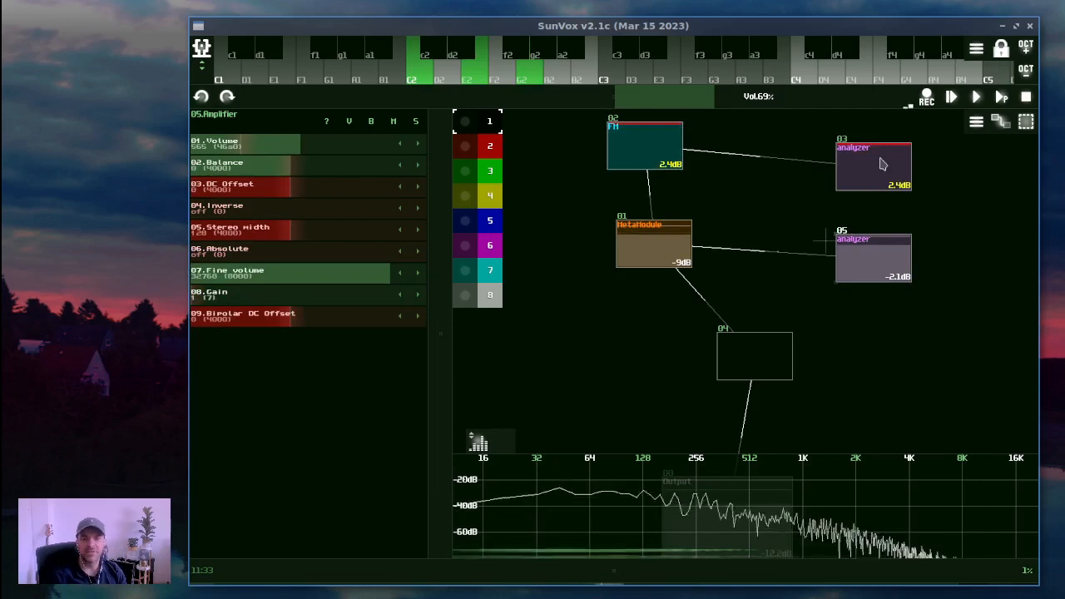
left_click(882, 165)
left_click(842, 259)
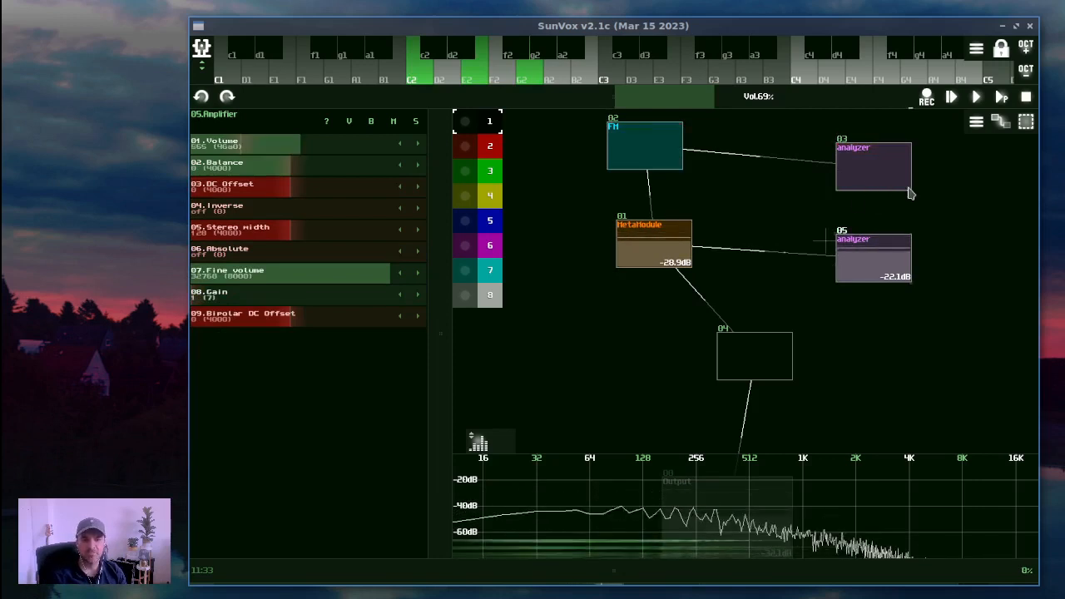
left_click(866, 263)
left_click(865, 263)
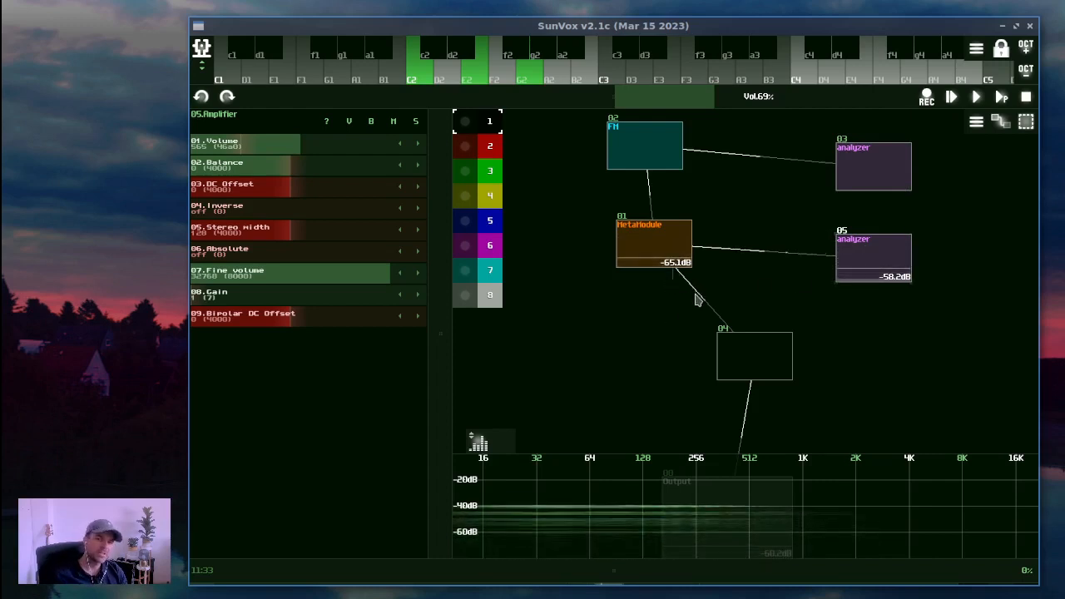
Disconnect the lower analyzer from the MetaModule and select that analyzer
left_click_drag(849, 263, 662, 257)
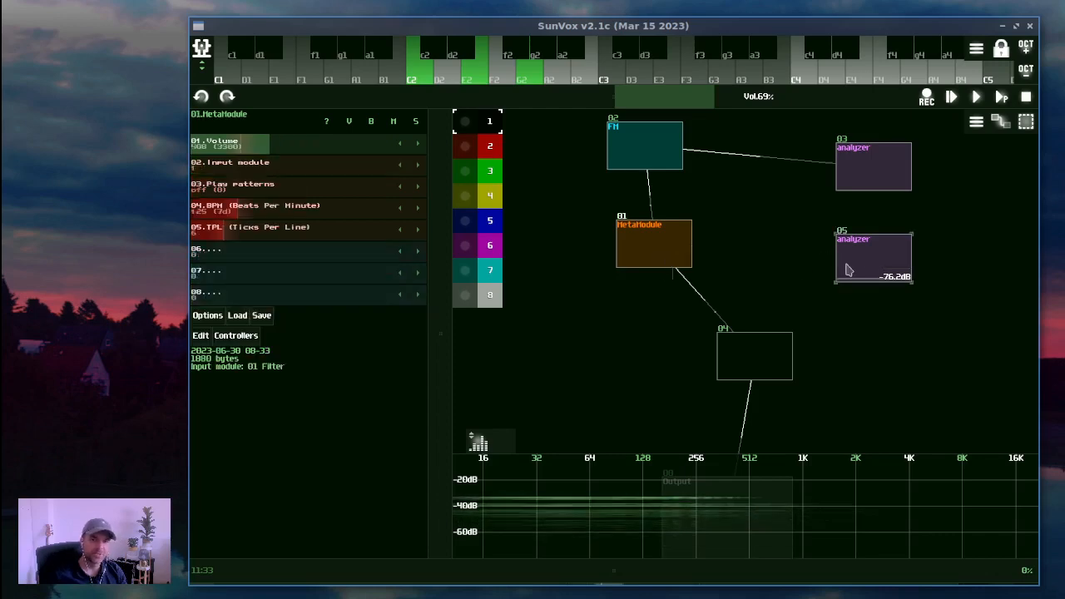
left_click(847, 266)
In the module preferences, set the default visualizer's level scale to Logarithmic (dB) and peak meter to Level + Value
left_click(202, 49)
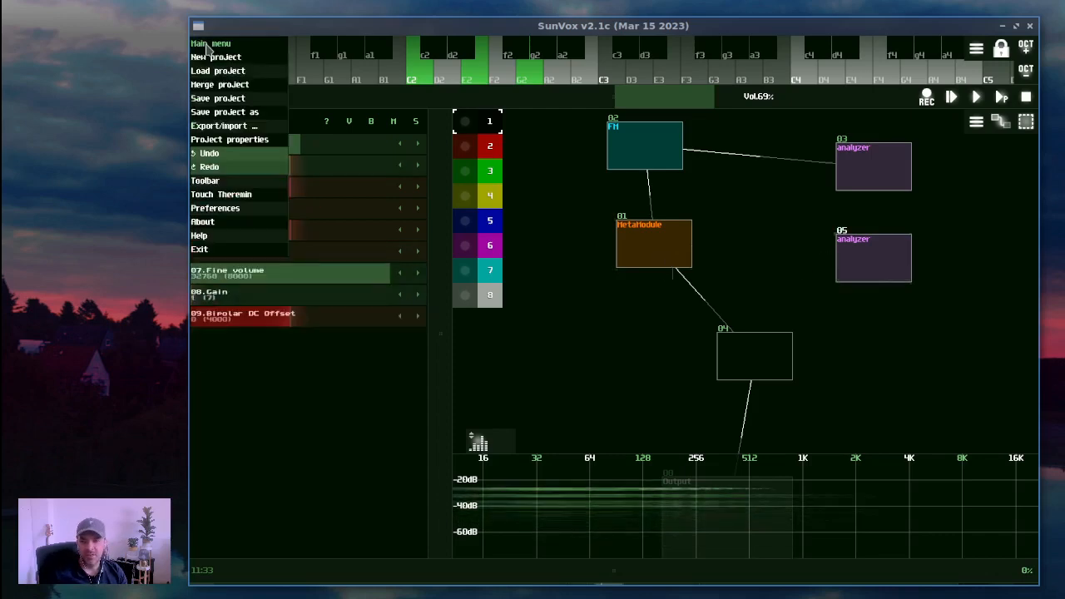
left_click(241, 214)
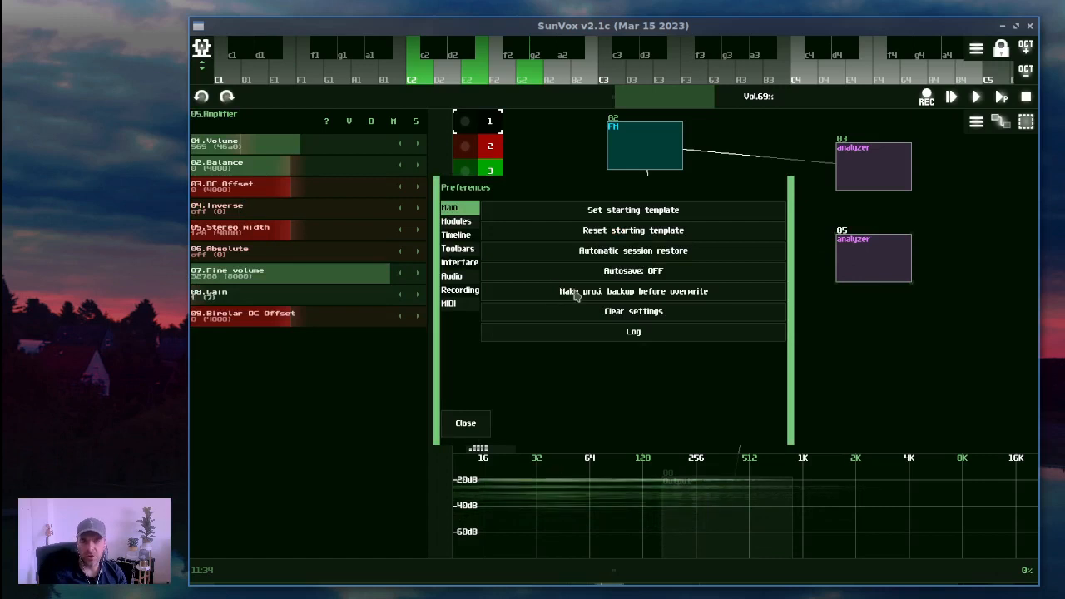
left_click(459, 223)
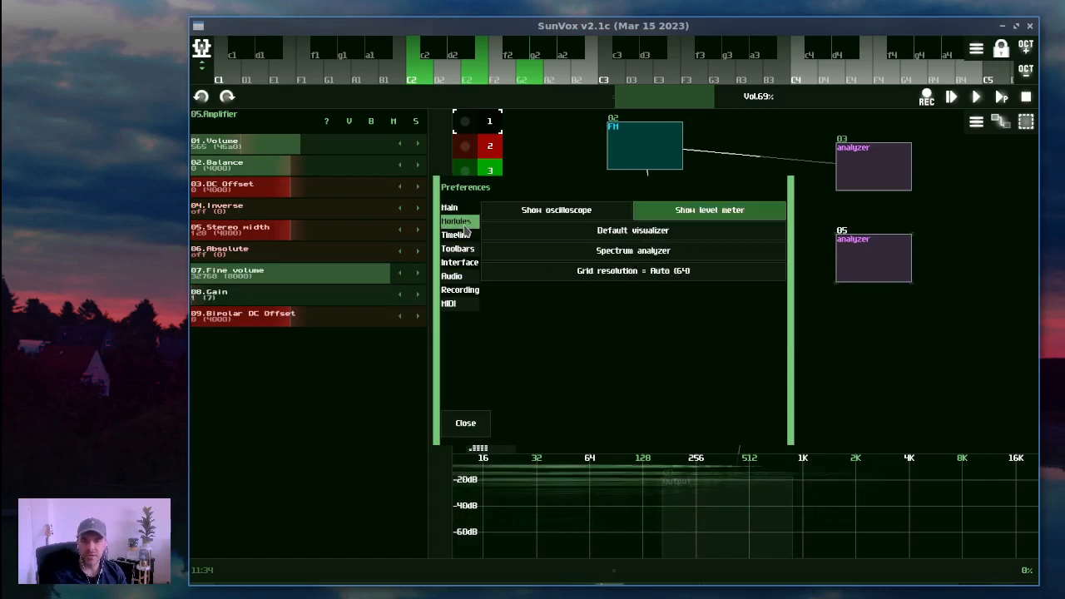
left_click(662, 233)
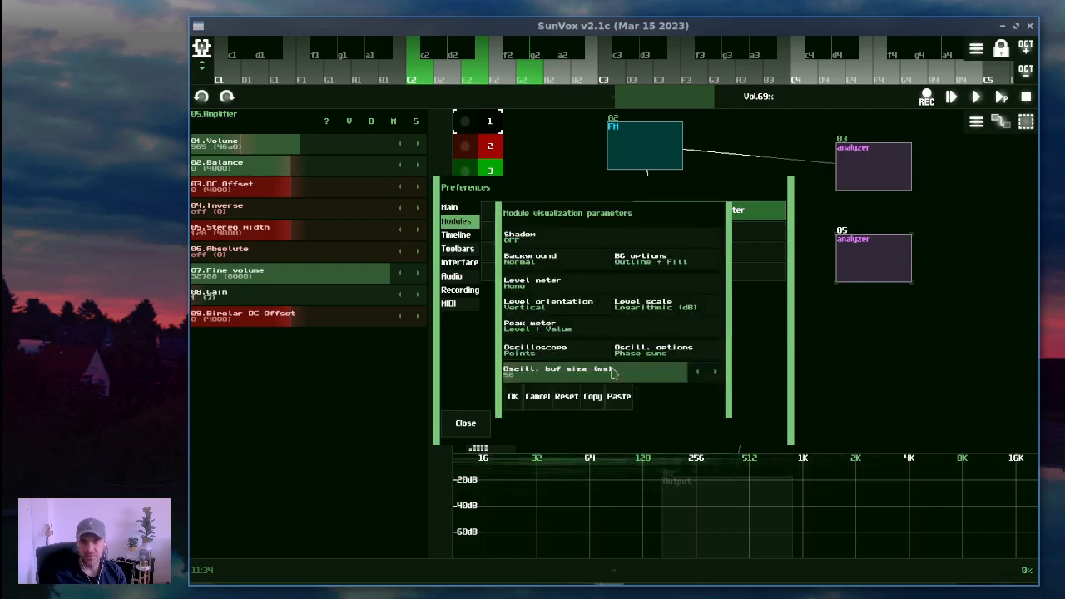
left_click(678, 309)
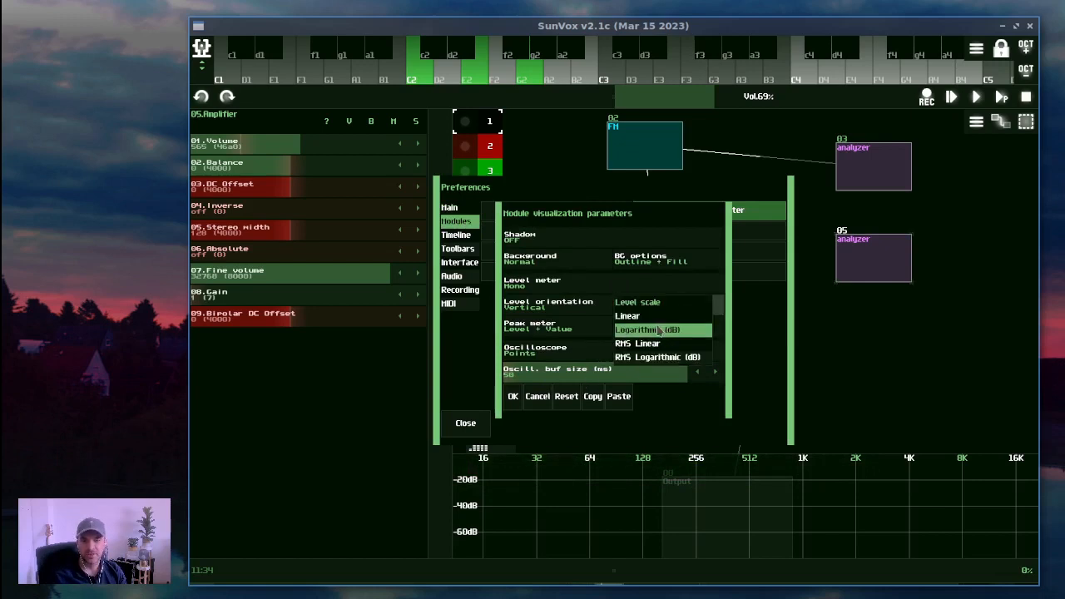
left_click(662, 328)
left_click(532, 327)
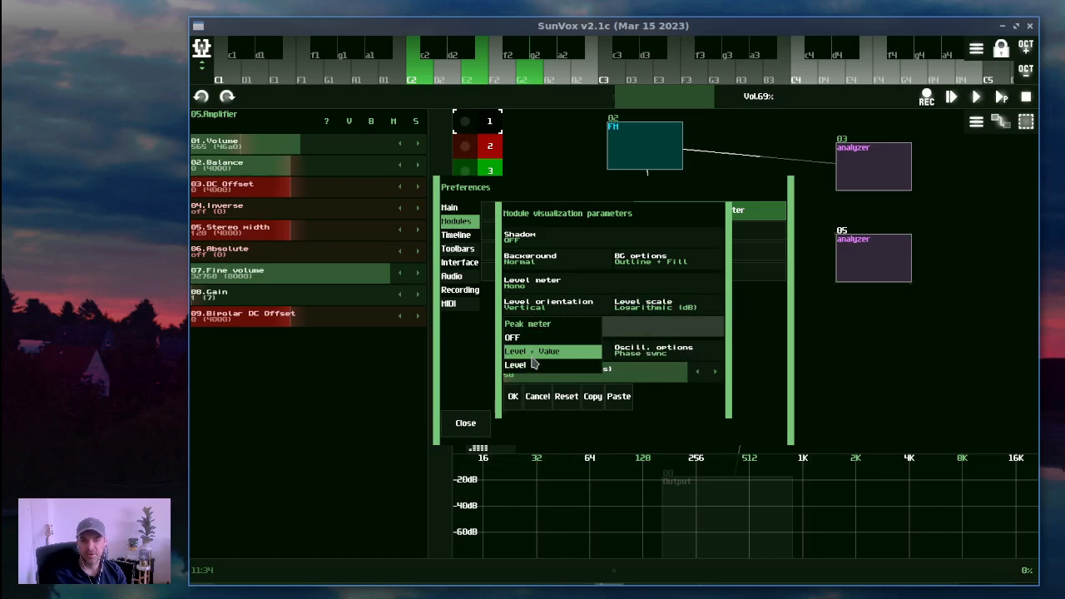
left_click(533, 357)
left_click(512, 398)
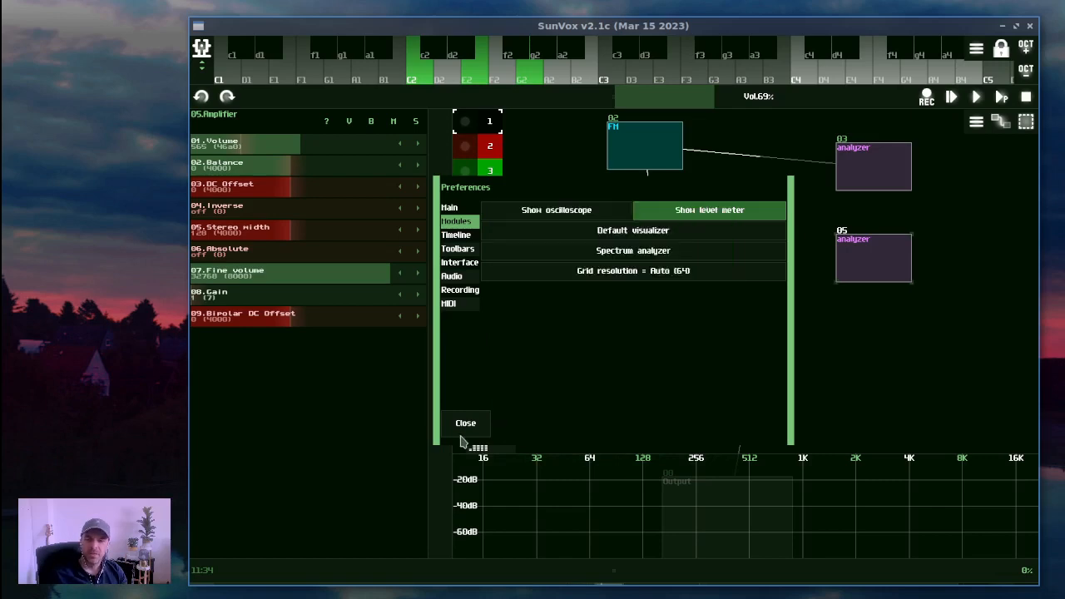
left_click(462, 426)
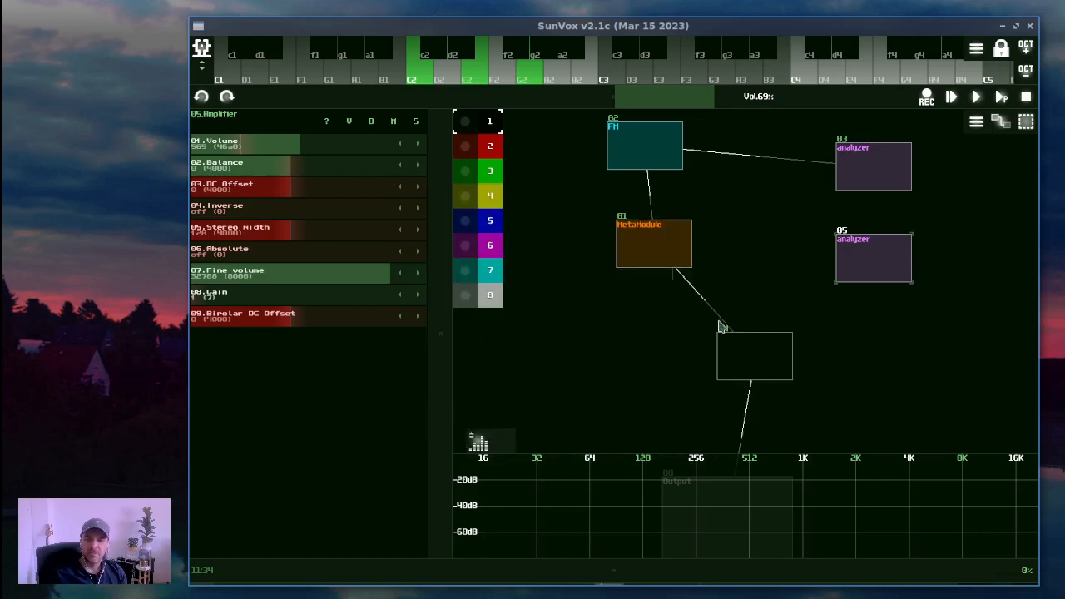
Add a new Amplifier module fed by FM and align it directly below the lower analyzer
double_click(810, 313)
key("Return")
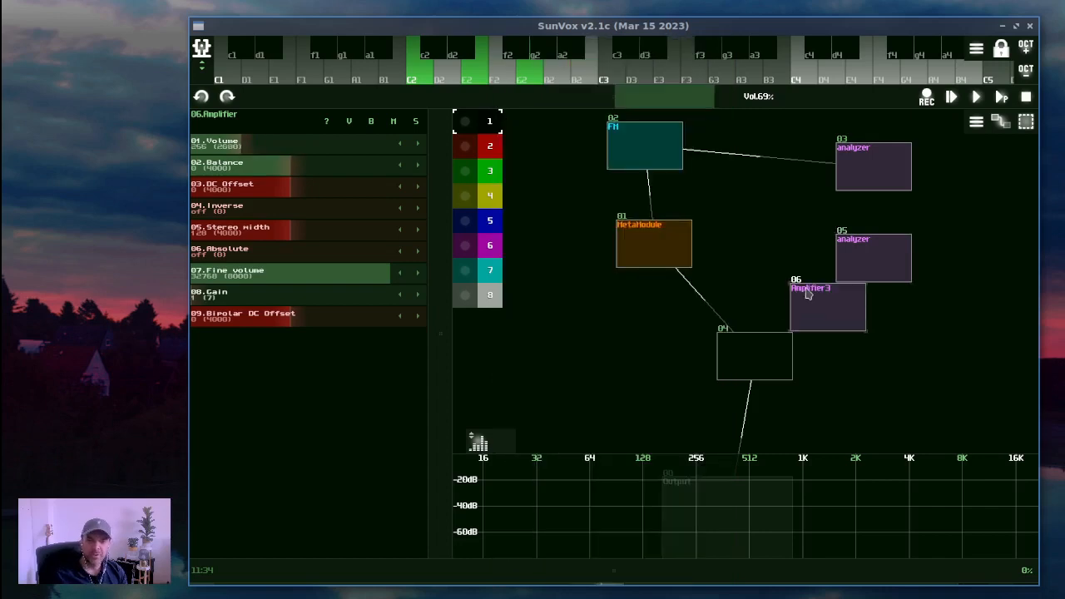
left_click_drag(678, 171, 810, 299)
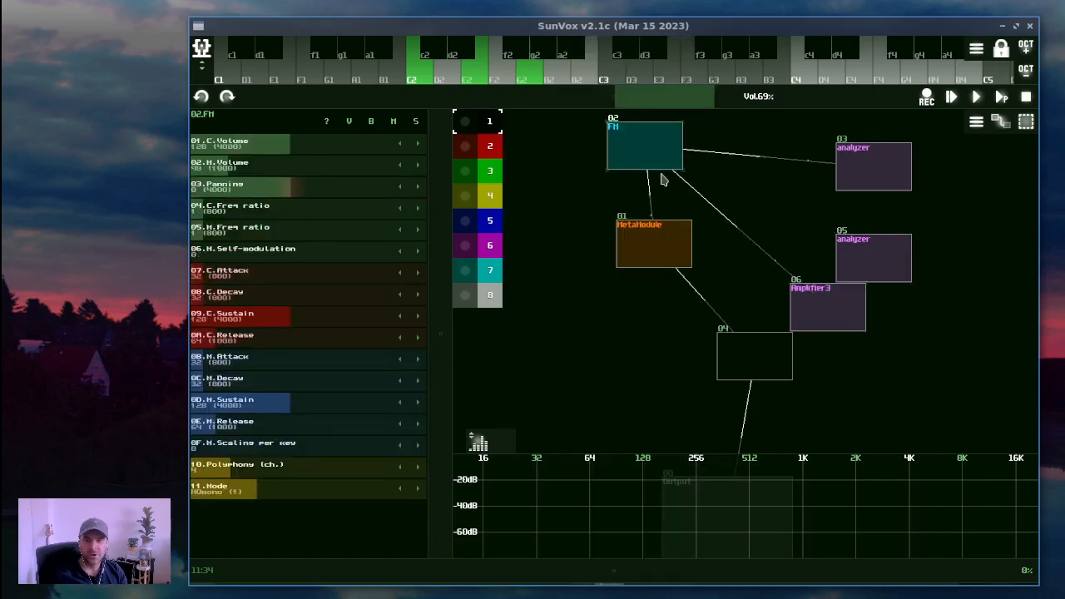
left_click_drag(851, 332, 897, 362)
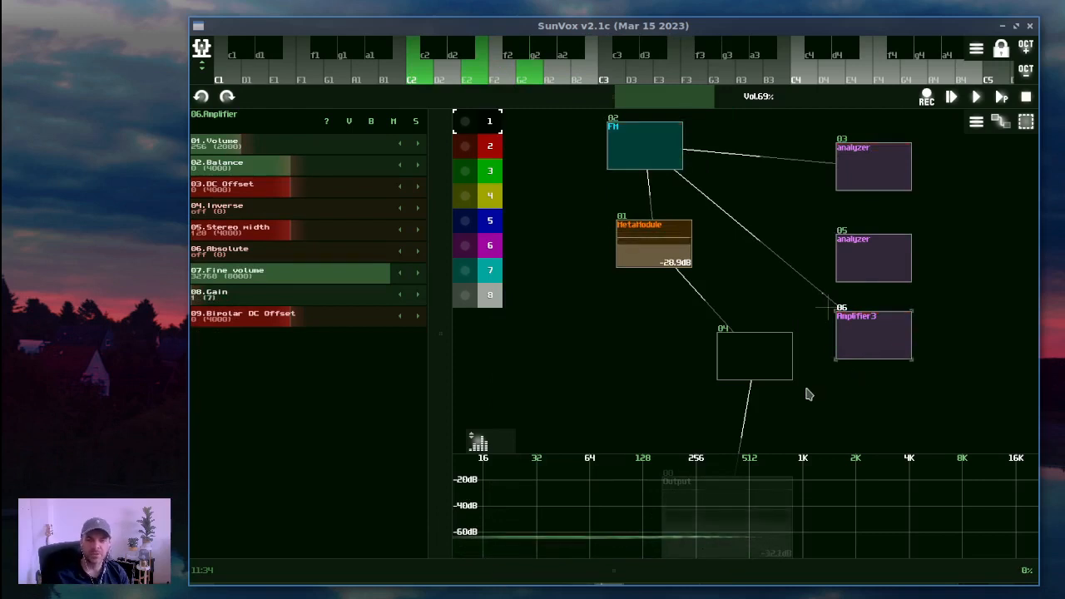
Inspect the new Amplifier's visualization parameters, including level meter, level scale and peak meter, and return to the module view
left_click(839, 358)
left_click(670, 381)
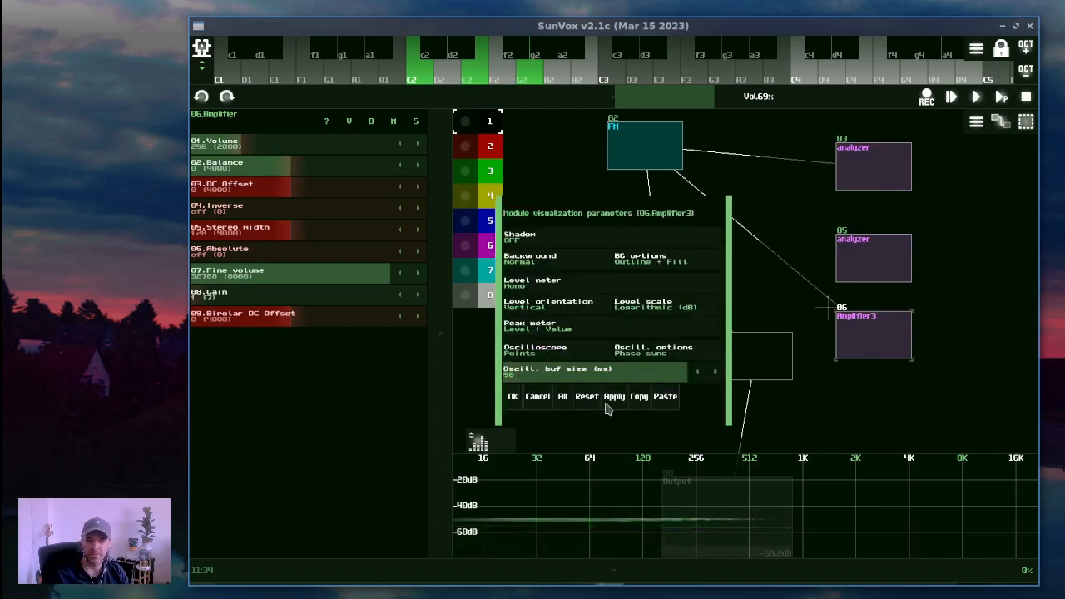
left_click(513, 397)
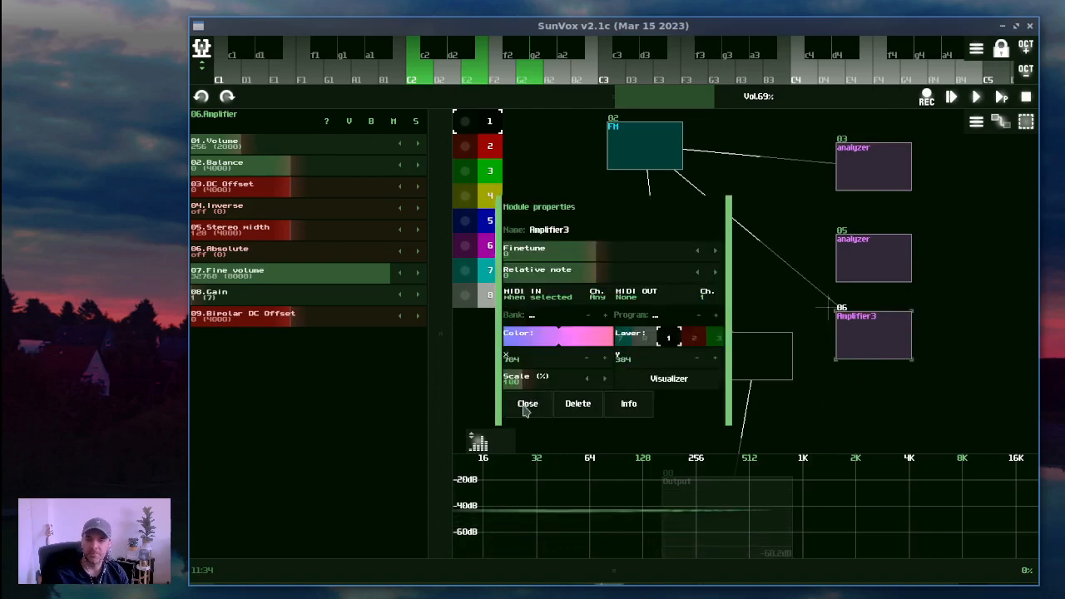
left_click(526, 406)
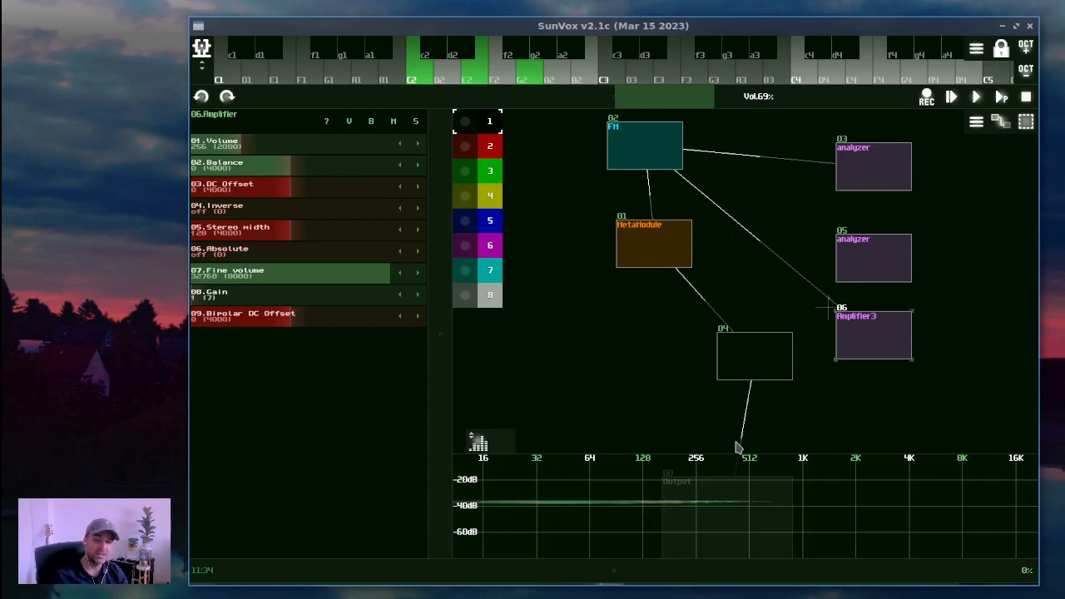